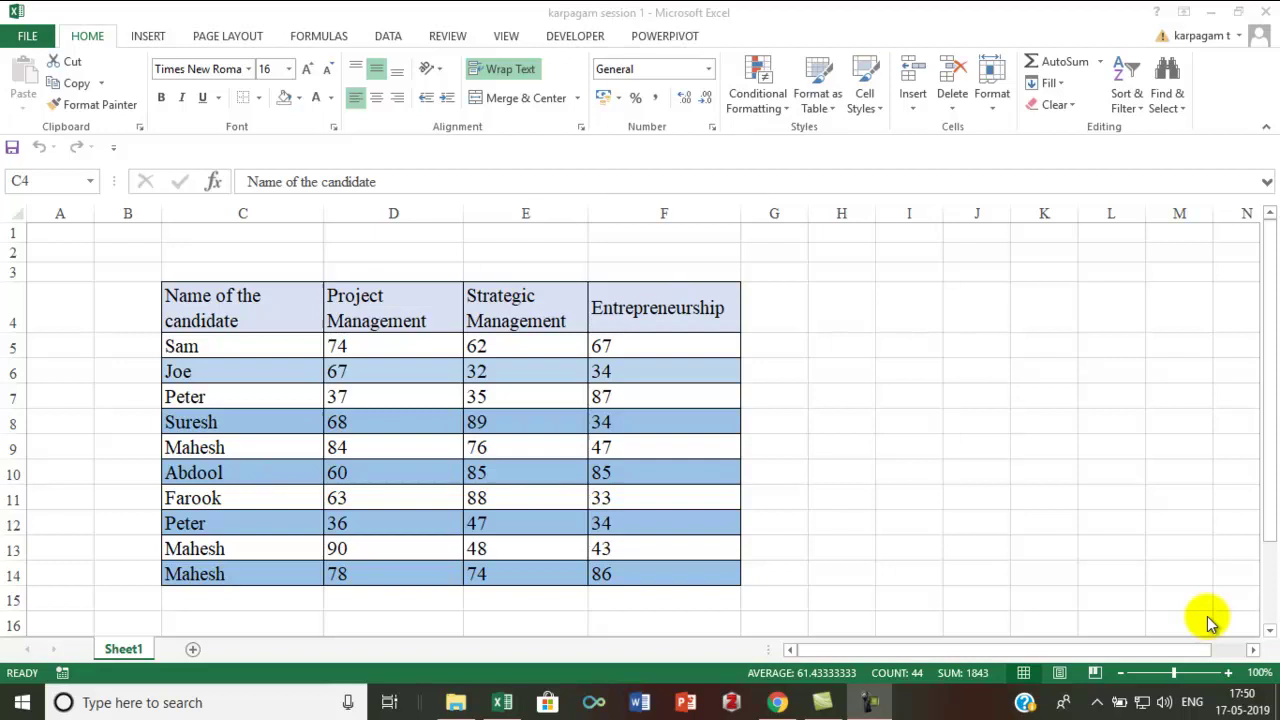
- Select the marks table range C4:F14
key(ctrl+a)
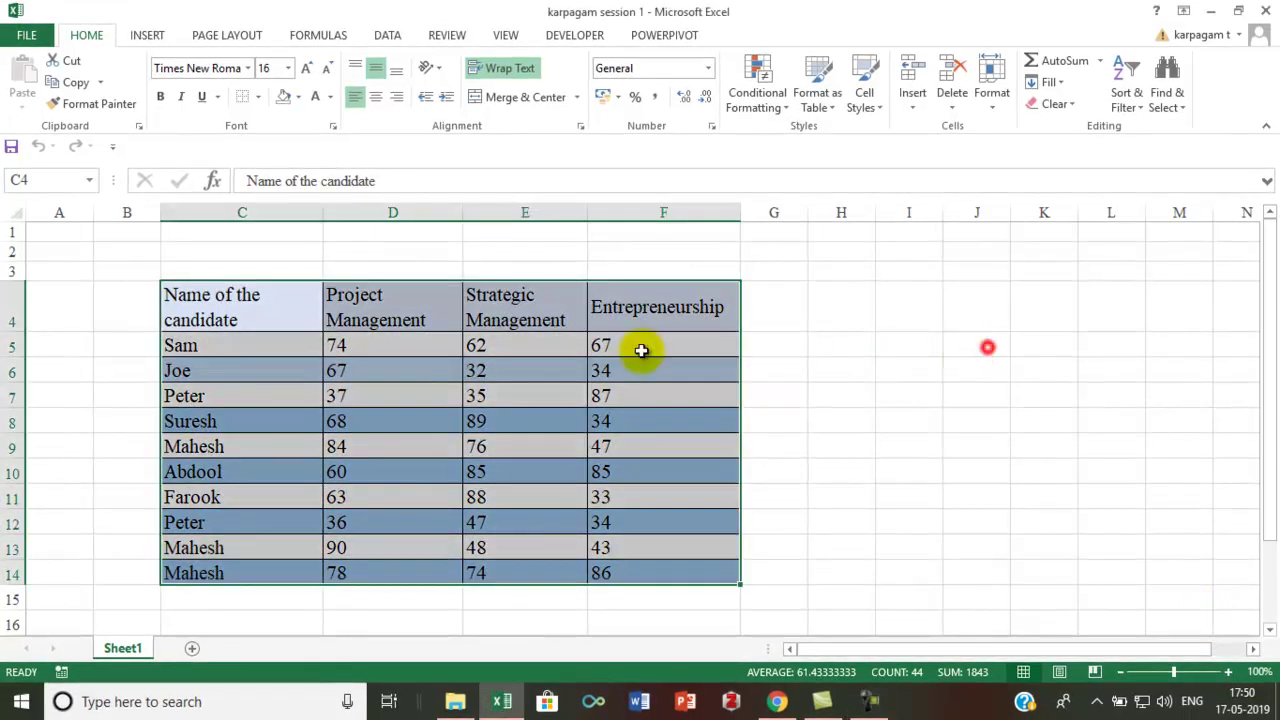
drag(226, 306, 654, 571)
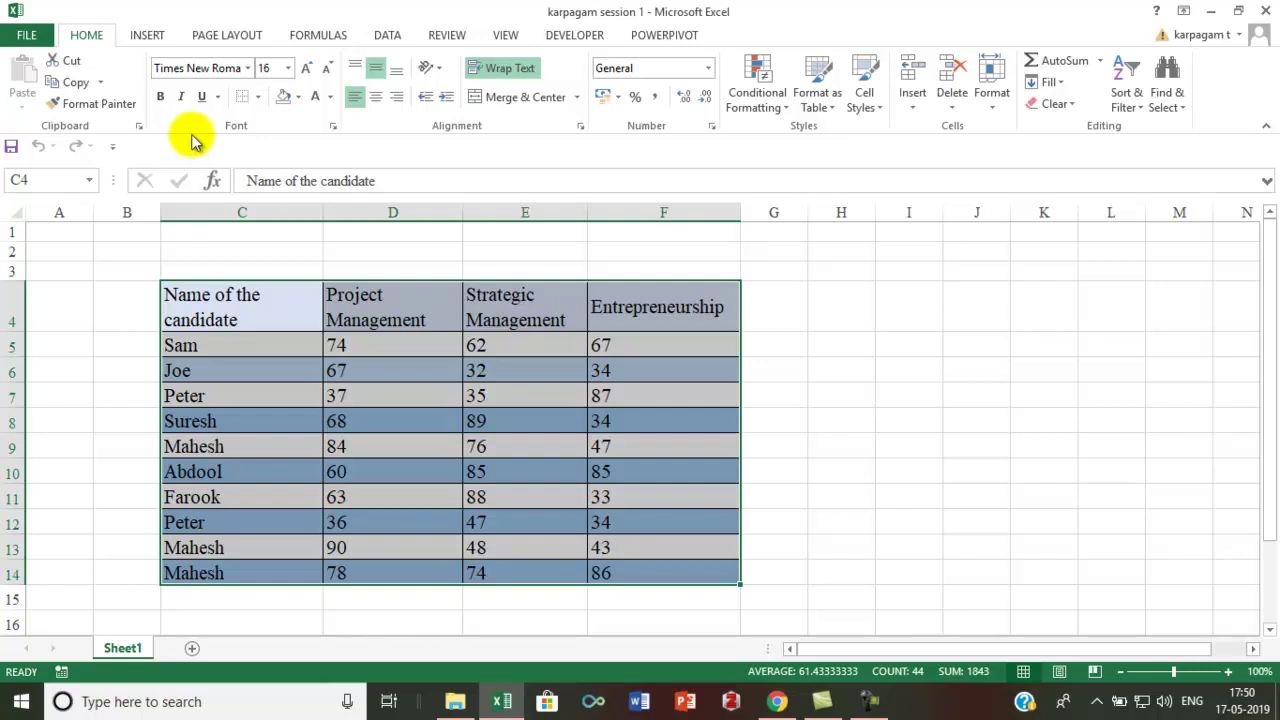
- In Format Cells, choose the Currency format with the ₹ symbol and 2 decimal places
key(ctrl+shift+f)
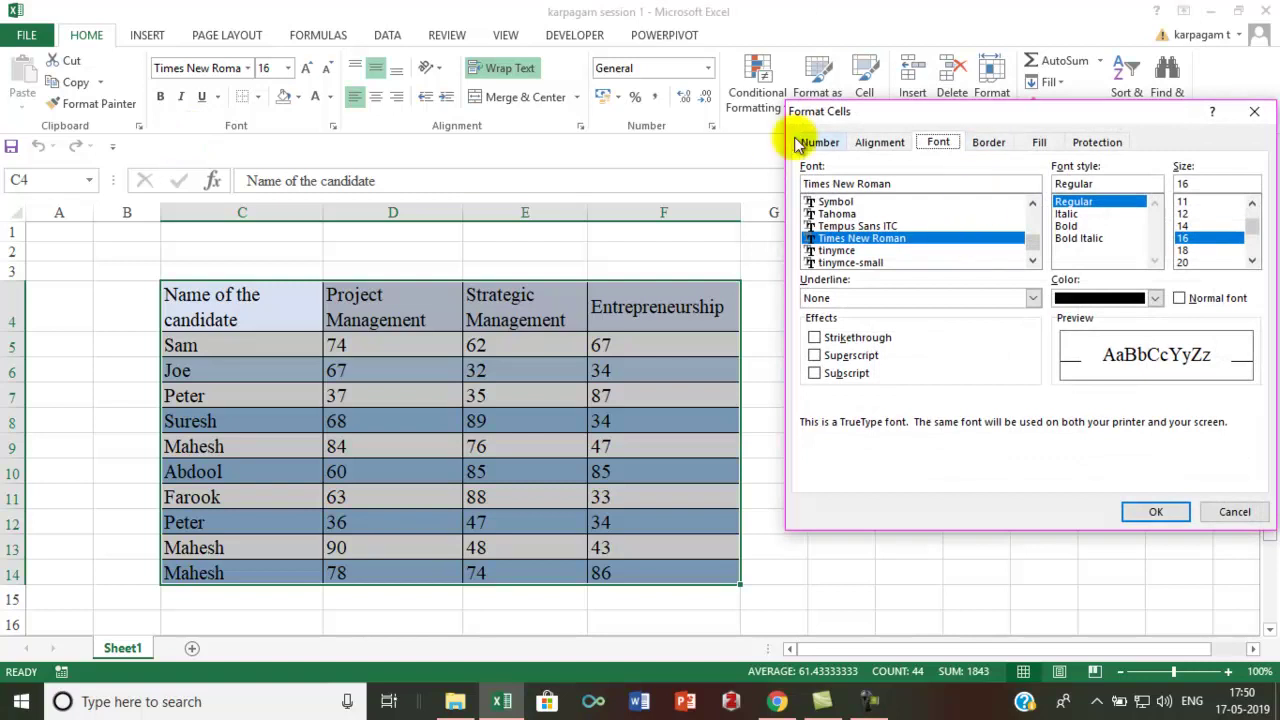
click(819, 142)
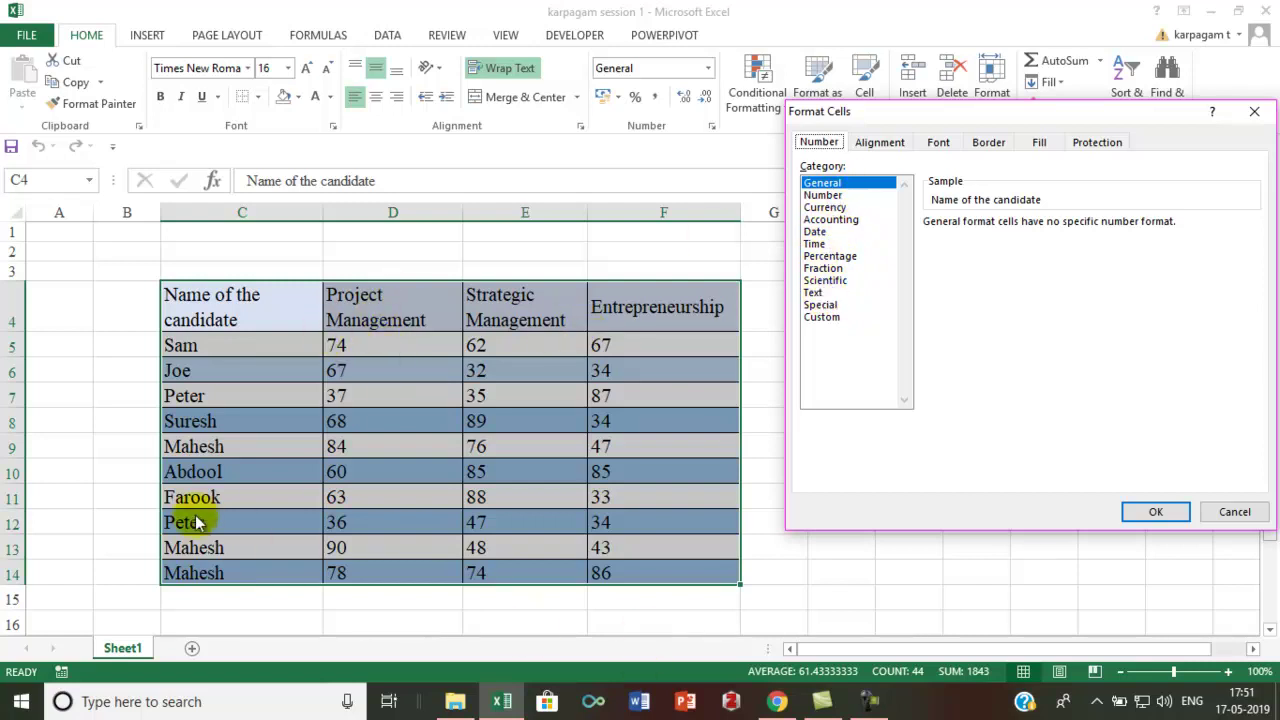
click(841, 208)
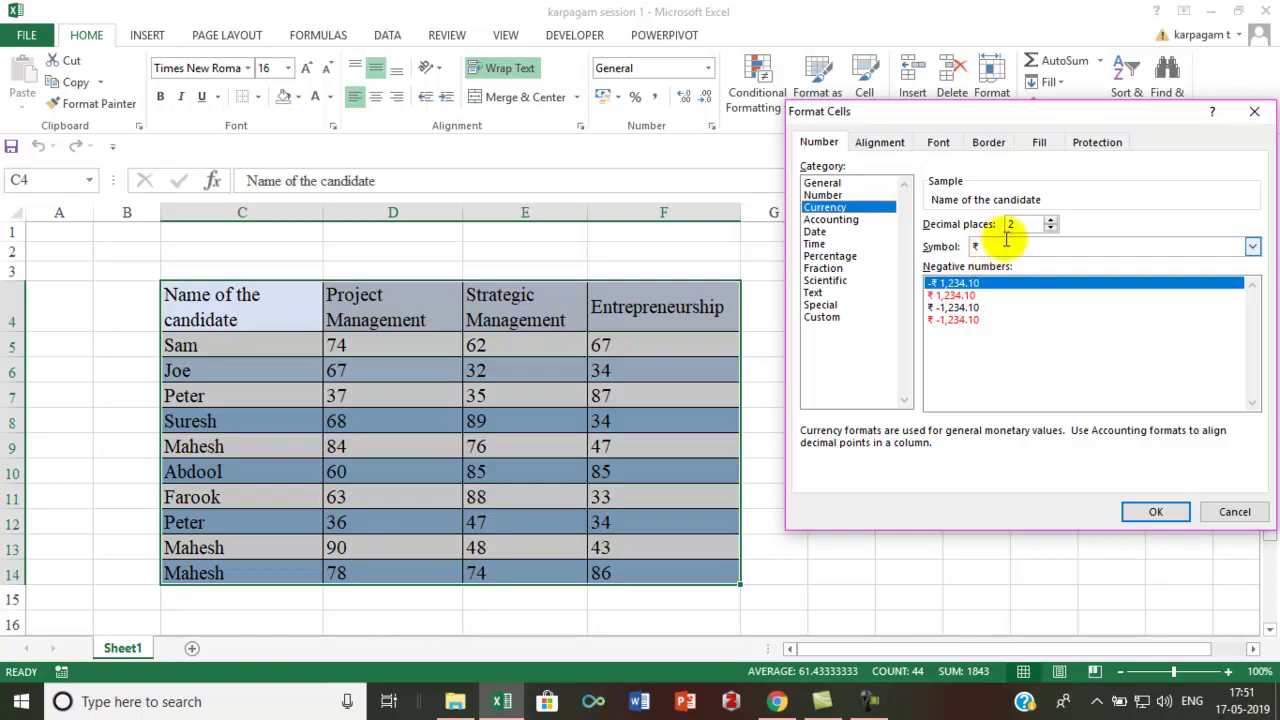
click(1051, 229)
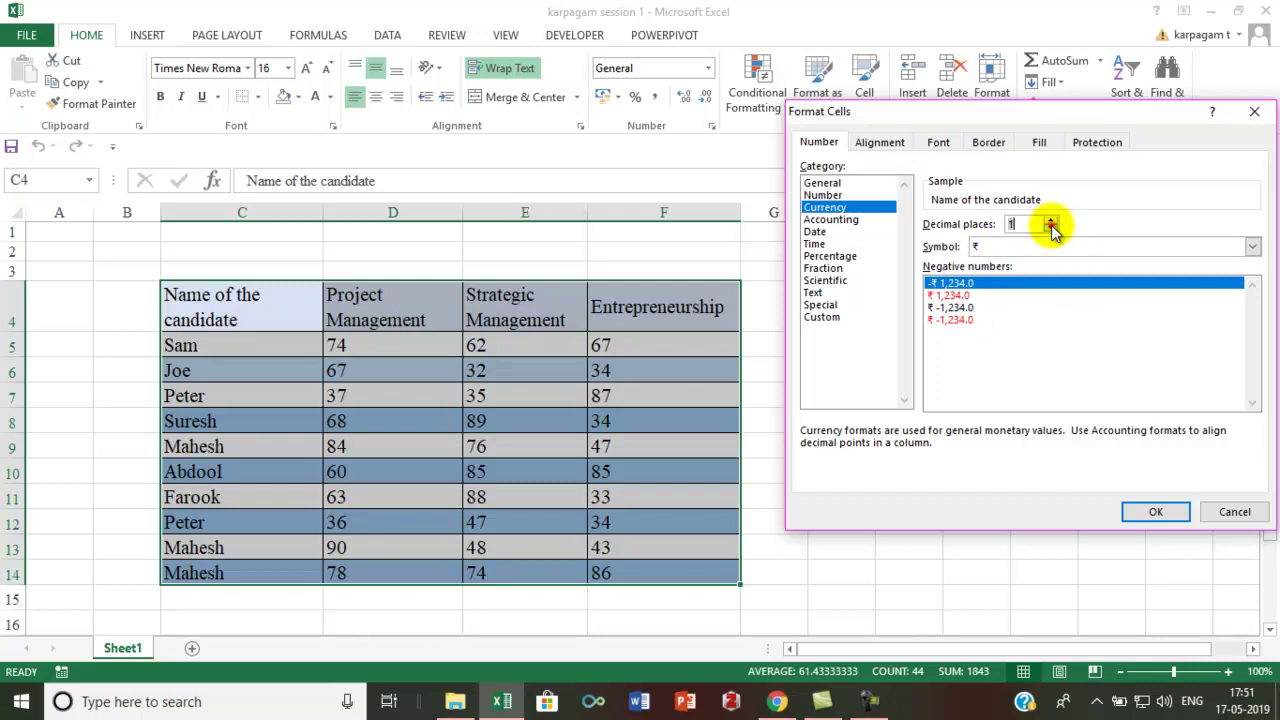
click(1050, 221)
click(1050, 221)
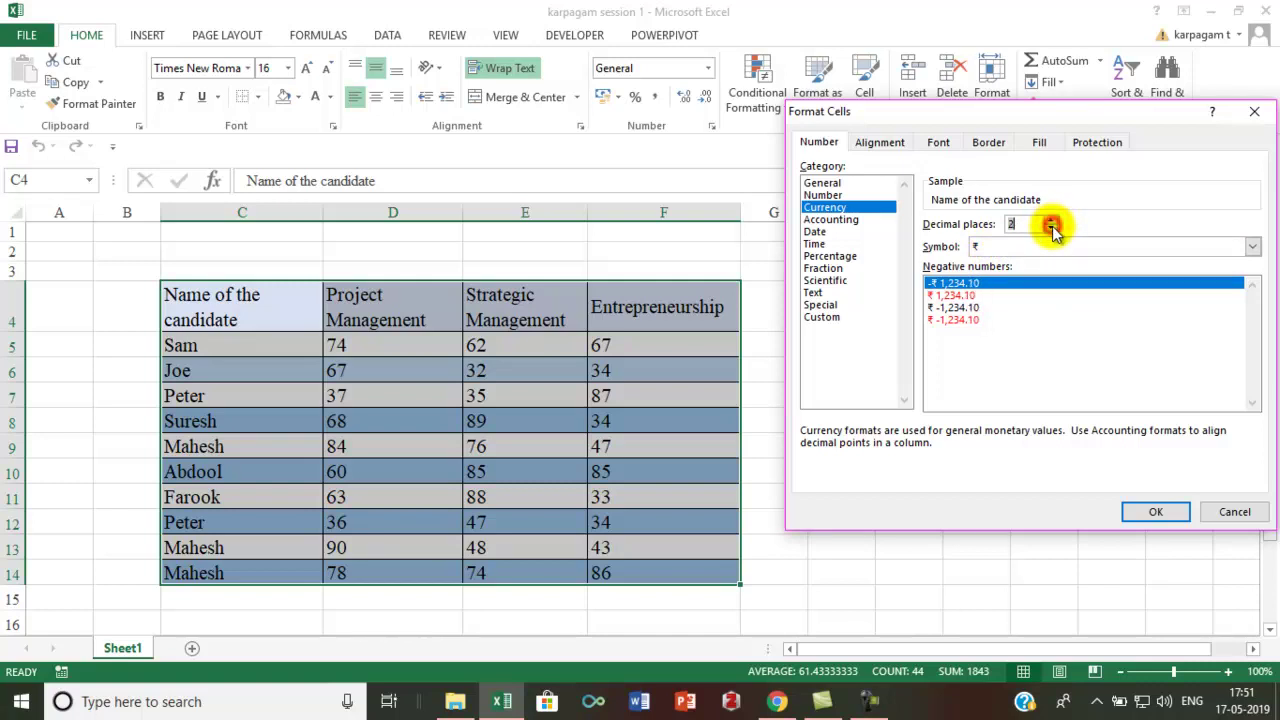
click(1050, 229)
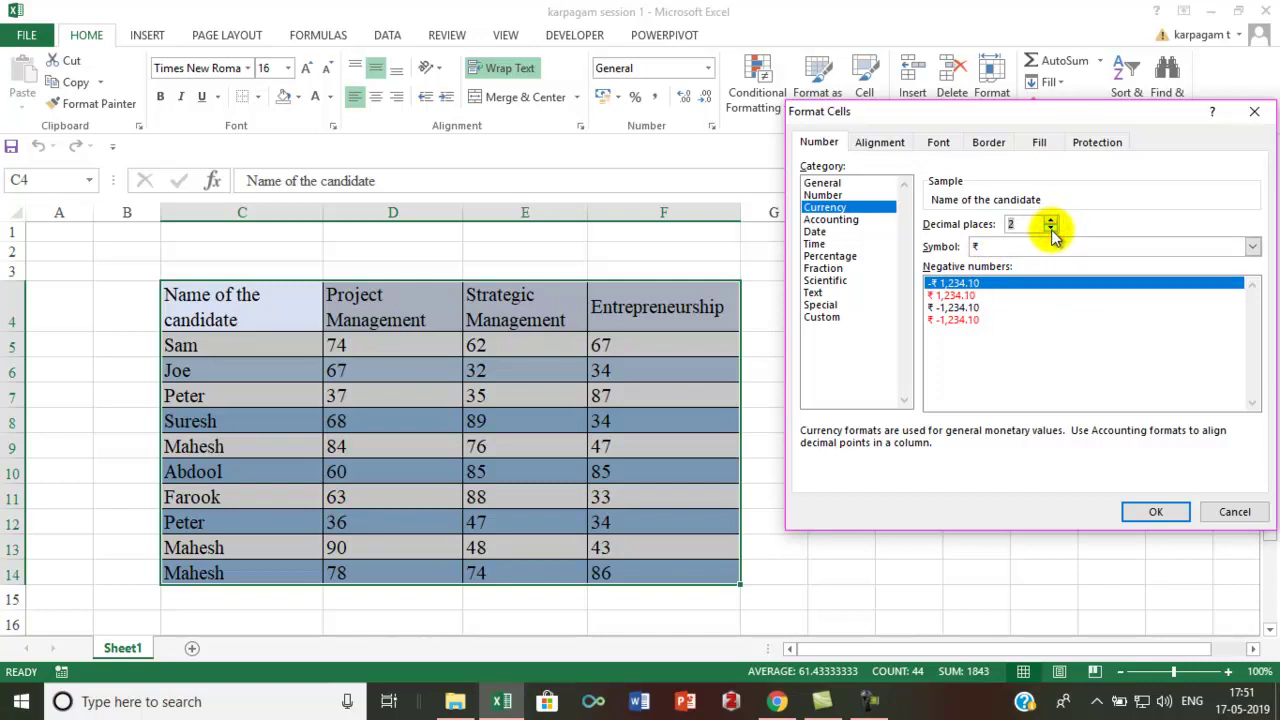
- Set the horizontal text alignment to Center
click(878, 142)
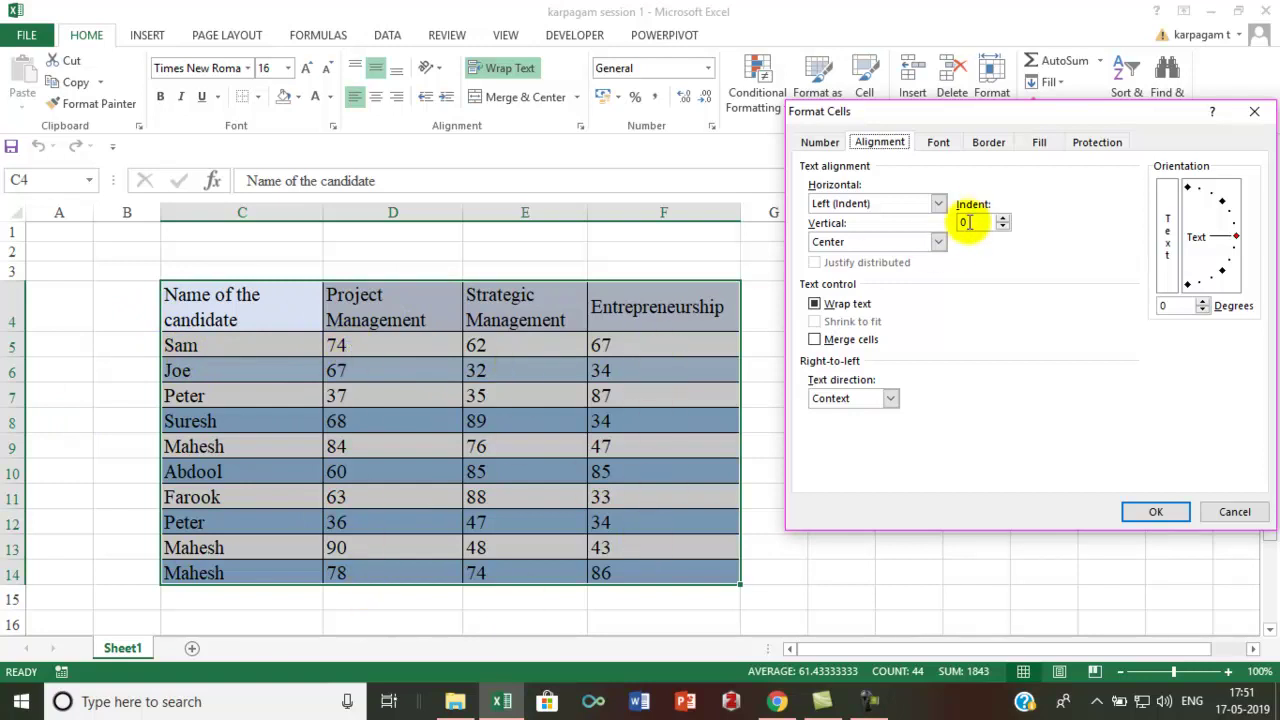
click(938, 203)
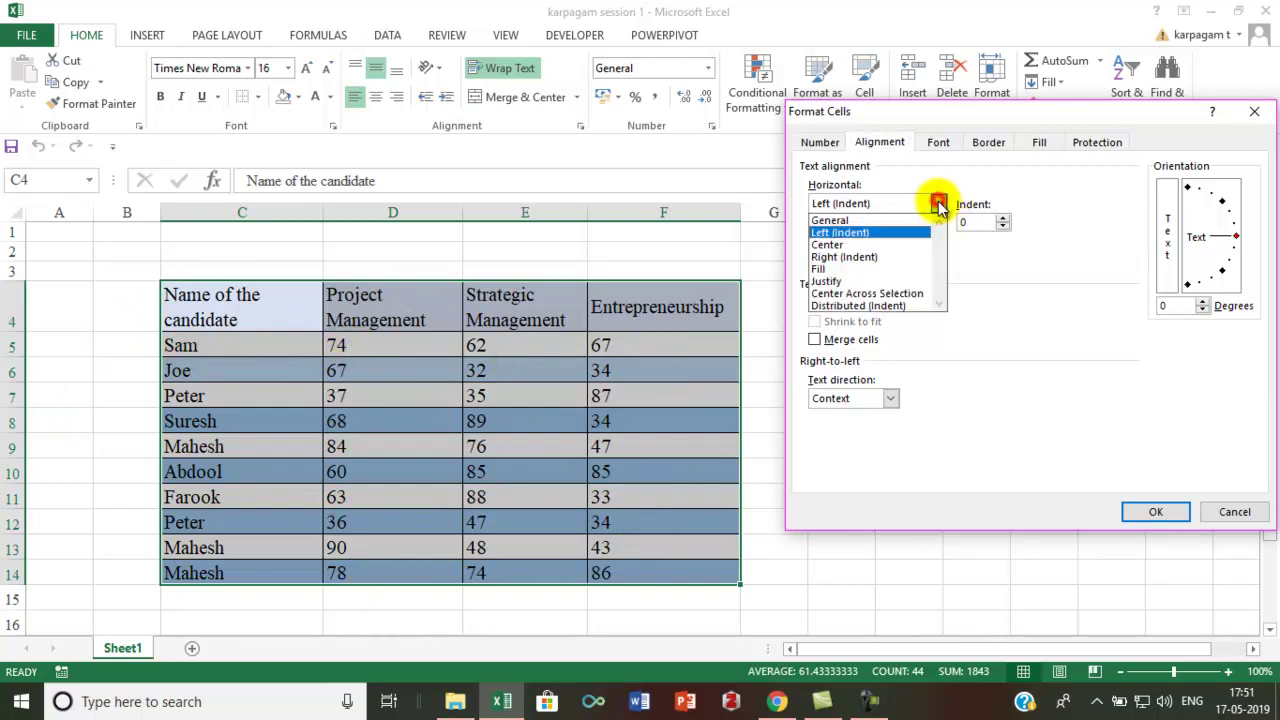
click(882, 244)
- Set the font size to 20, keeping Times New Roman Regular
click(937, 150)
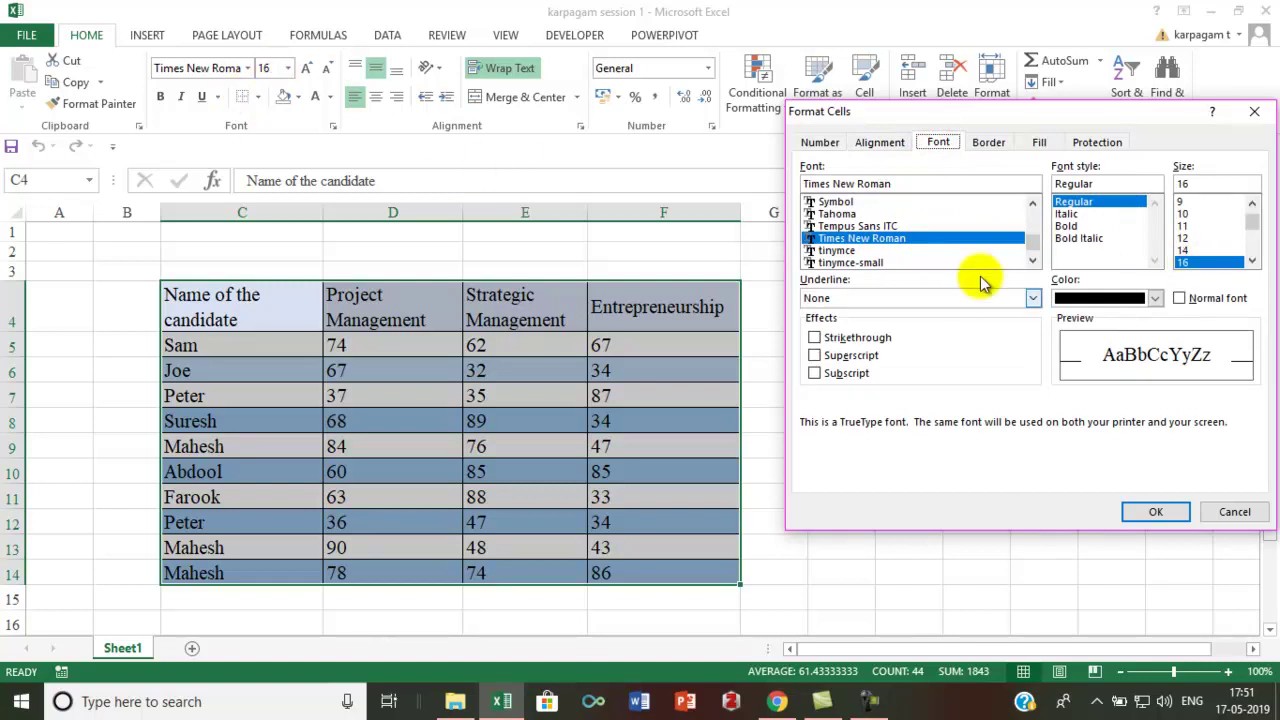
click(1251, 261)
click(1251, 261)
click(1251, 261)
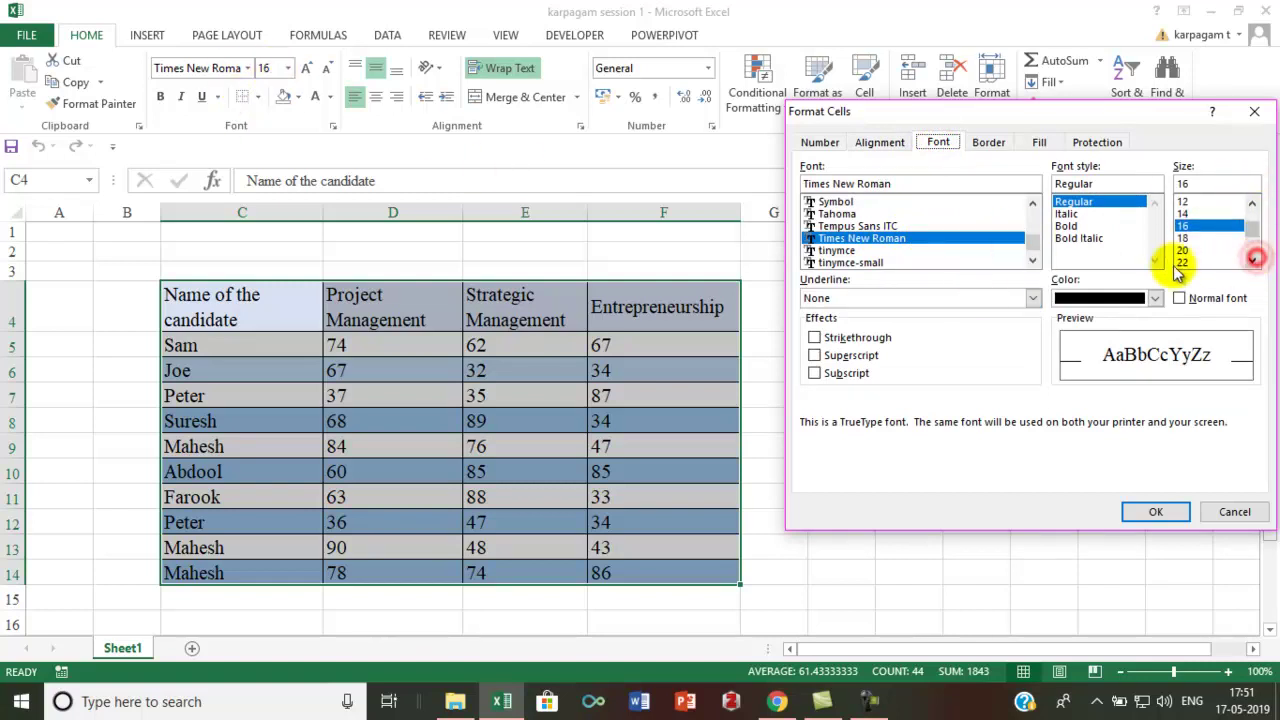
click(1187, 250)
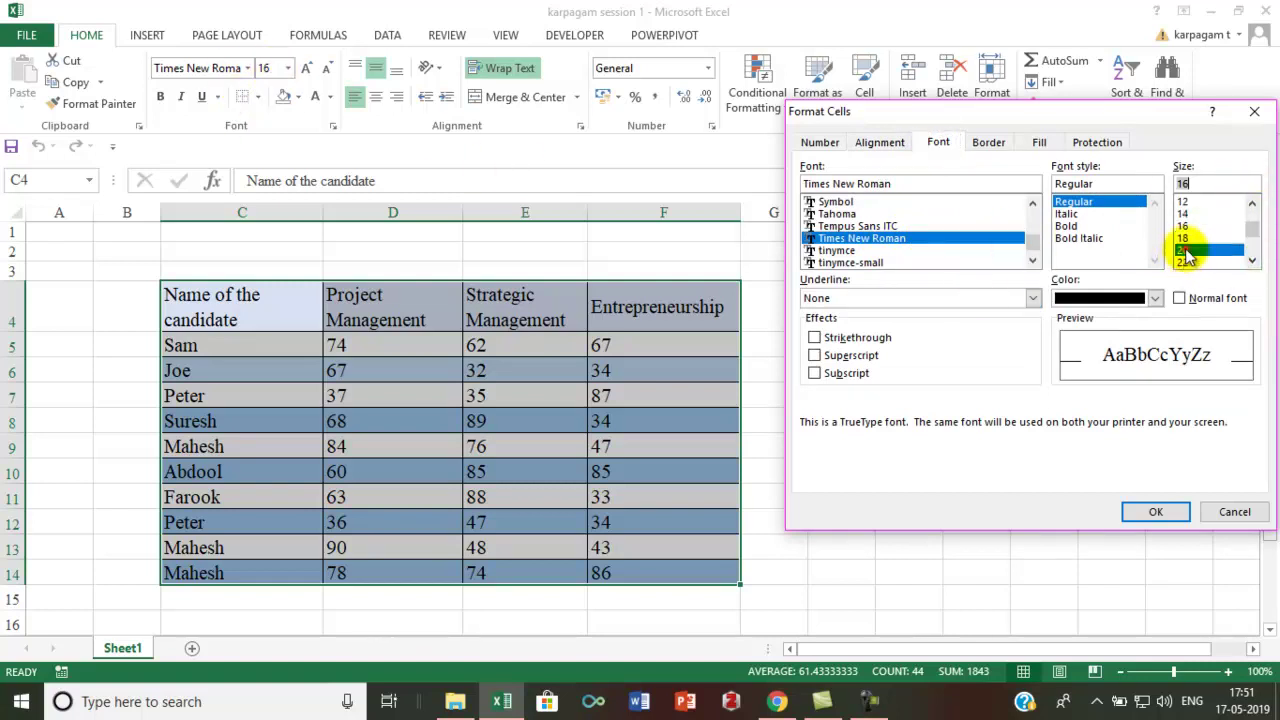
- Browse the Border, Fill (fill effects, pattern colour and style) and Protection options without changes
click(985, 143)
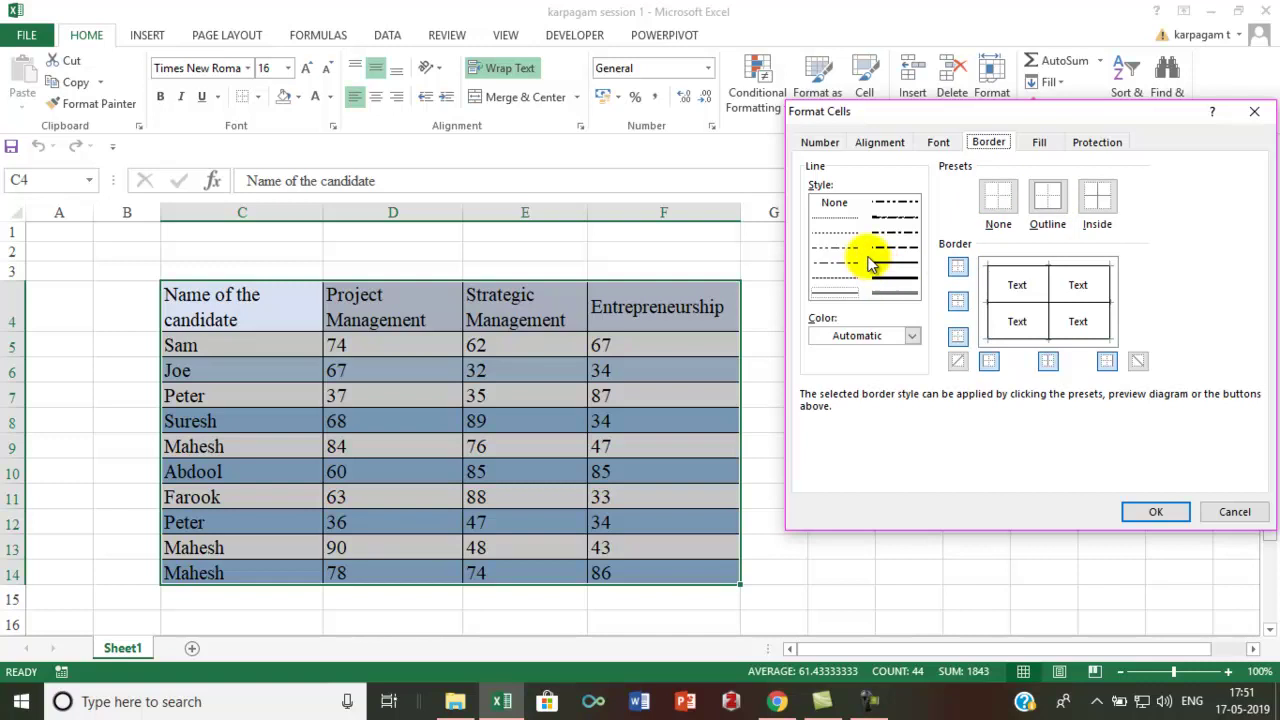
click(1041, 142)
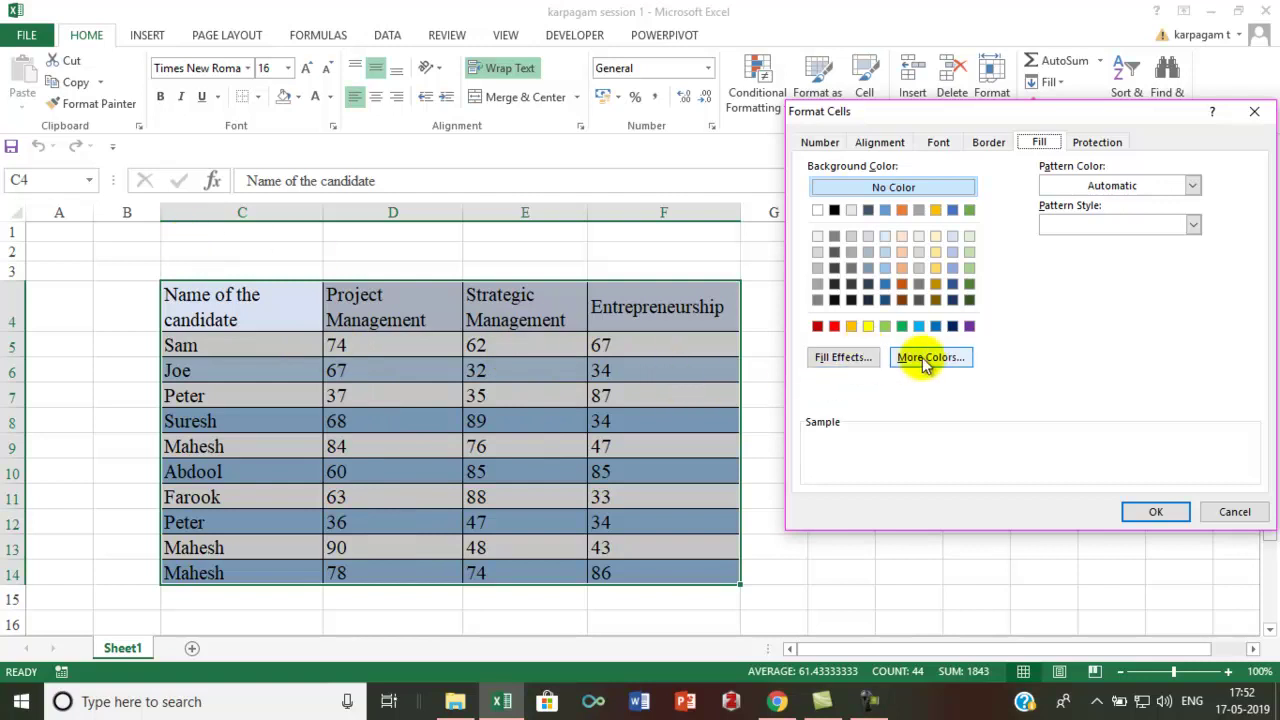
click(820, 360)
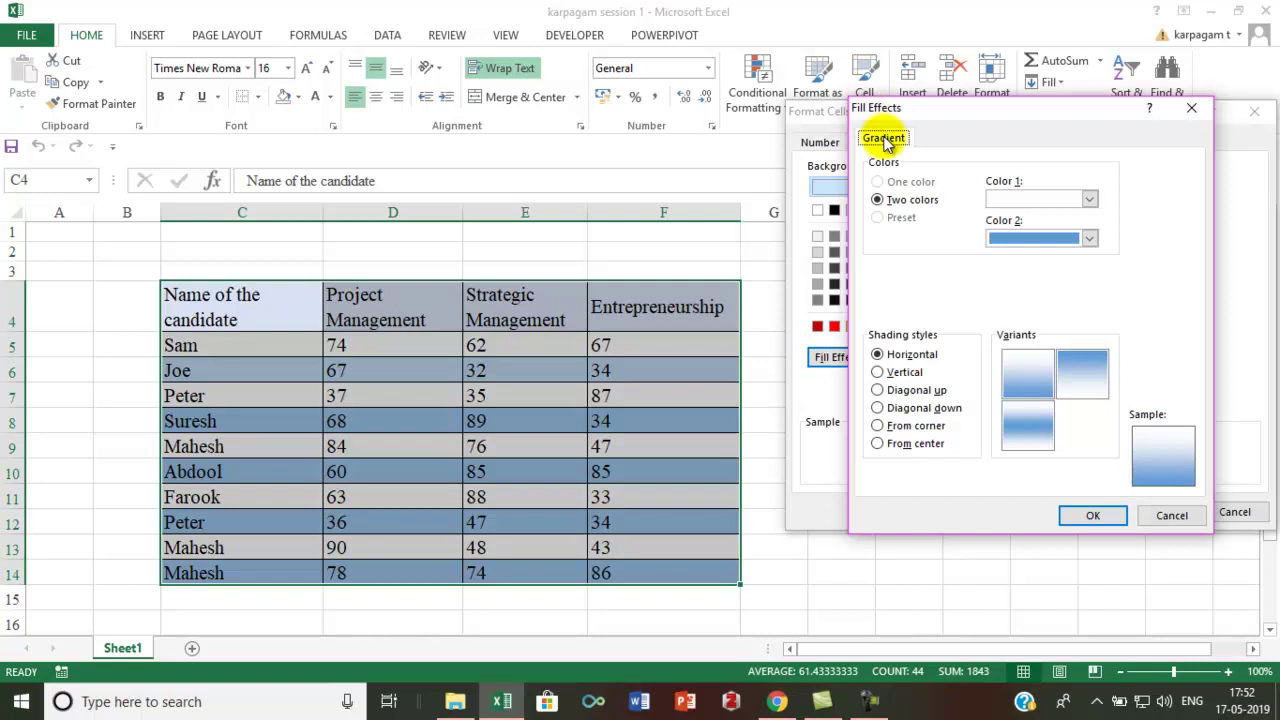
click(1165, 516)
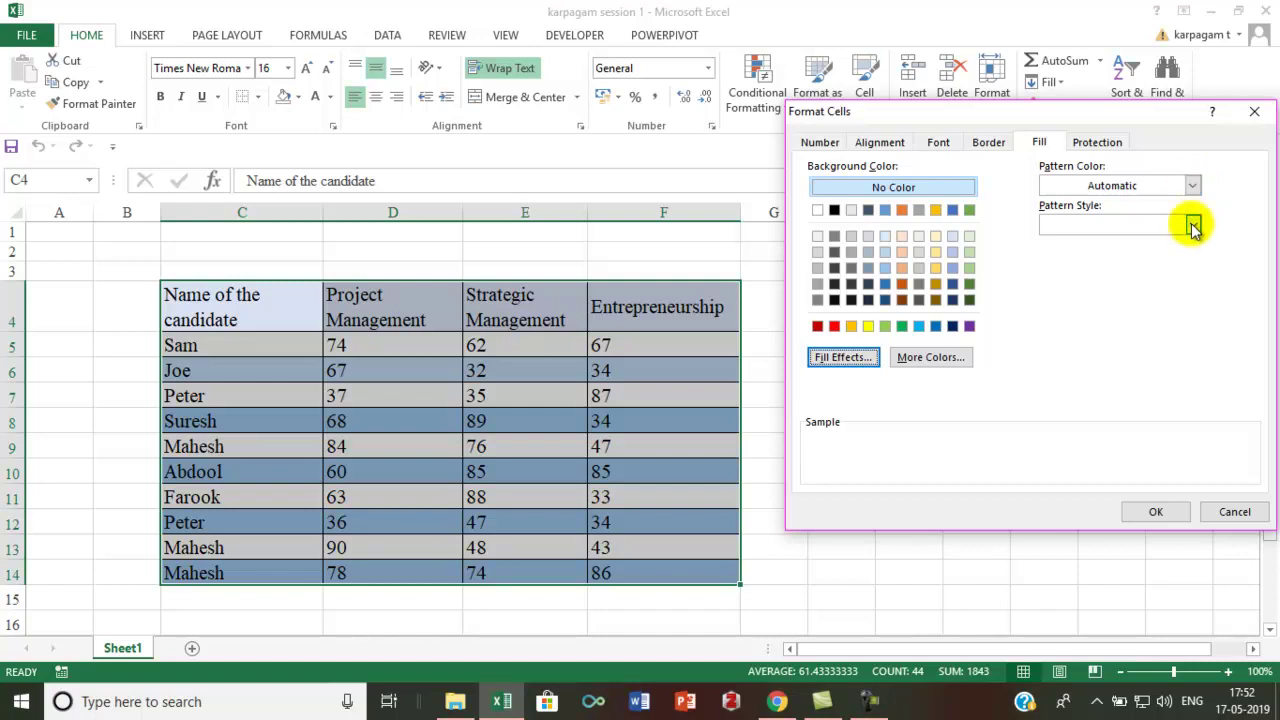
click(1193, 186)
click(1194, 186)
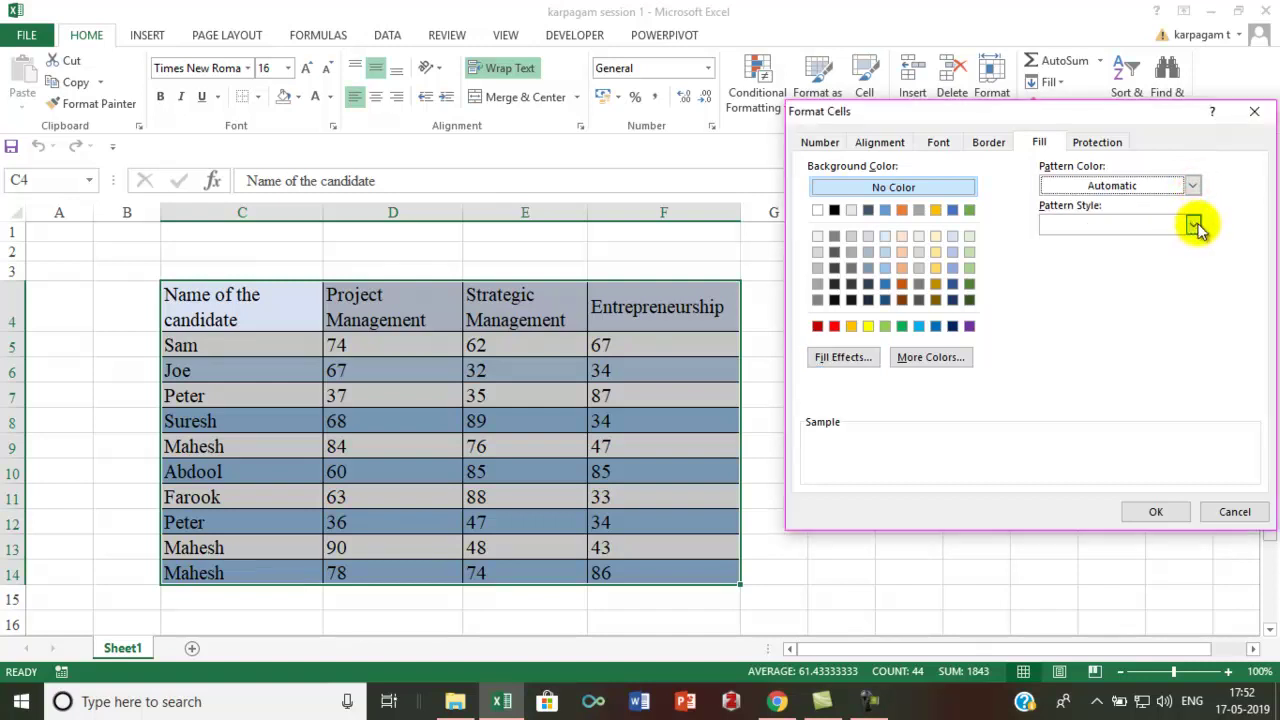
click(1193, 224)
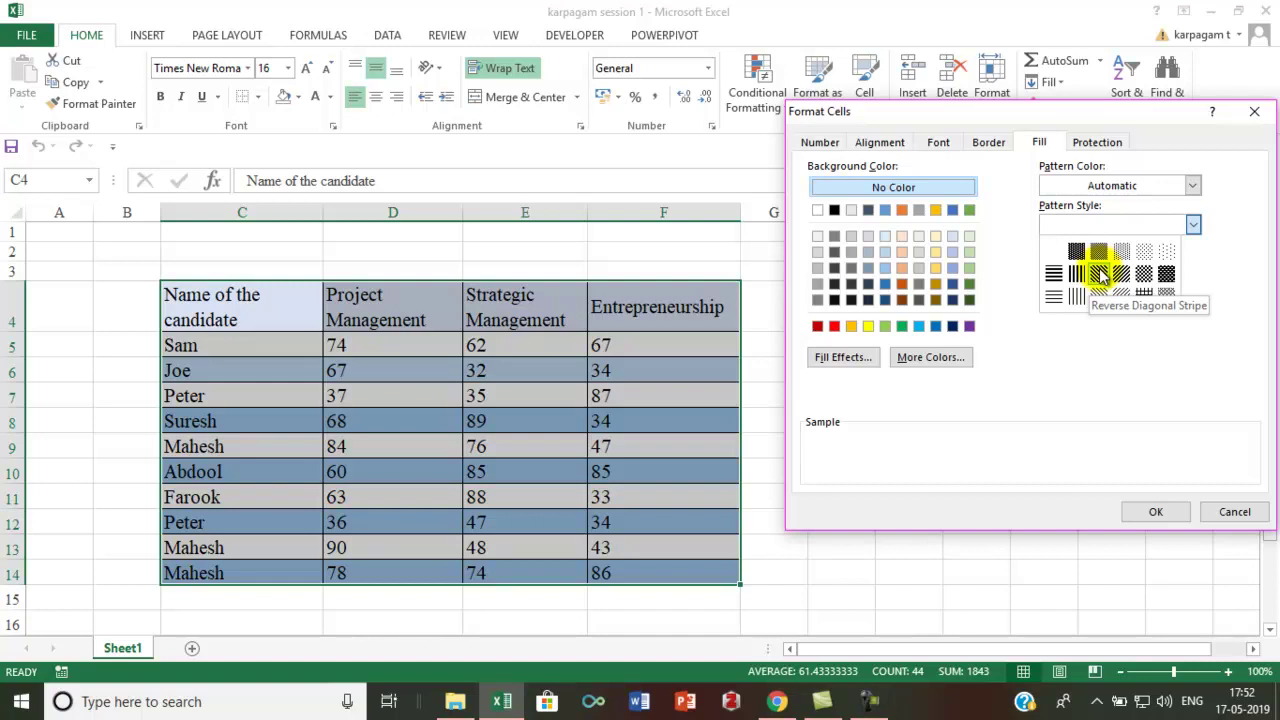
click(1100, 152)
click(1096, 146)
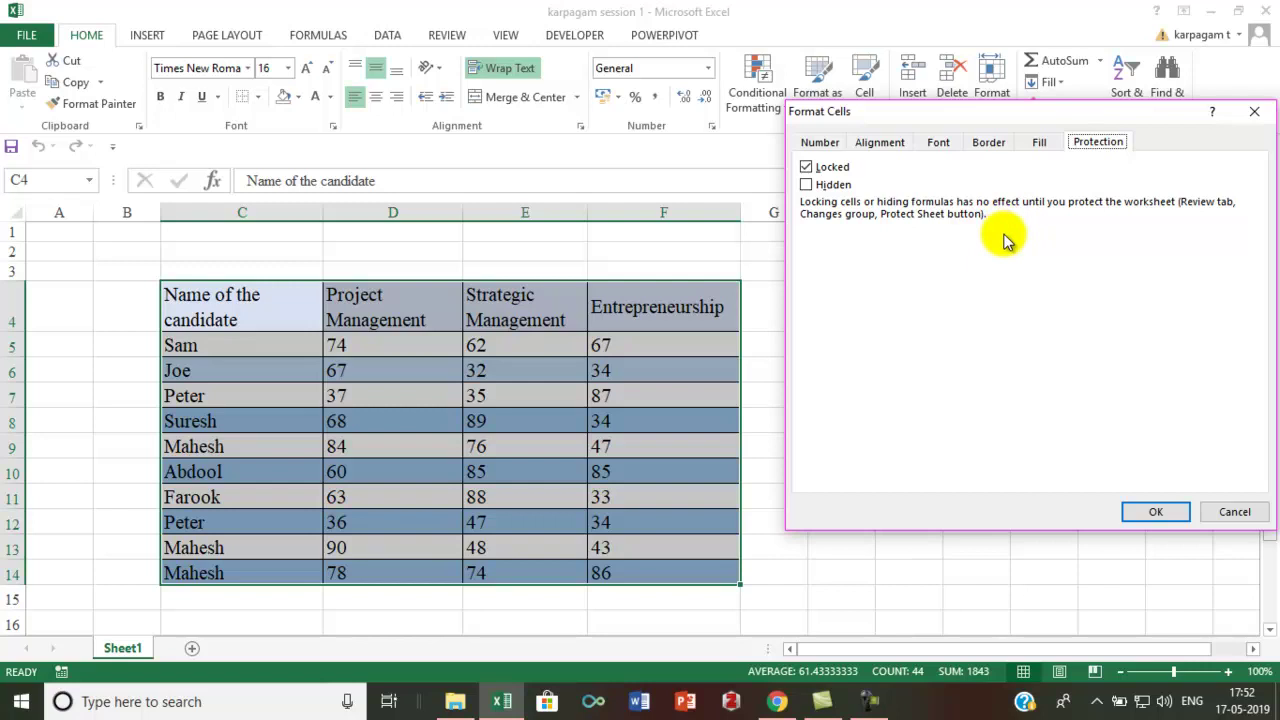
- Recheck the Number, Alignment and Font settings, then apply the formatting to the table
click(820, 143)
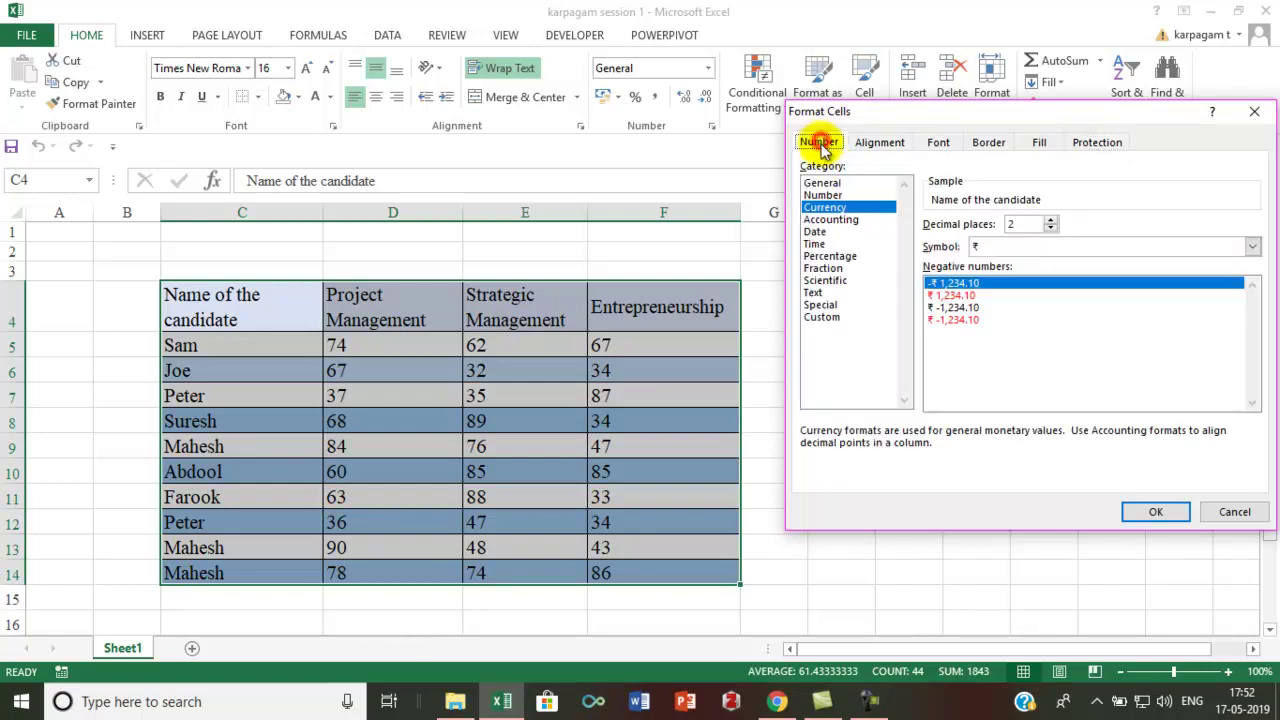
click(845, 207)
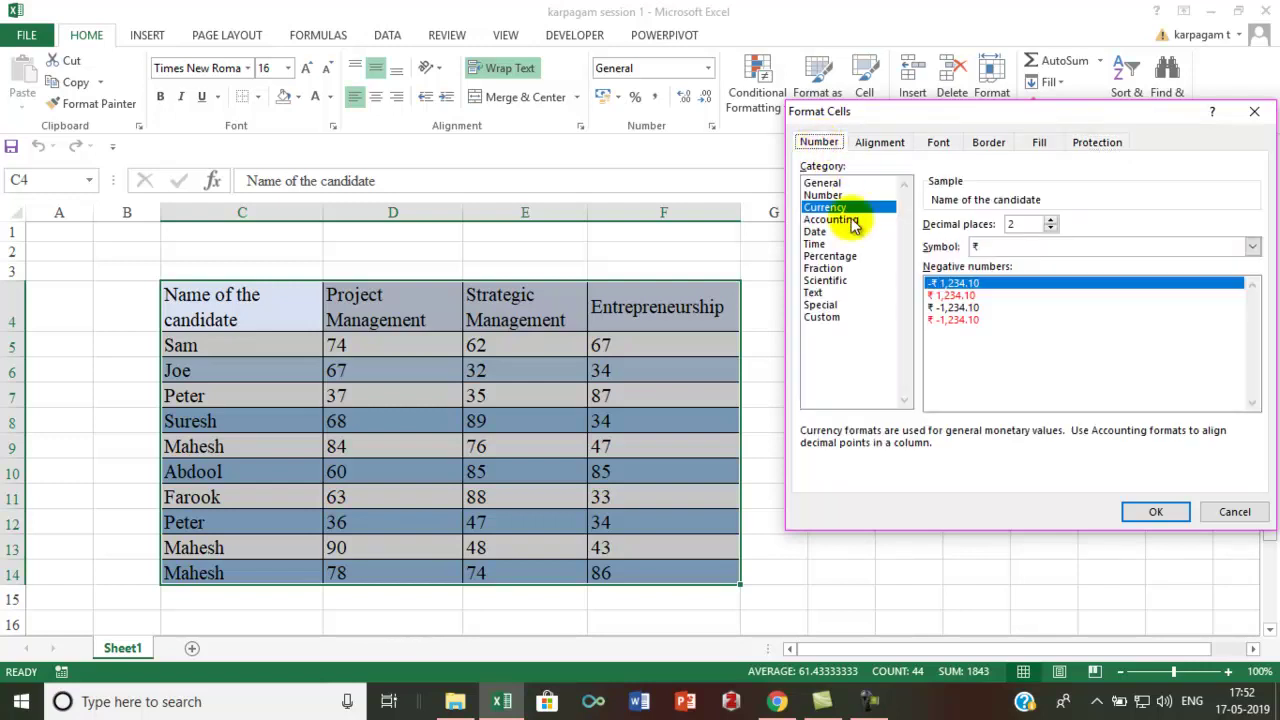
click(877, 143)
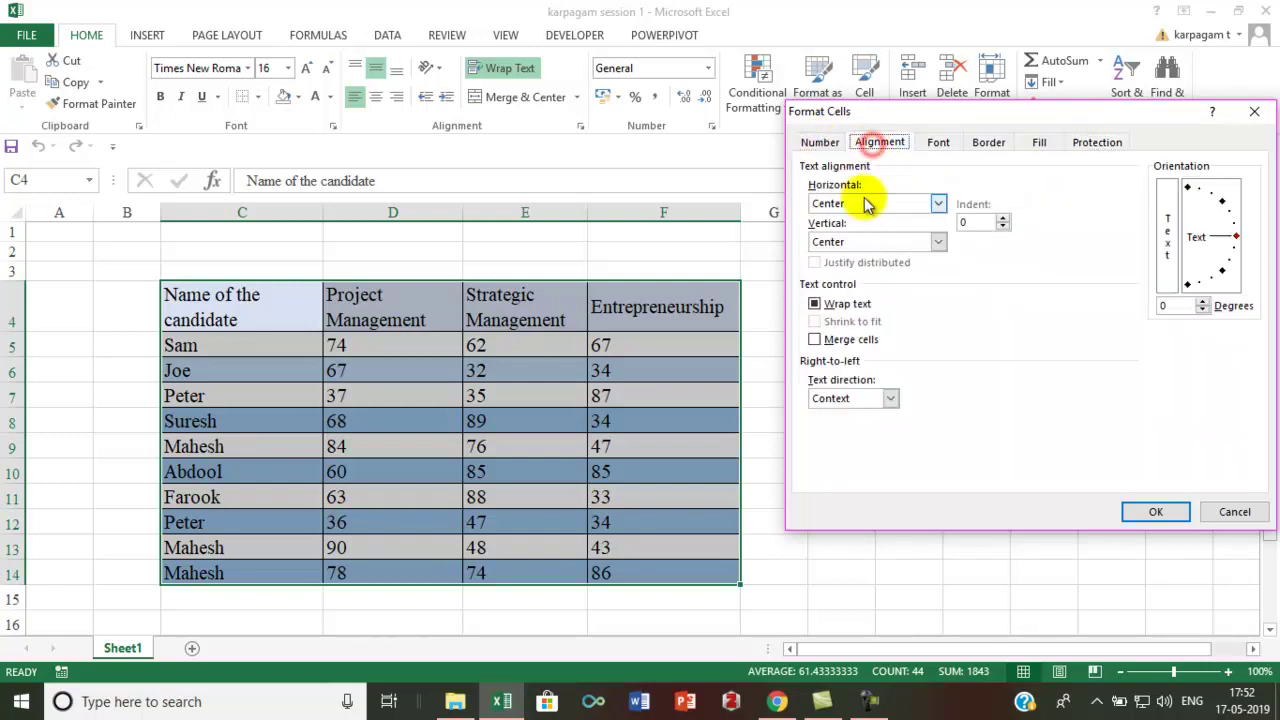
click(937, 143)
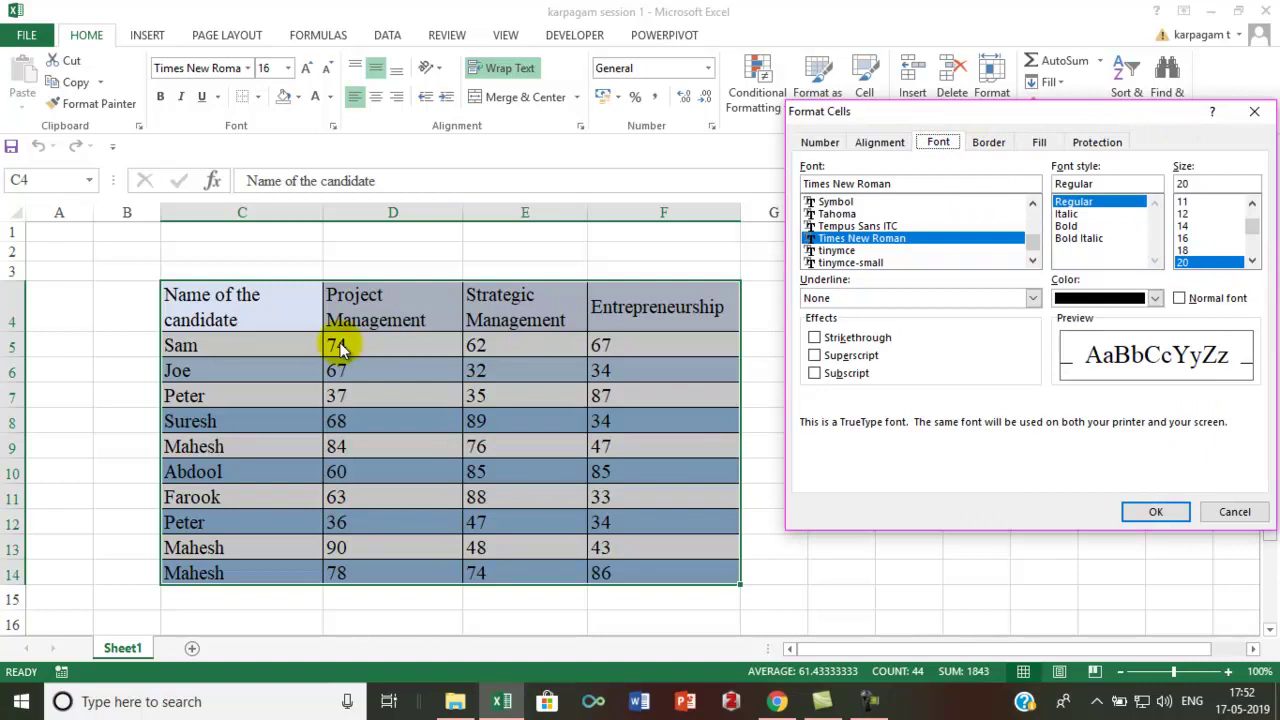
click(1155, 513)
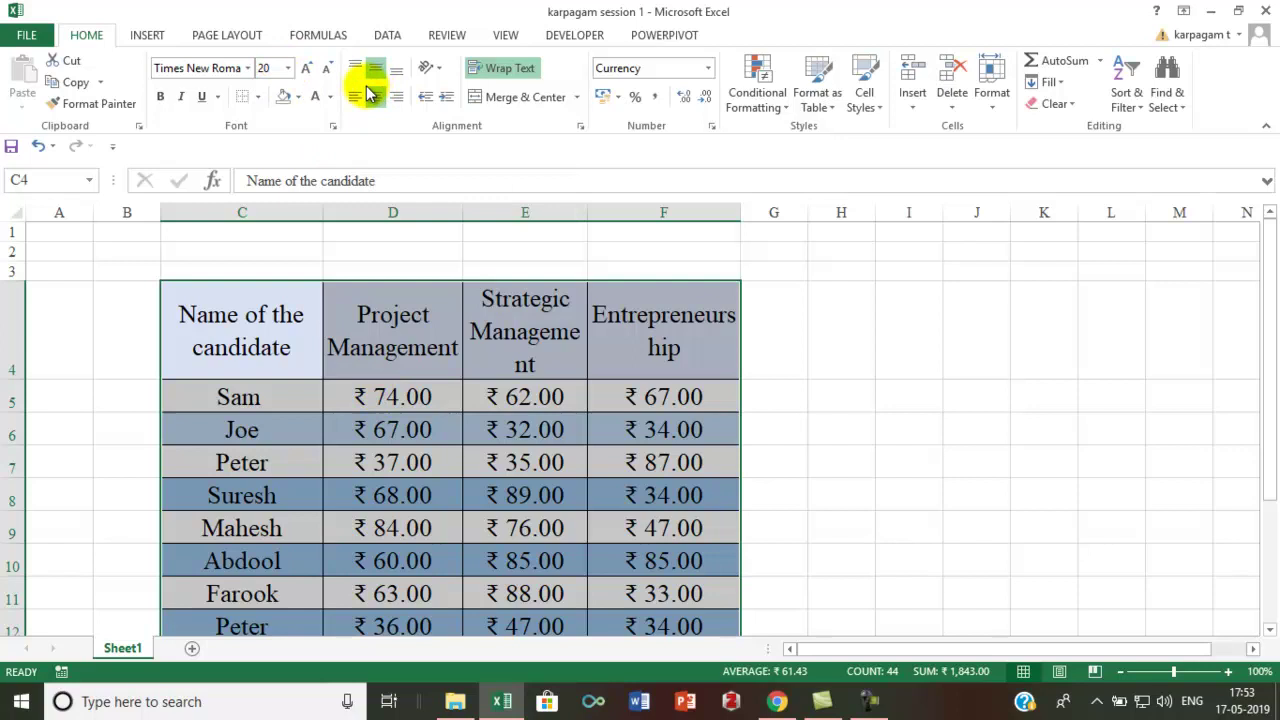
- Undo the applied formatting and add new blank sheets to the workbook
key(ctrl+z)
key(ctrl+z)
key(ctrl+z)
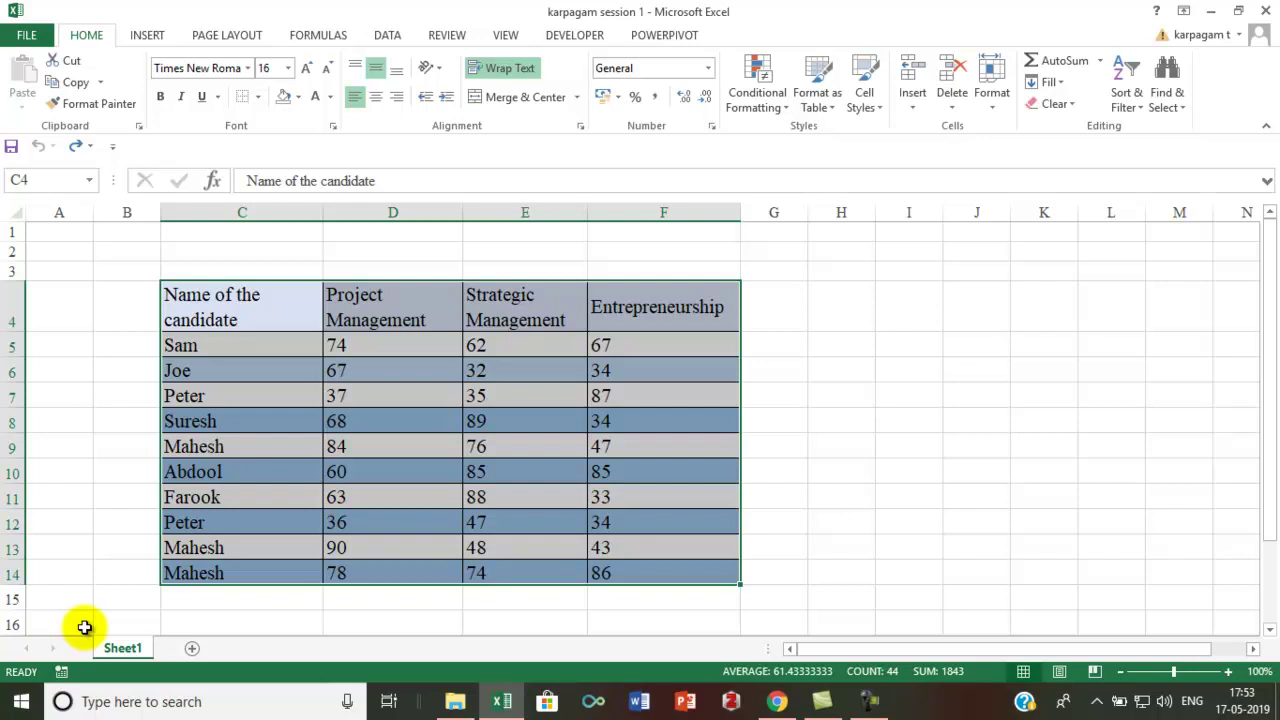
click(192, 650)
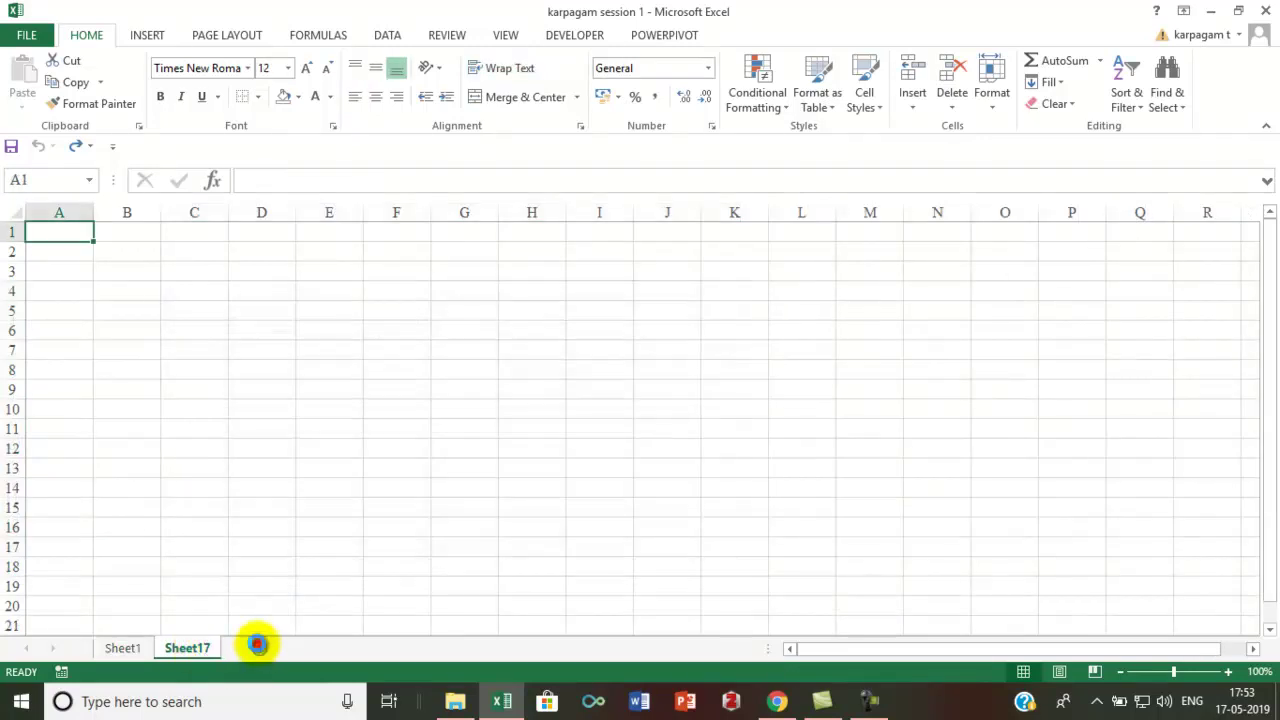
click(258, 645)
click(325, 648)
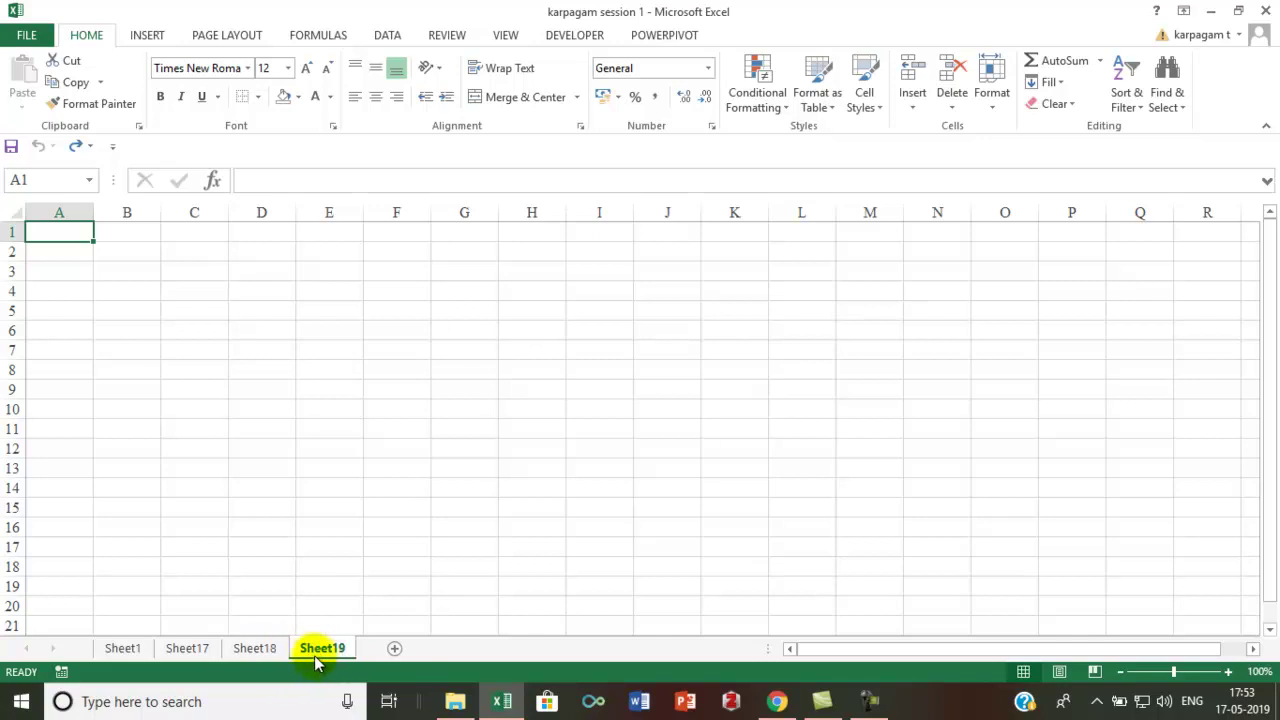
- Delete Sheet19, Sheet18 and Sheet17, leaving only Sheet1
right_click(318, 655)
click(384, 449)
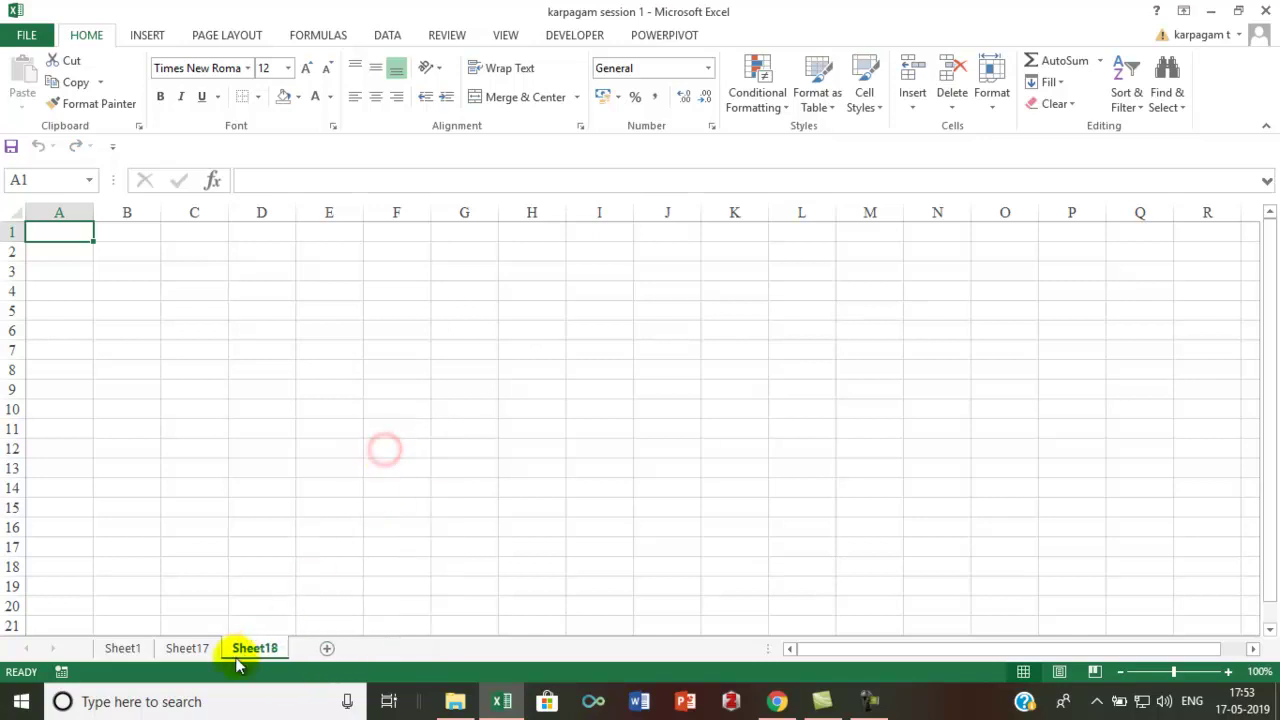
right_click(245, 648)
click(294, 451)
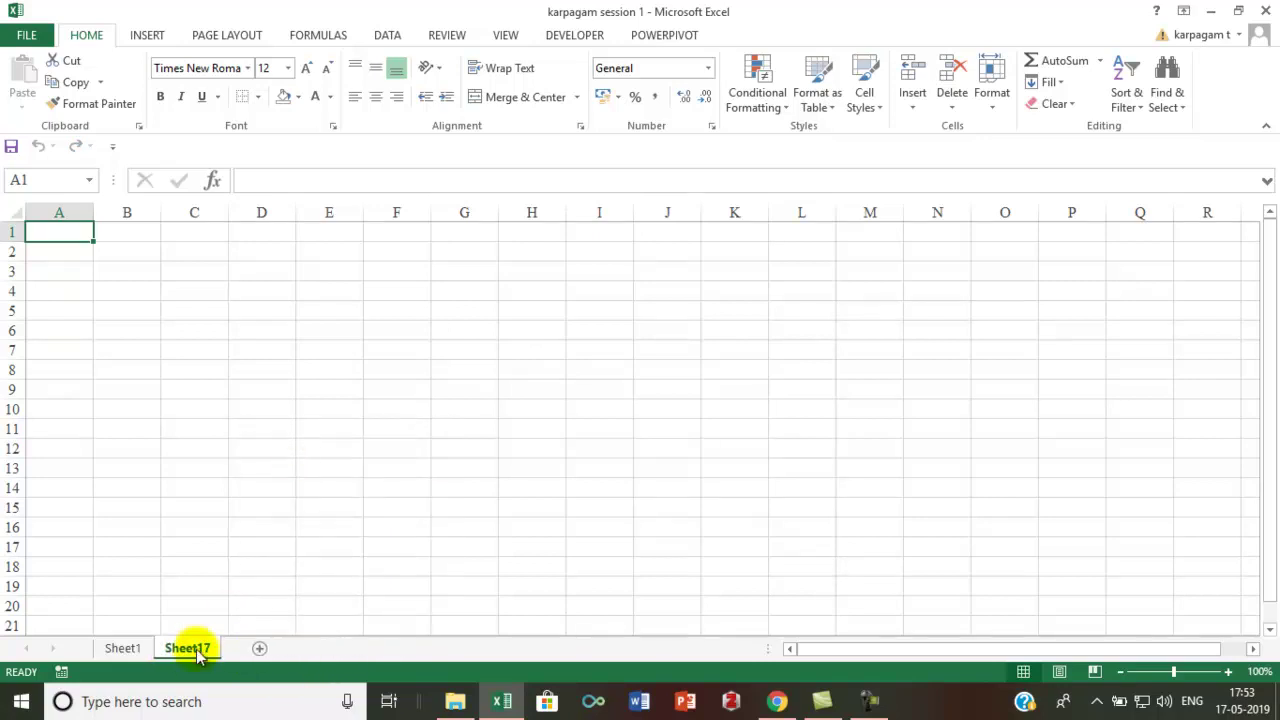
right_click(197, 655)
click(245, 452)
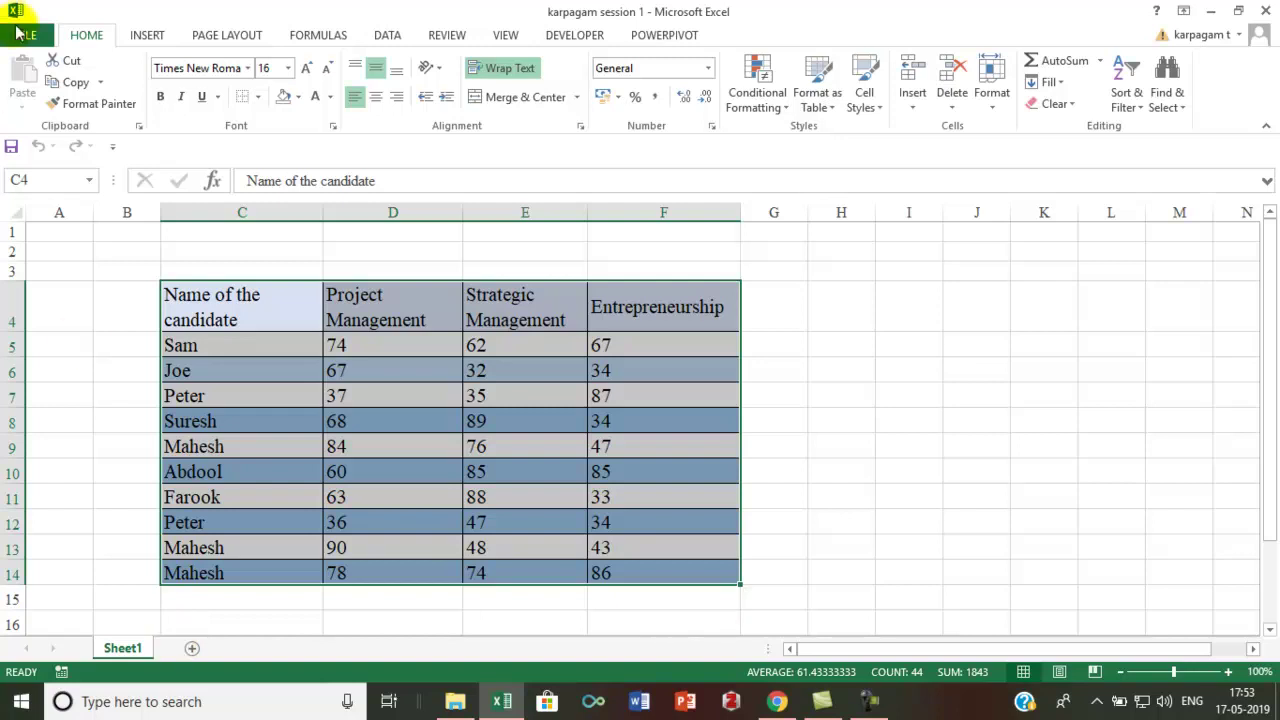
- Set new workbooks to include 6 sheets, test with a blank workbook, then close it
click(22, 36)
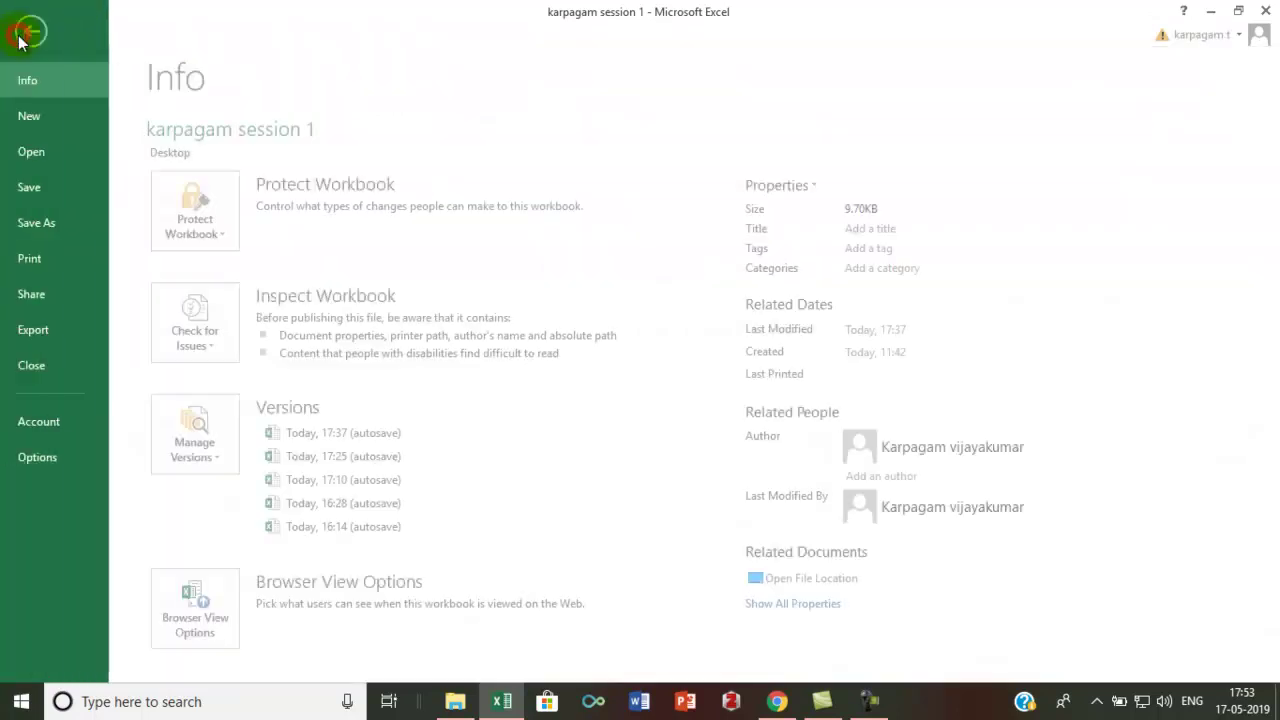
click(45, 460)
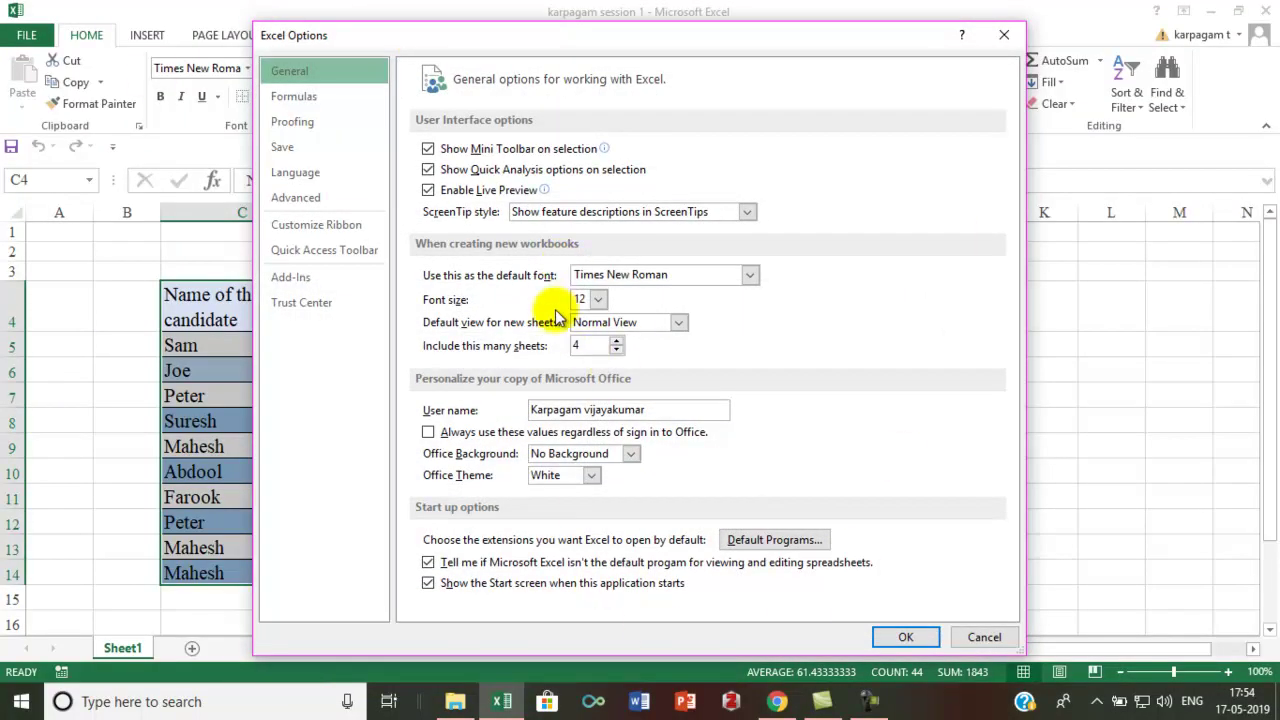
click(617, 350)
click(618, 349)
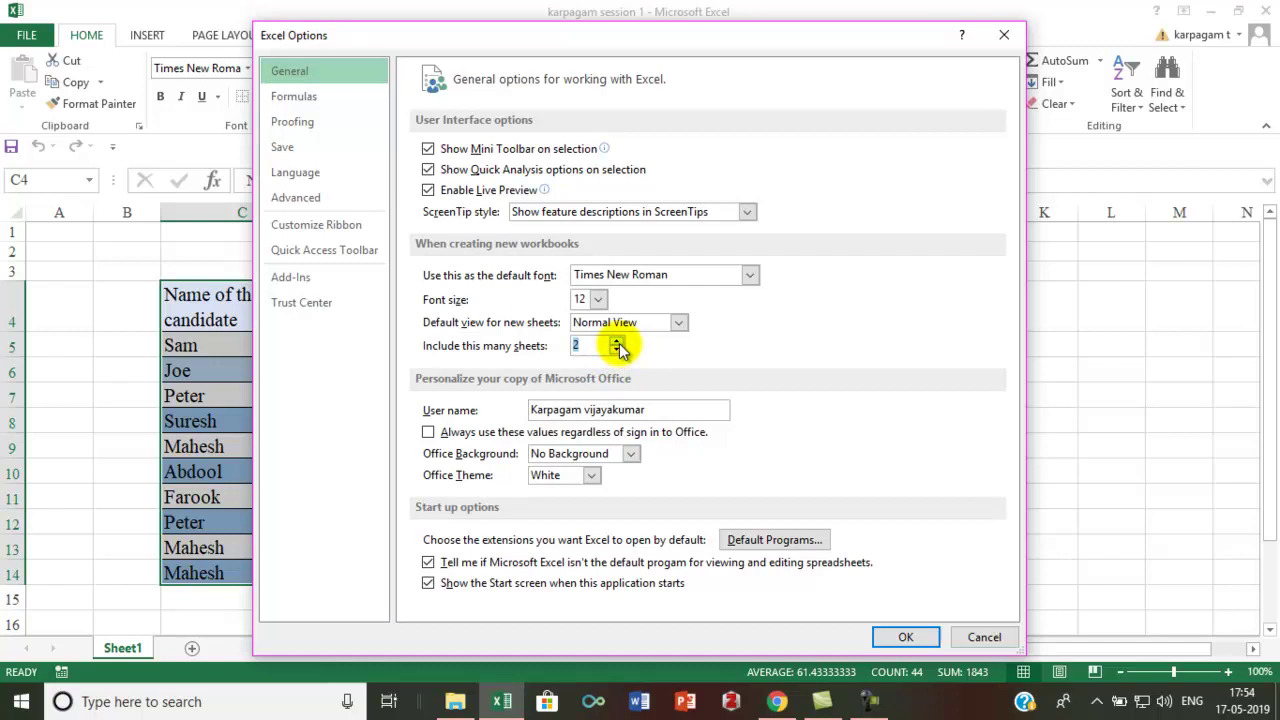
click(617, 342)
click(617, 342)
click(617, 342)
click(617, 342)
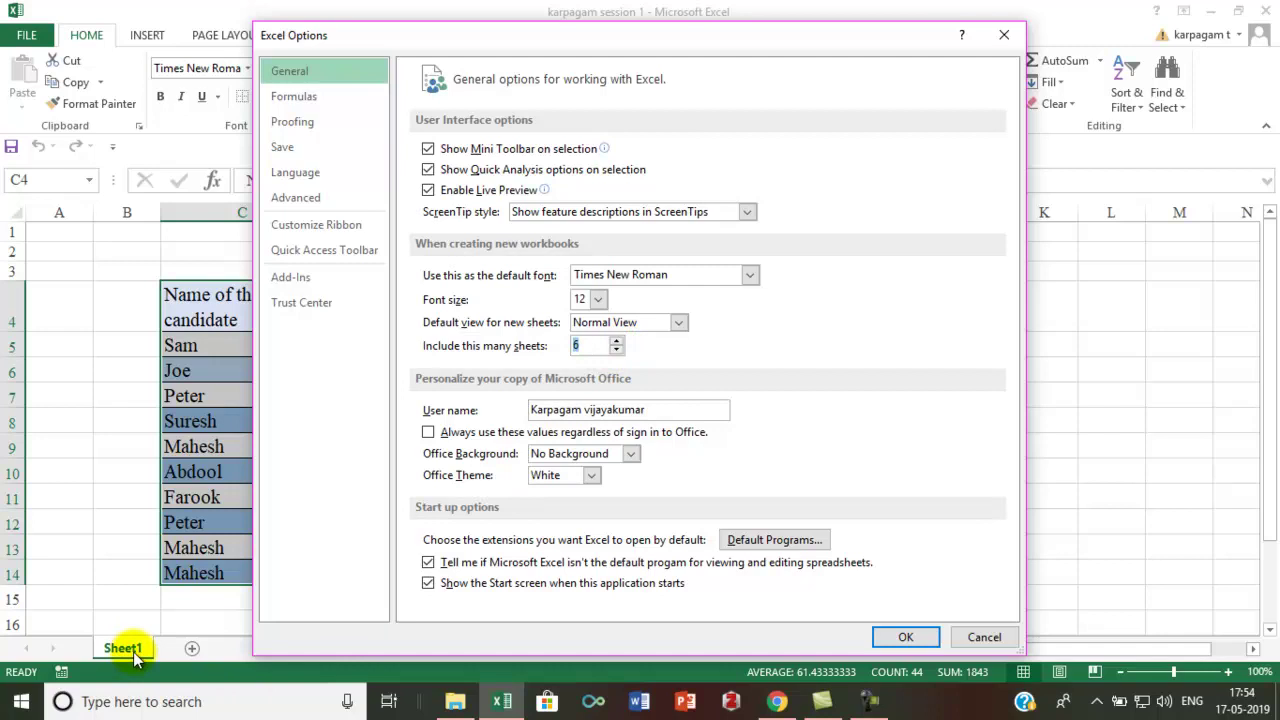
click(906, 637)
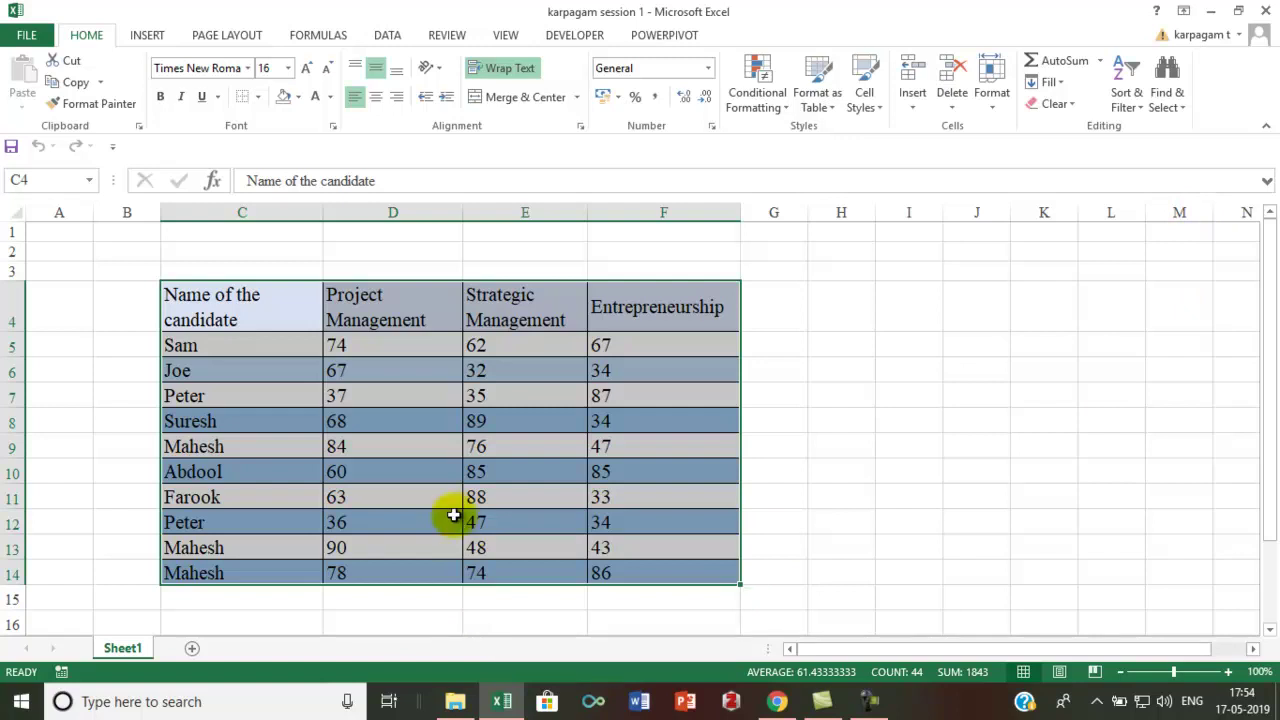
key(ctrl+Tab)
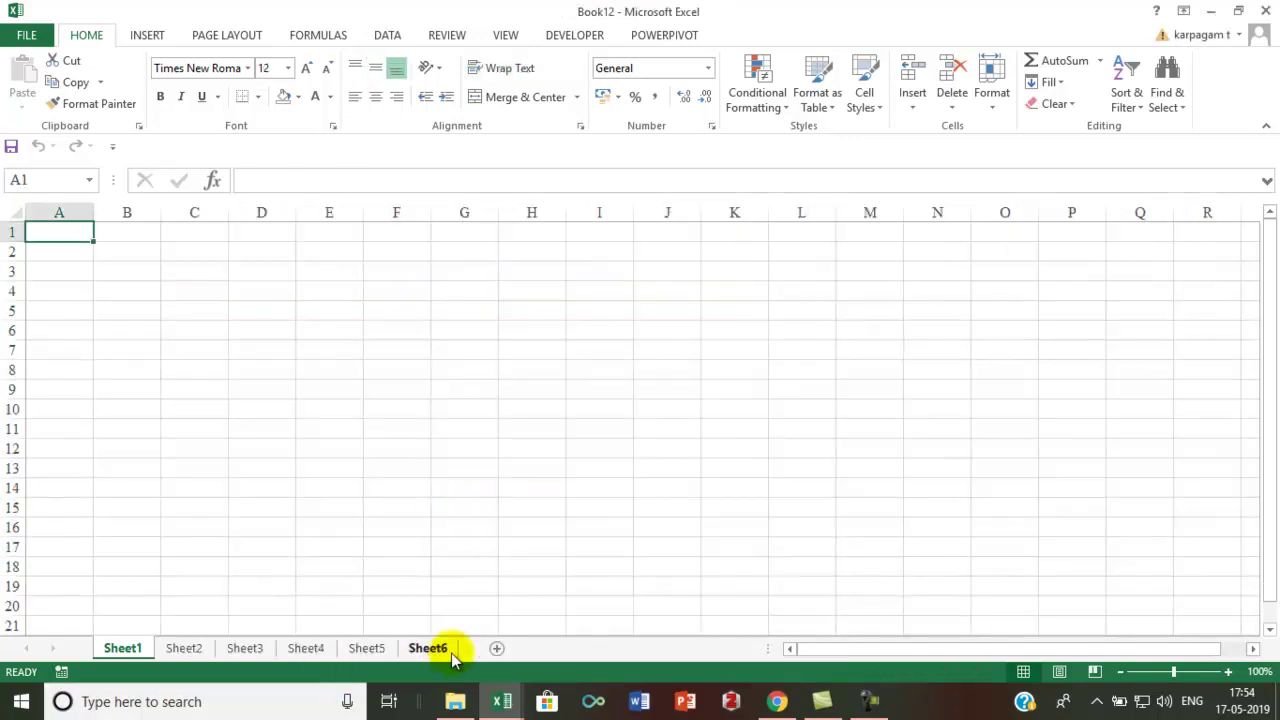
click(1267, 12)
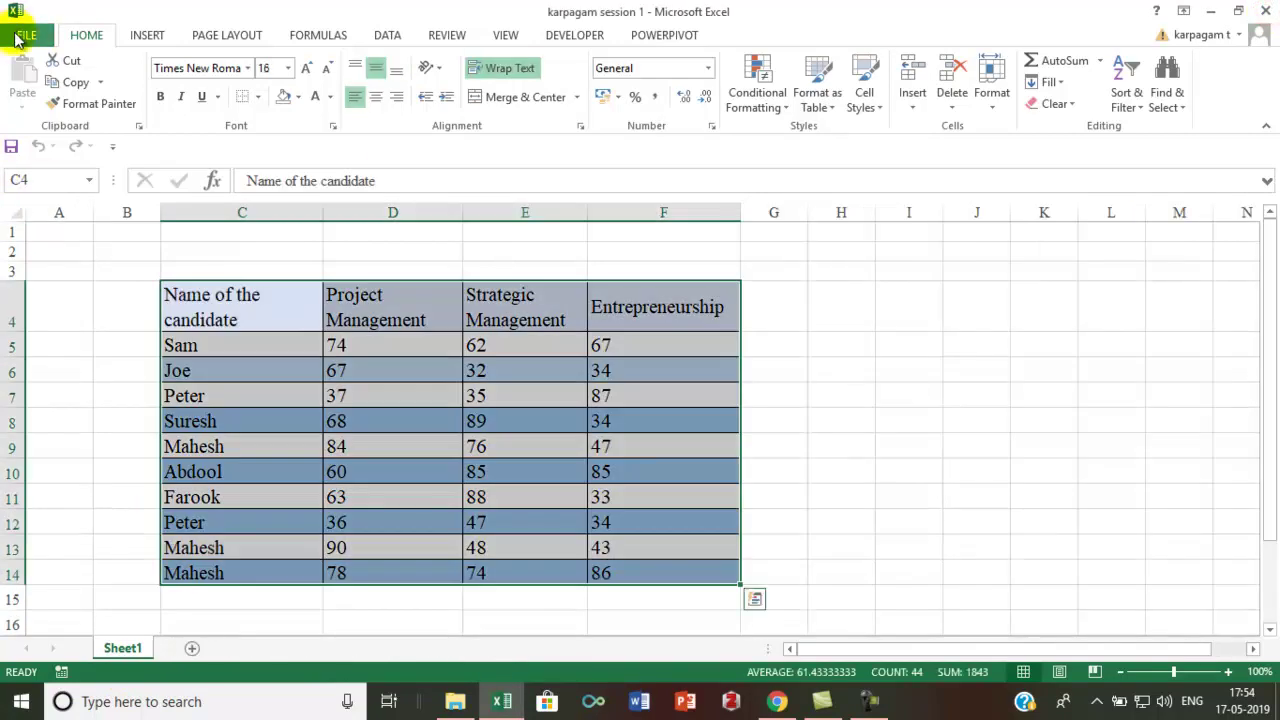
- Change the default sheet count to 3, test with a new blank workbook, and close it
click(20, 36)
click(50, 462)
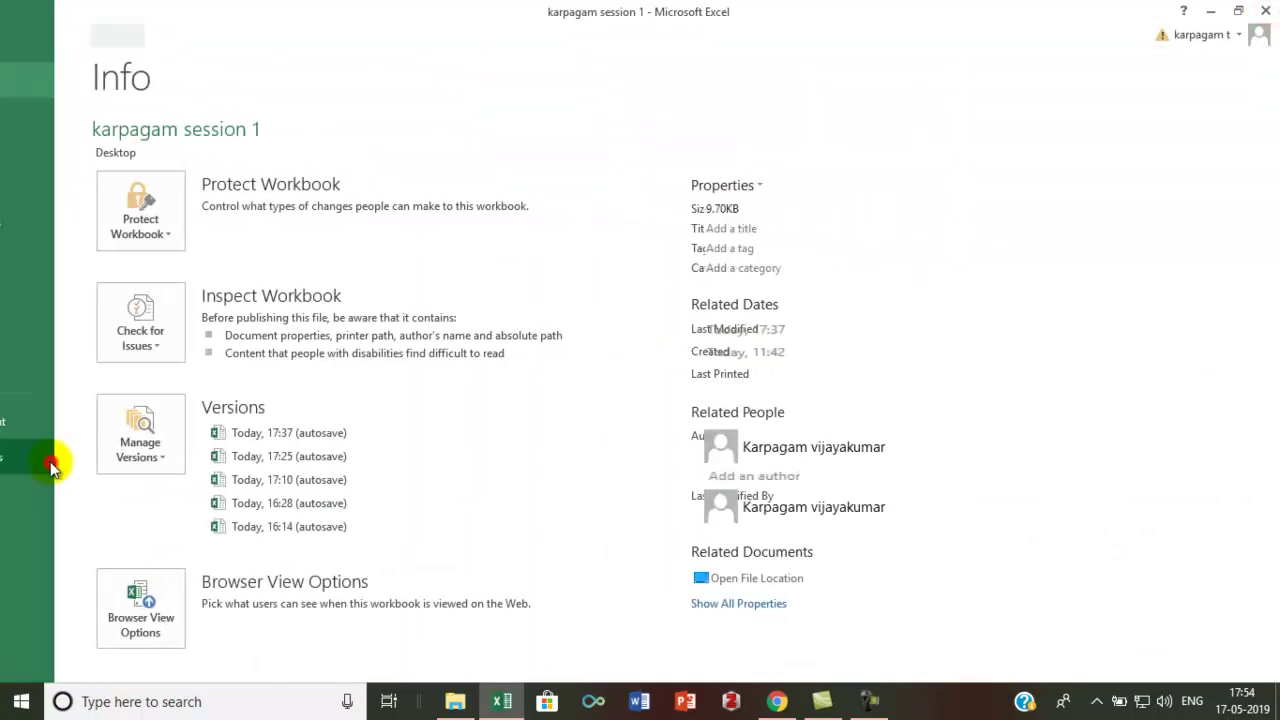
click(616, 342)
click(616, 342)
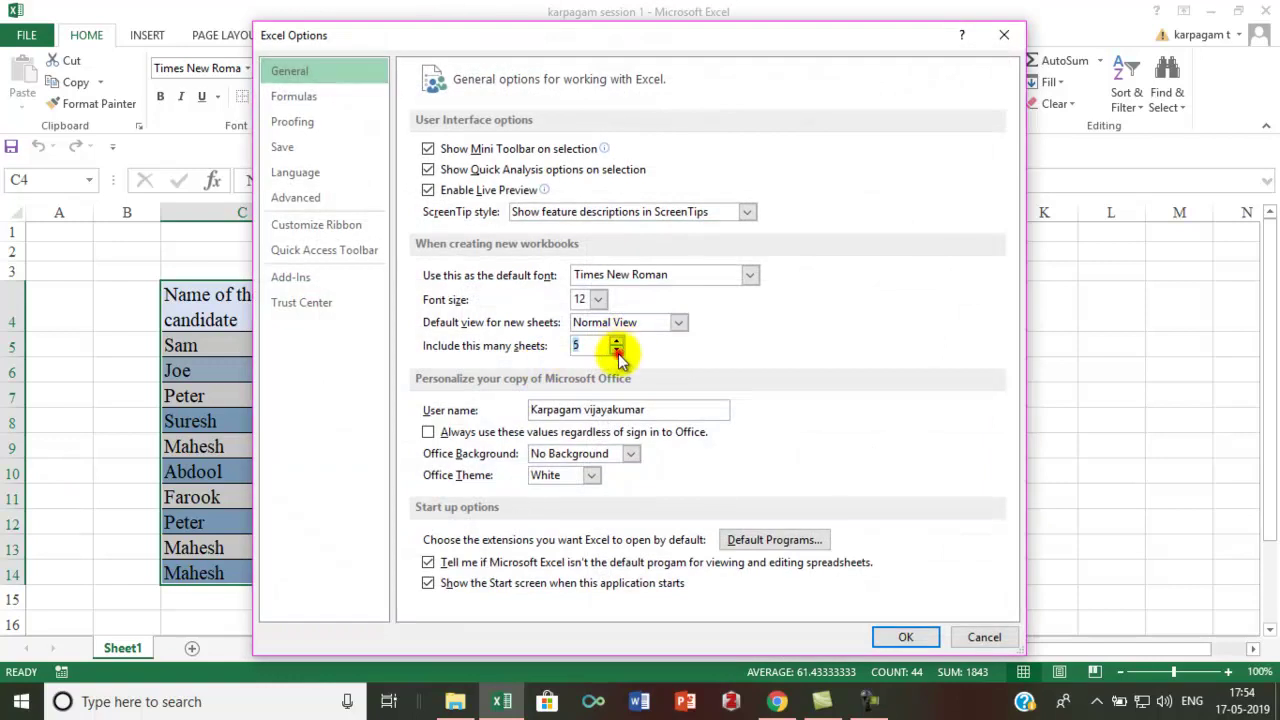
click(616, 342)
click(903, 636)
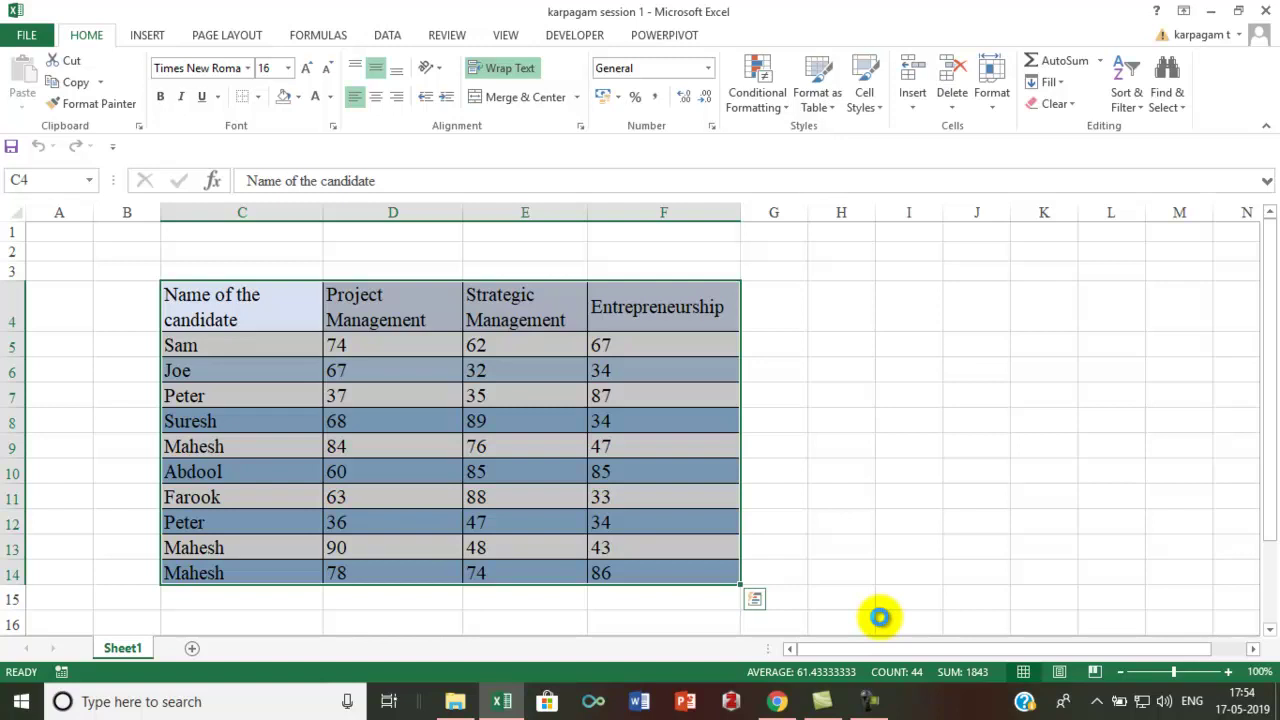
key(ctrl+n)
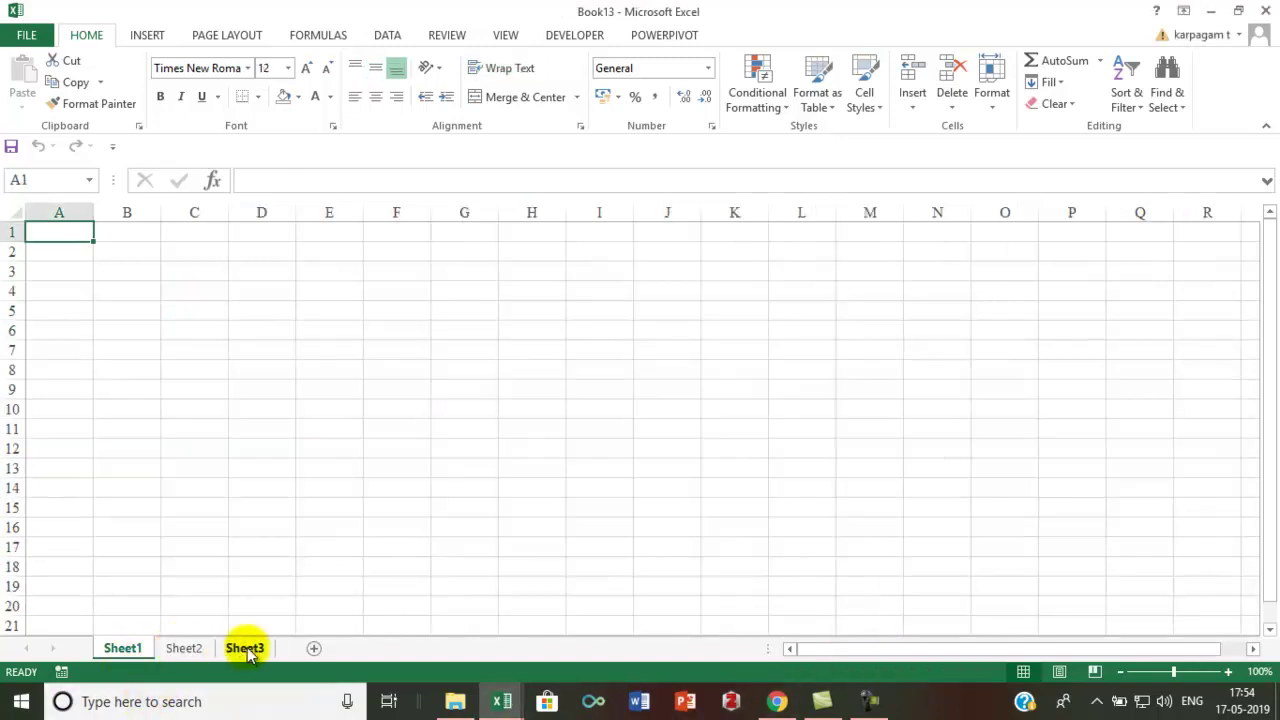
click(1265, 13)
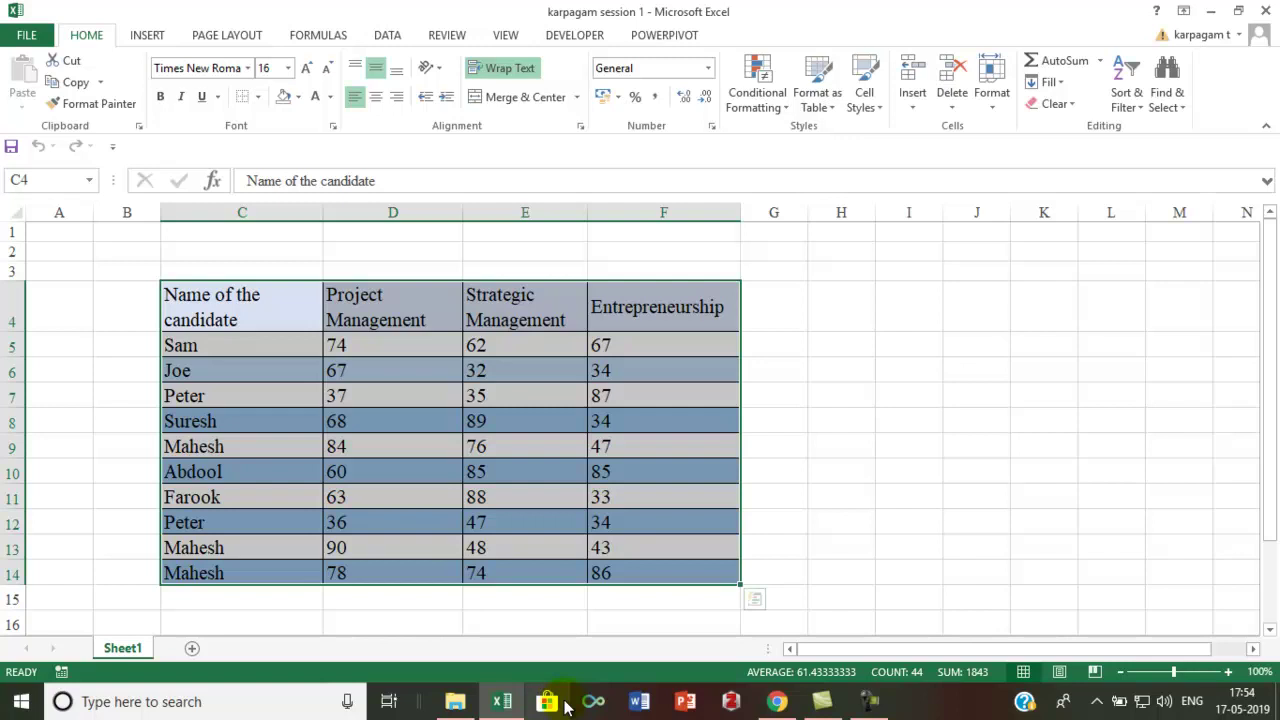
- Insert eight blank worksheets, Sheet20 through Sheet27, by repeating Shift+F11
key(shift+F11)
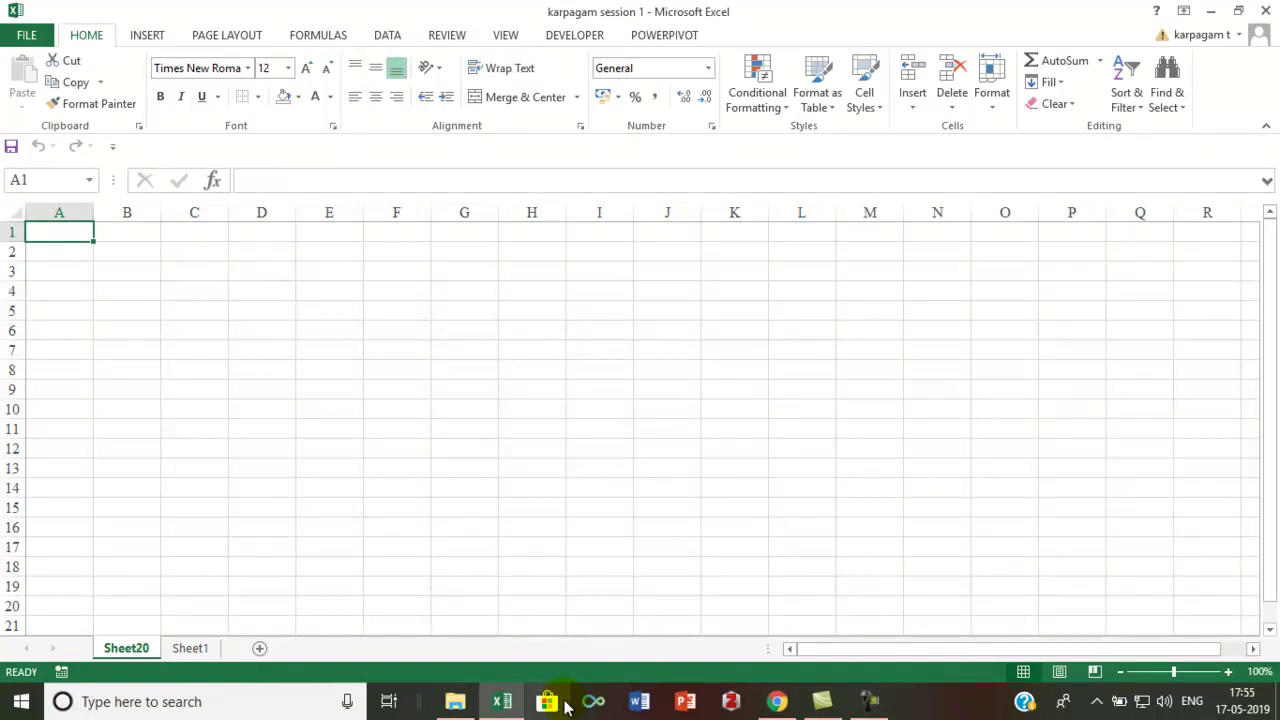
key(shift+F11)
key(shift+F11)
key(shift+F11)
key(shift+F11)
key(shift+F11)
key(shift+F11)
key(shift+F11)
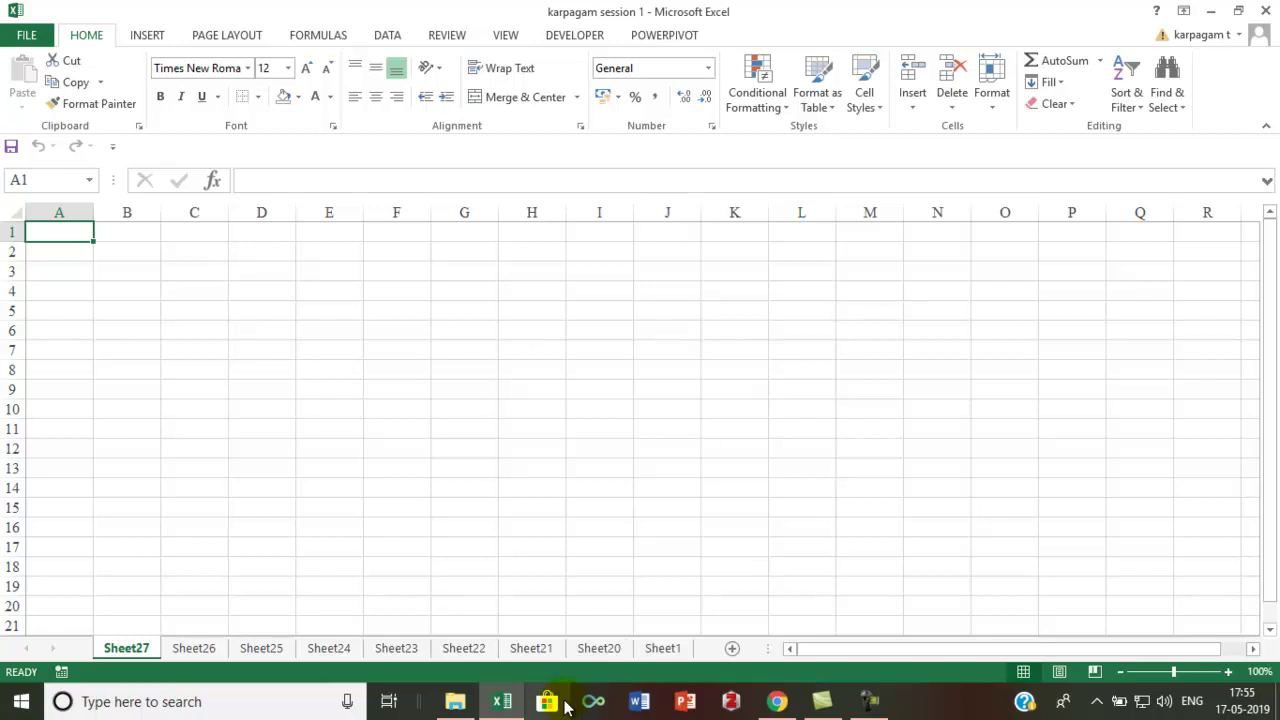
- Open Excel Options and cancel without changes
click(28, 34)
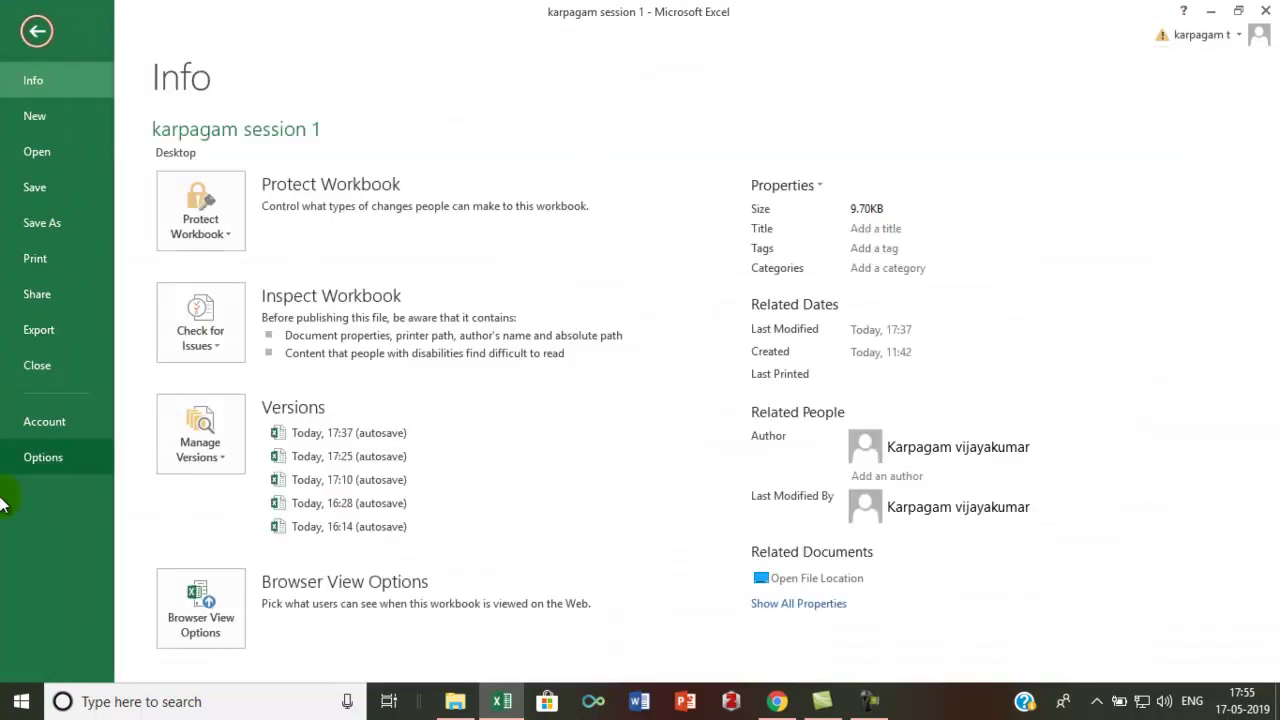
click(35, 458)
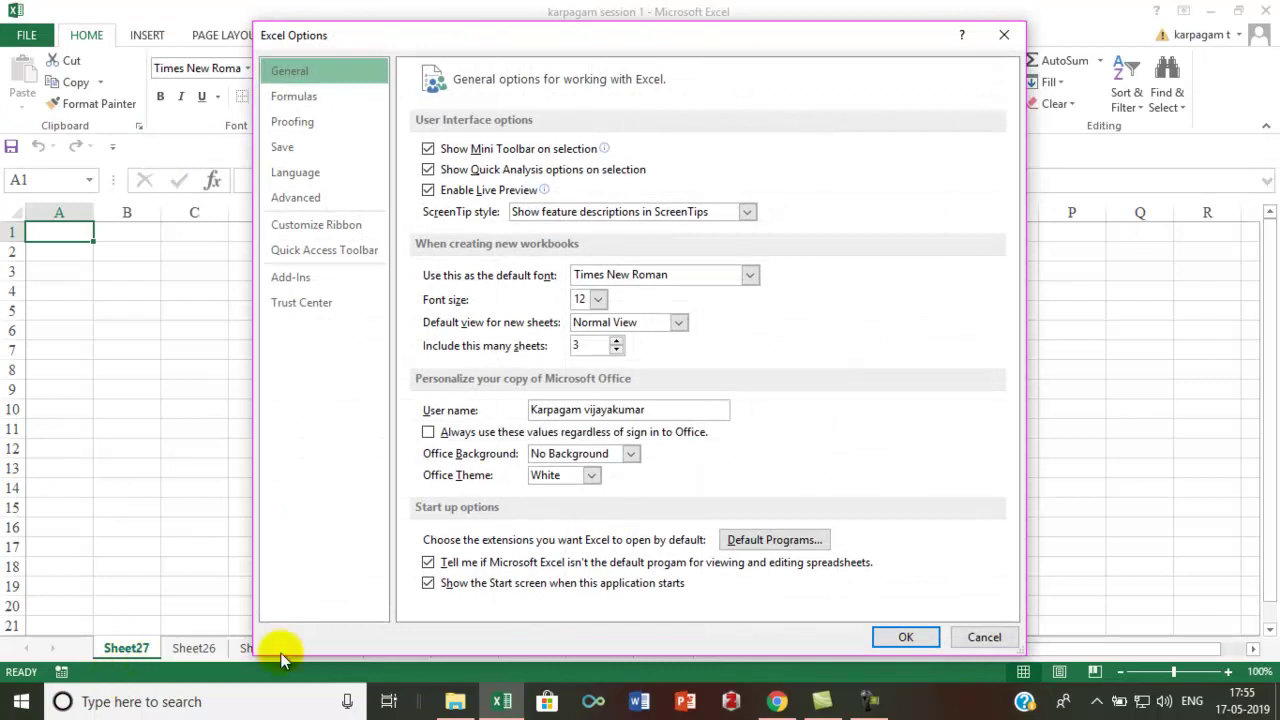
click(984, 640)
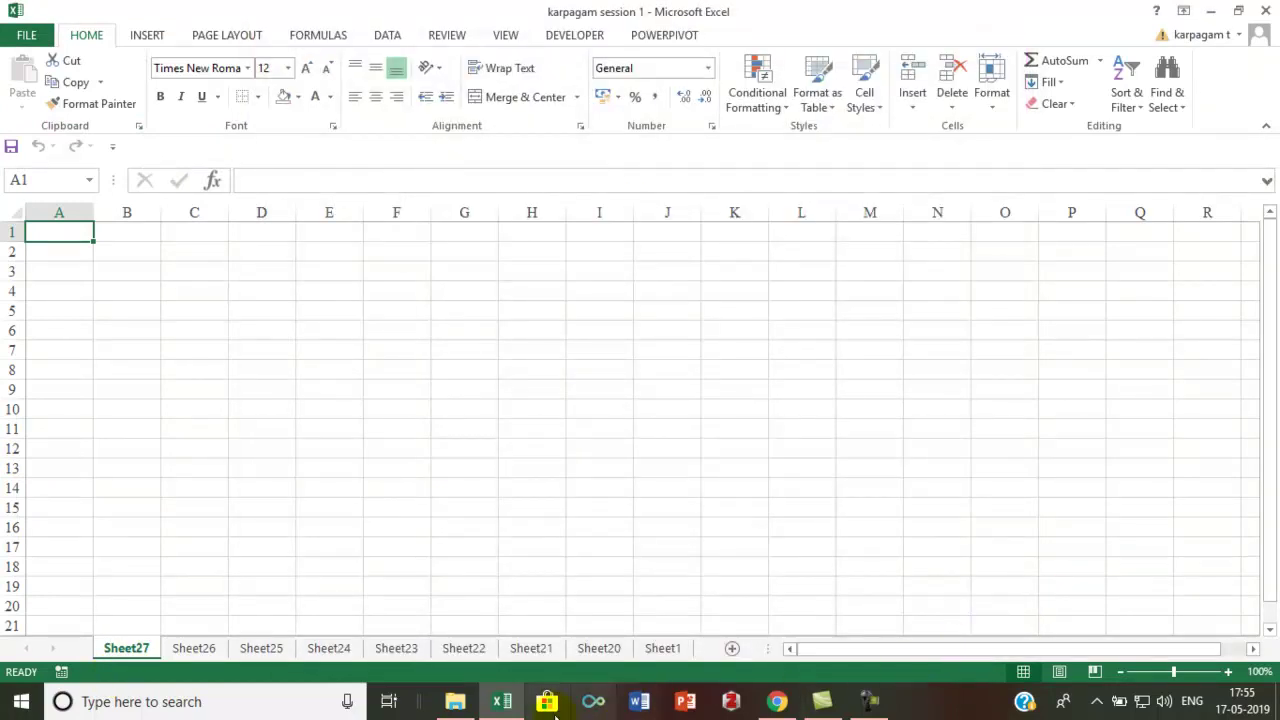
- Delete Sheet27, Sheet26 and Sheet25
right_click(120, 648)
click(178, 450)
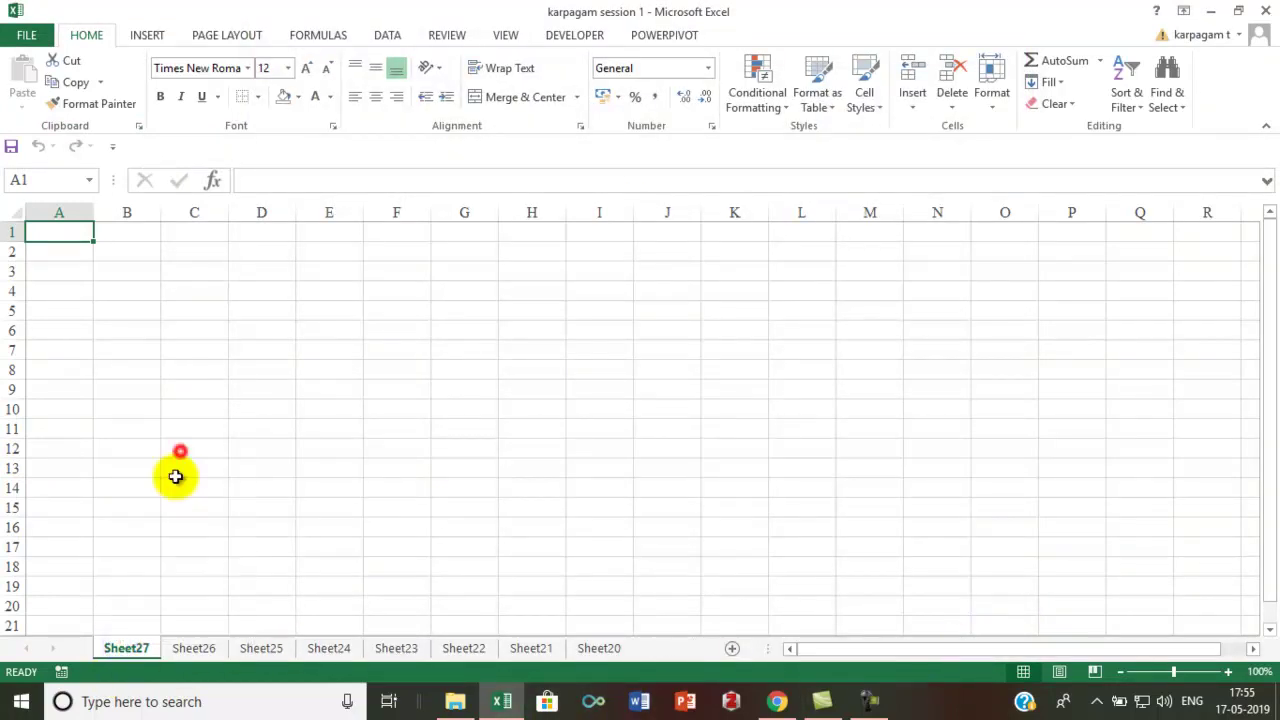
right_click(128, 649)
click(178, 450)
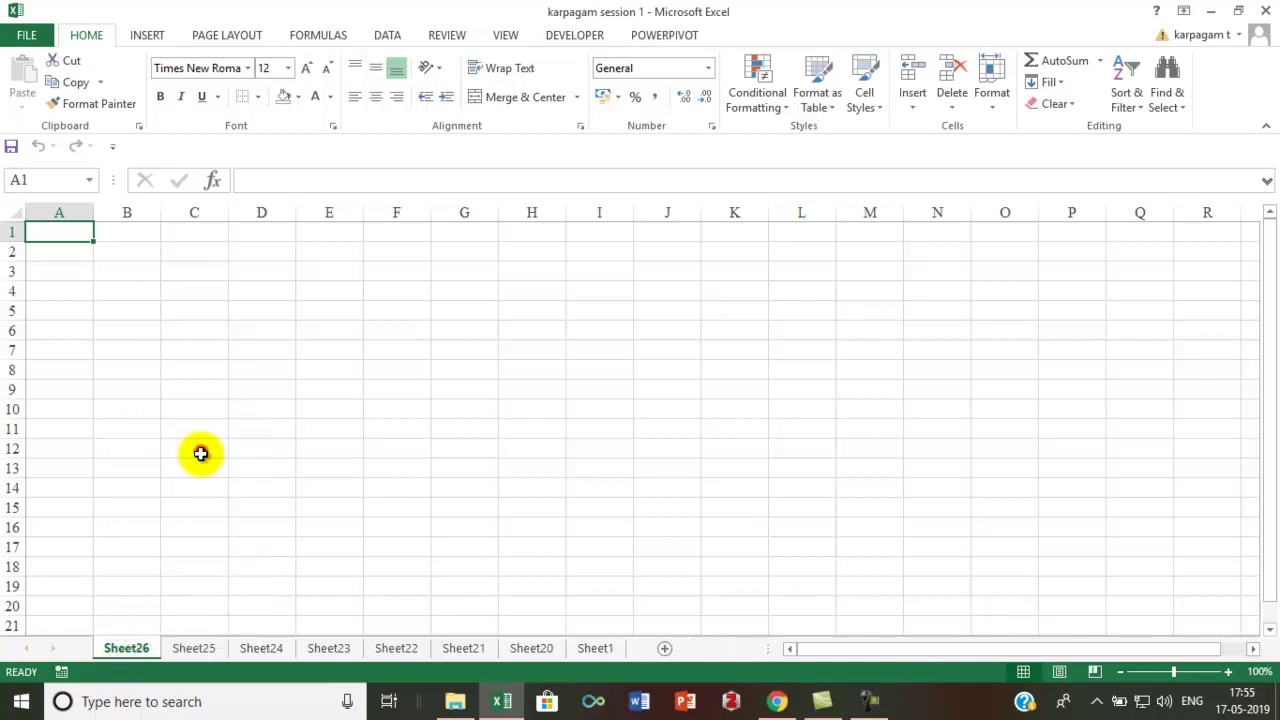
right_click(117, 649)
click(170, 453)
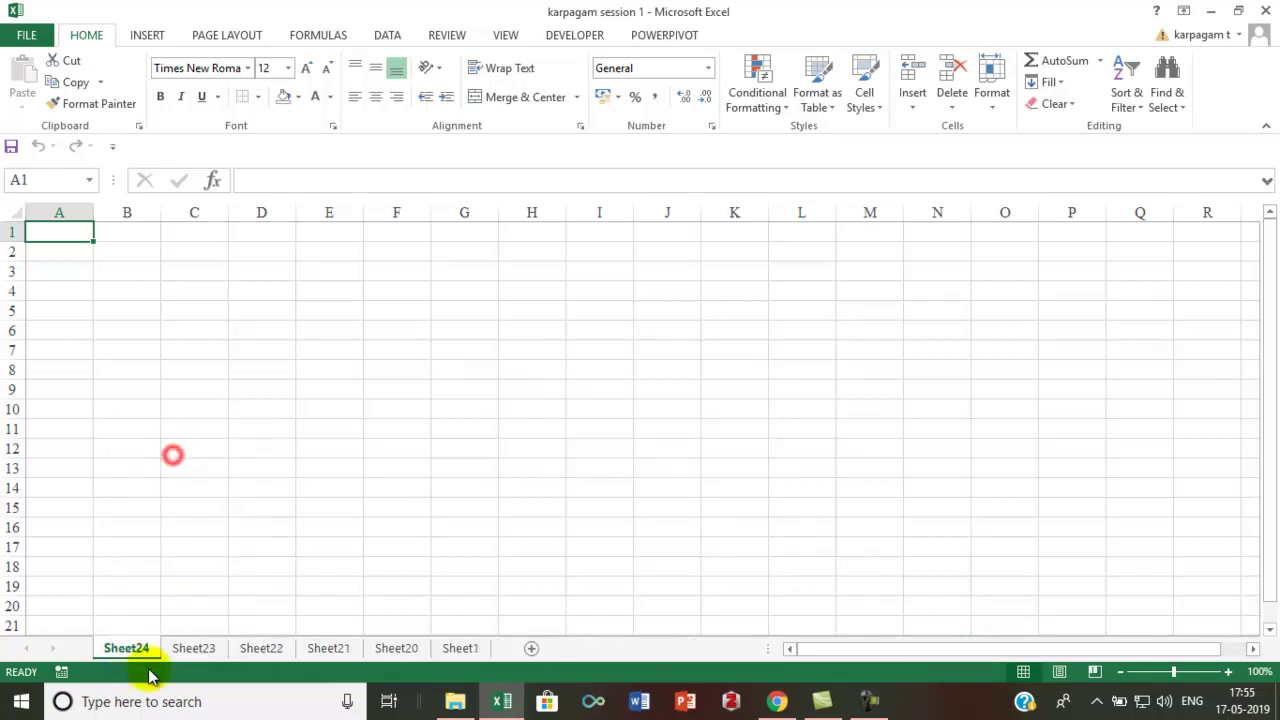
- Return to the Sheet1 marks table and select cell H1 to clear the selection
click(463, 649)
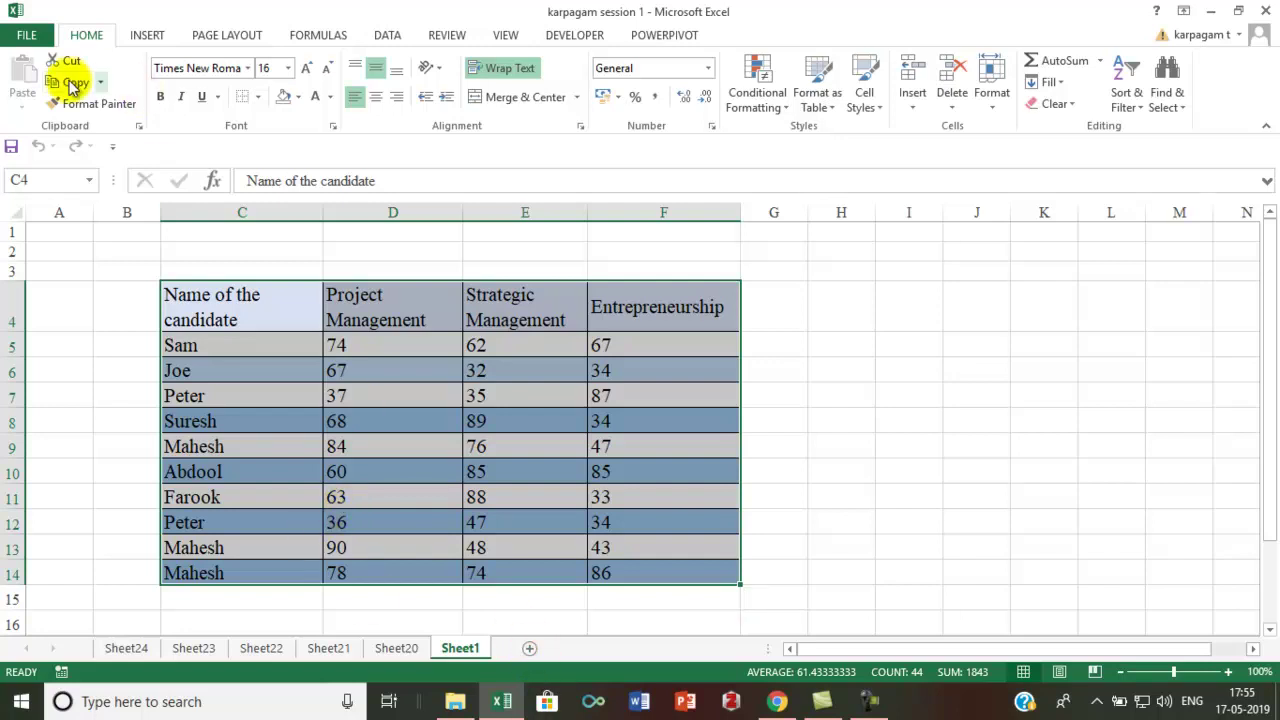
click(33, 42)
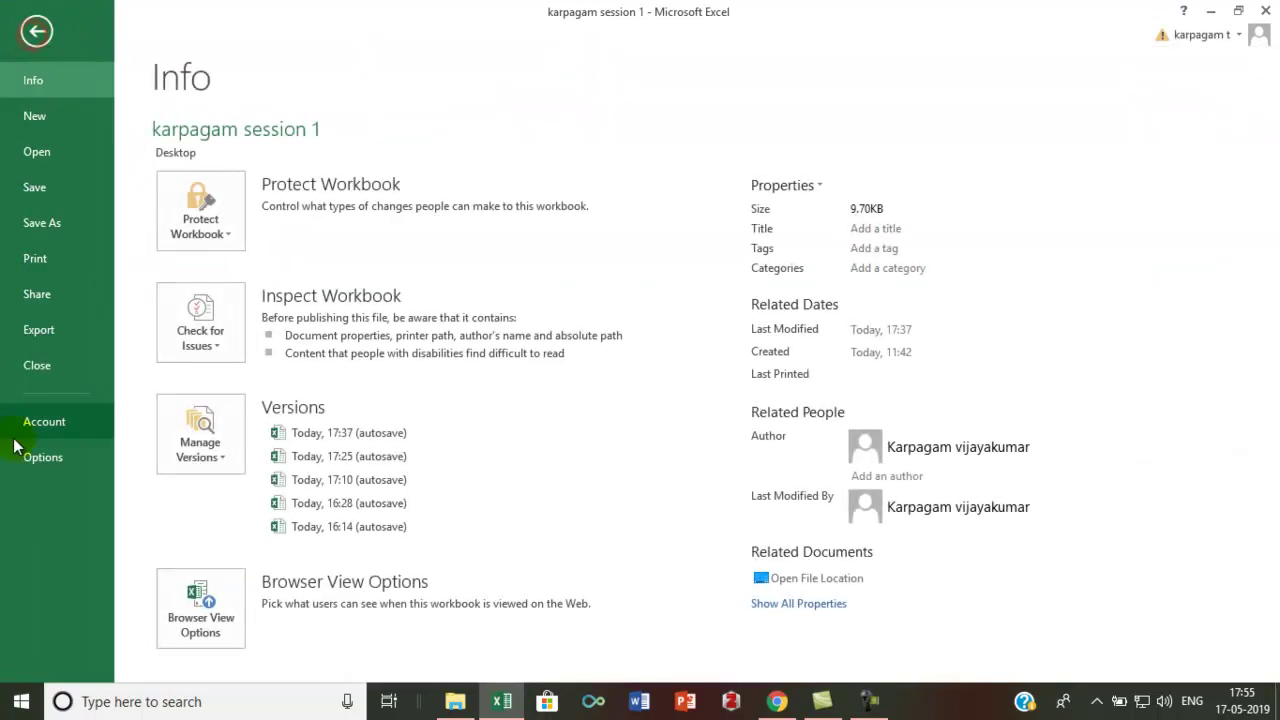
click(41, 35)
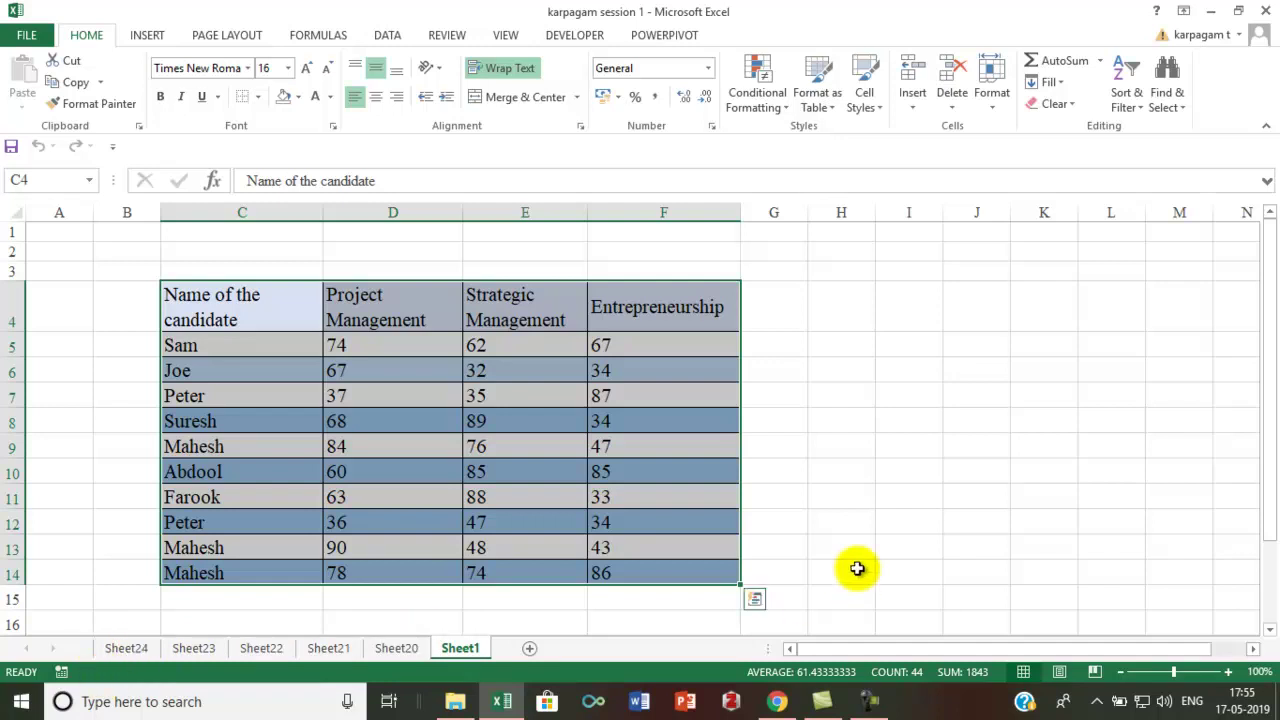
click(841, 231)
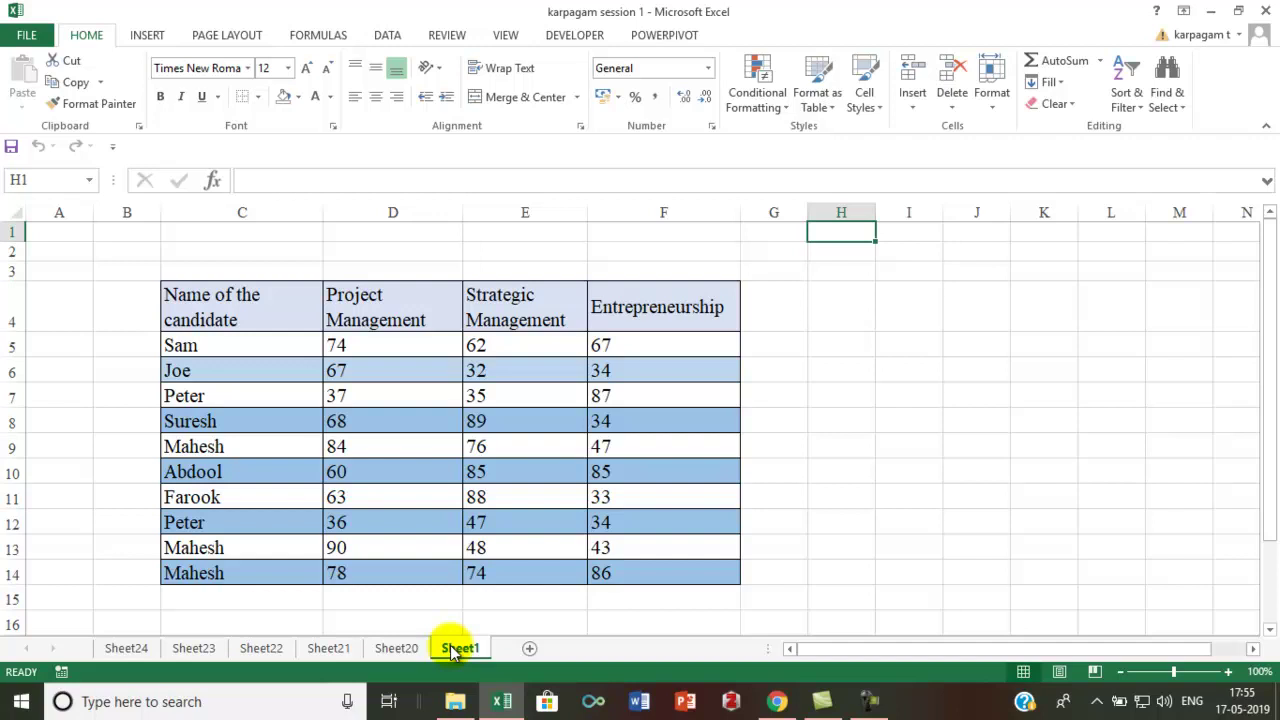
- Enter Superman in C15 with marks 98, 99 and 54 in D15:F15
scroll(271, 460, down, 1)
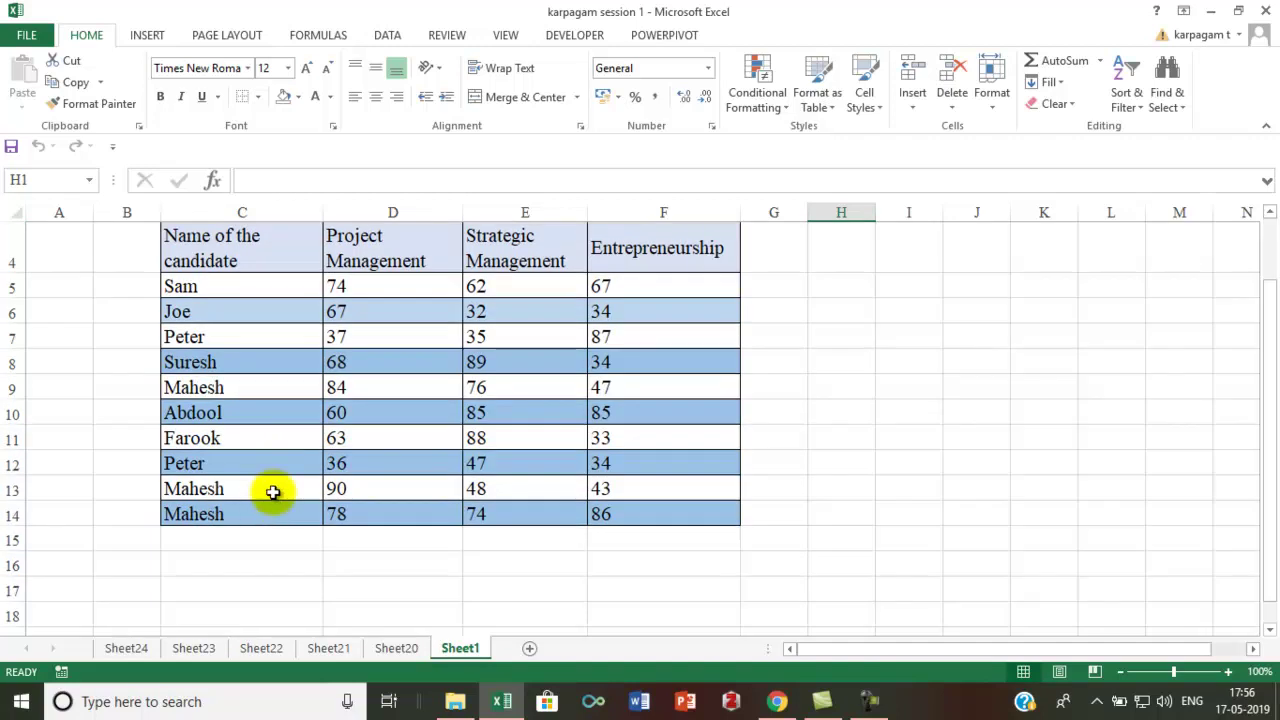
click(231, 538)
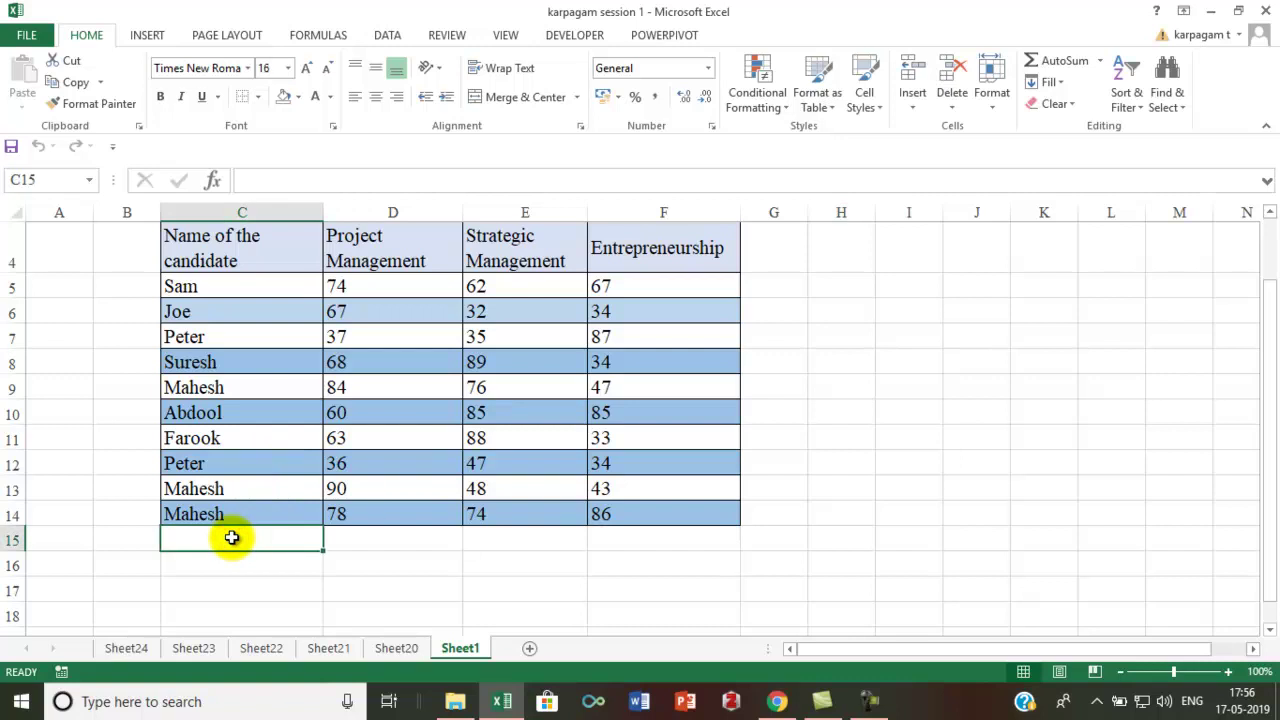
text(Superman)
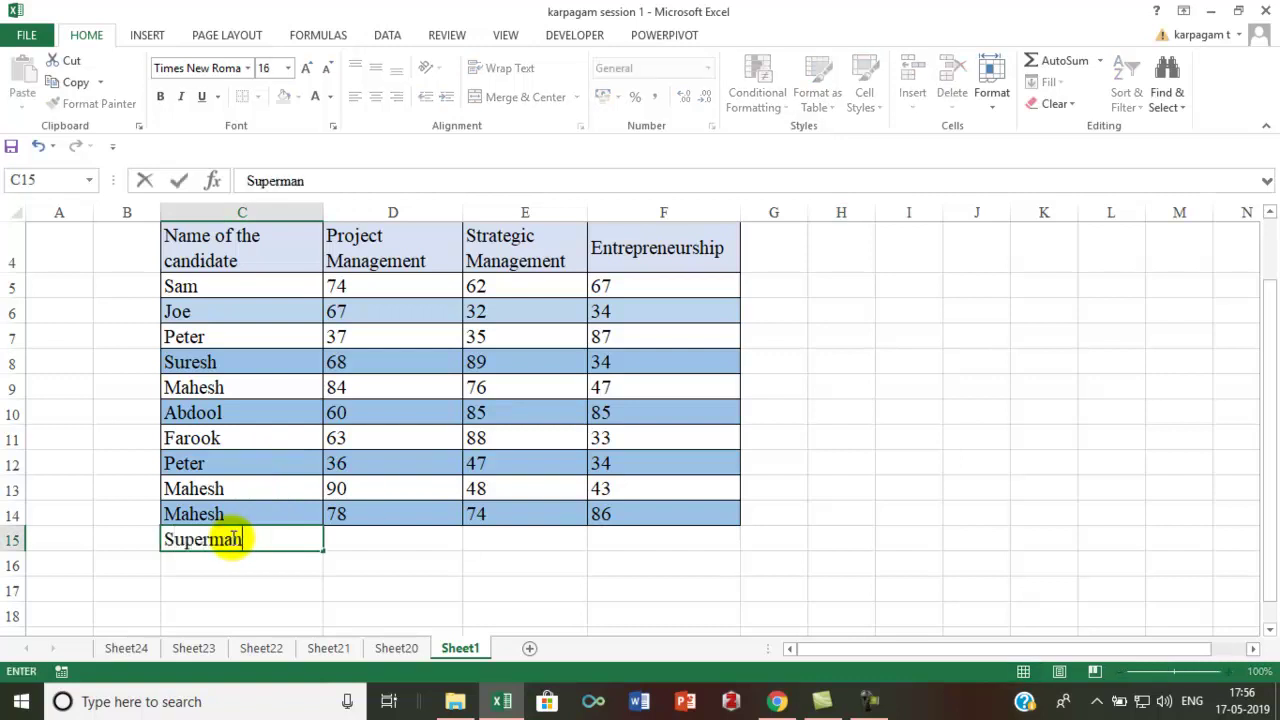
key(Tab)
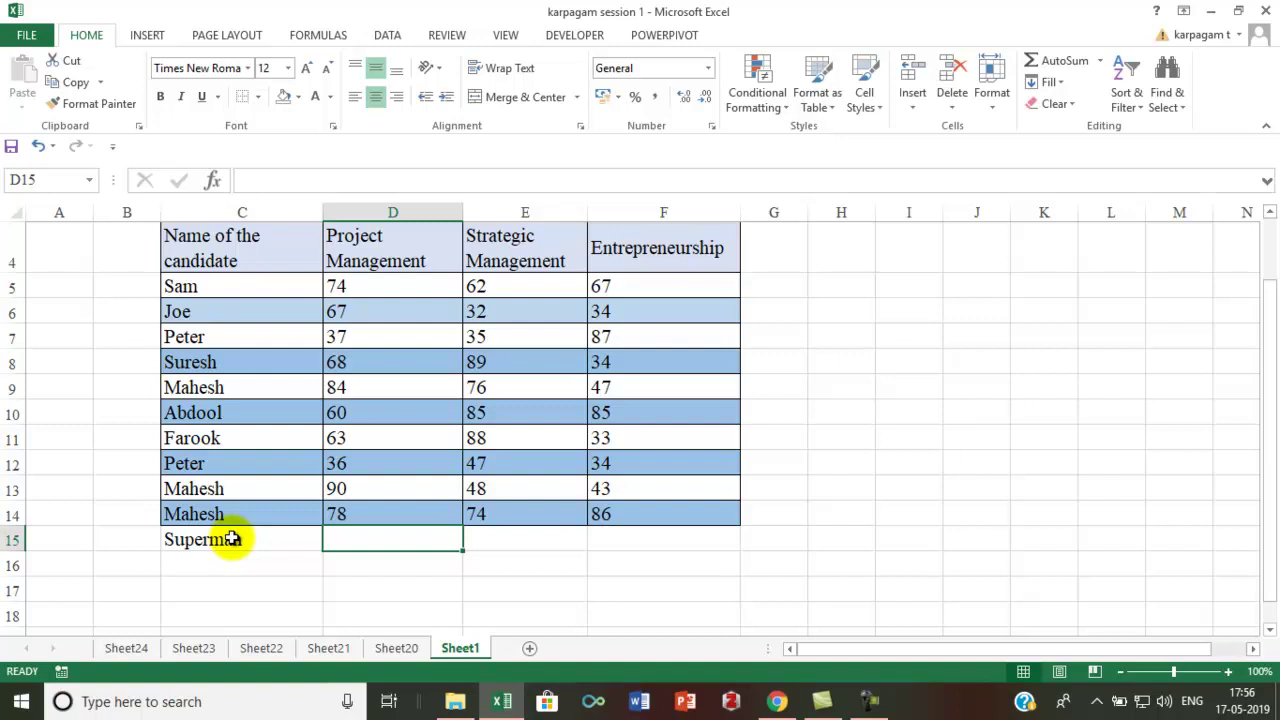
text(98)
key(Tab)
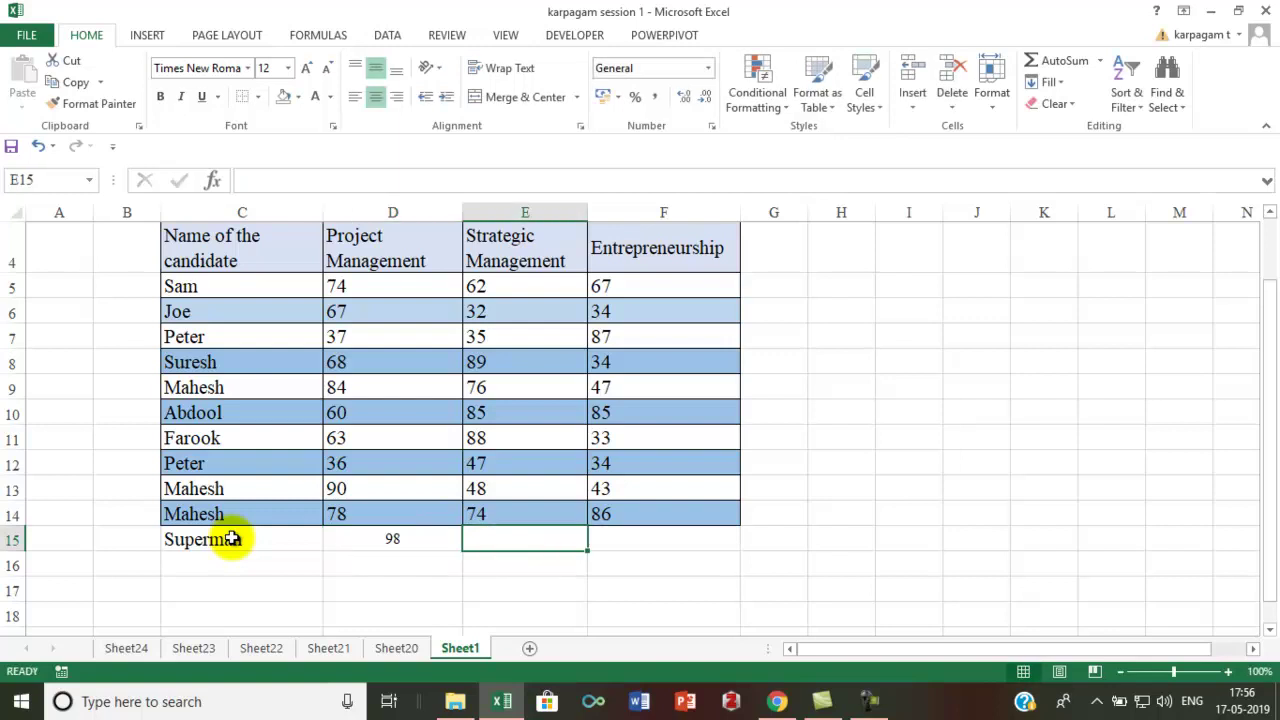
text(99)
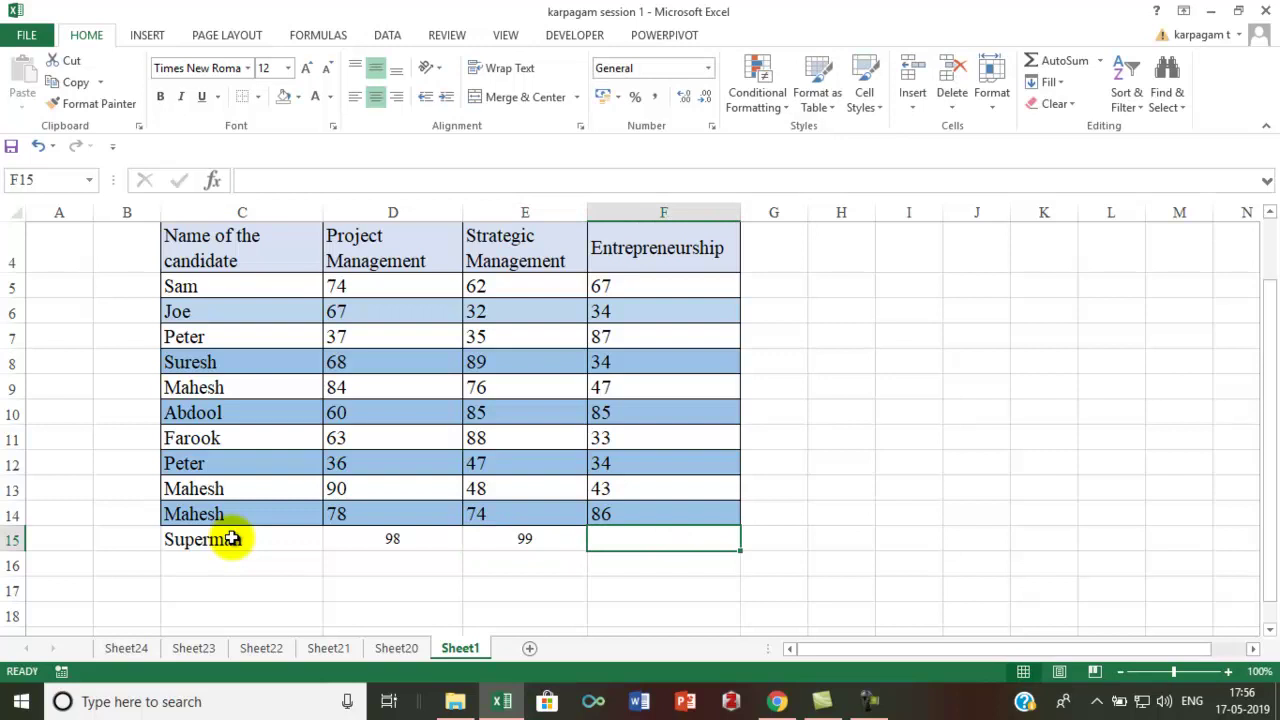
text(54)
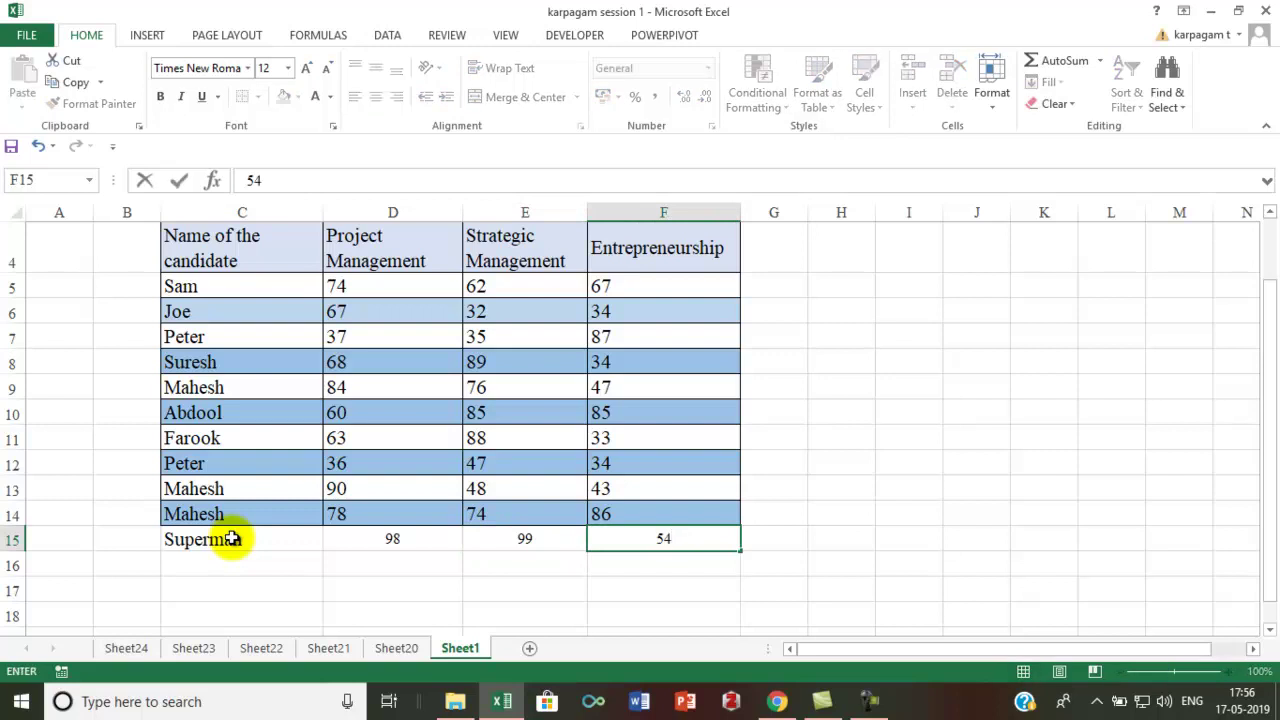
click(909, 514)
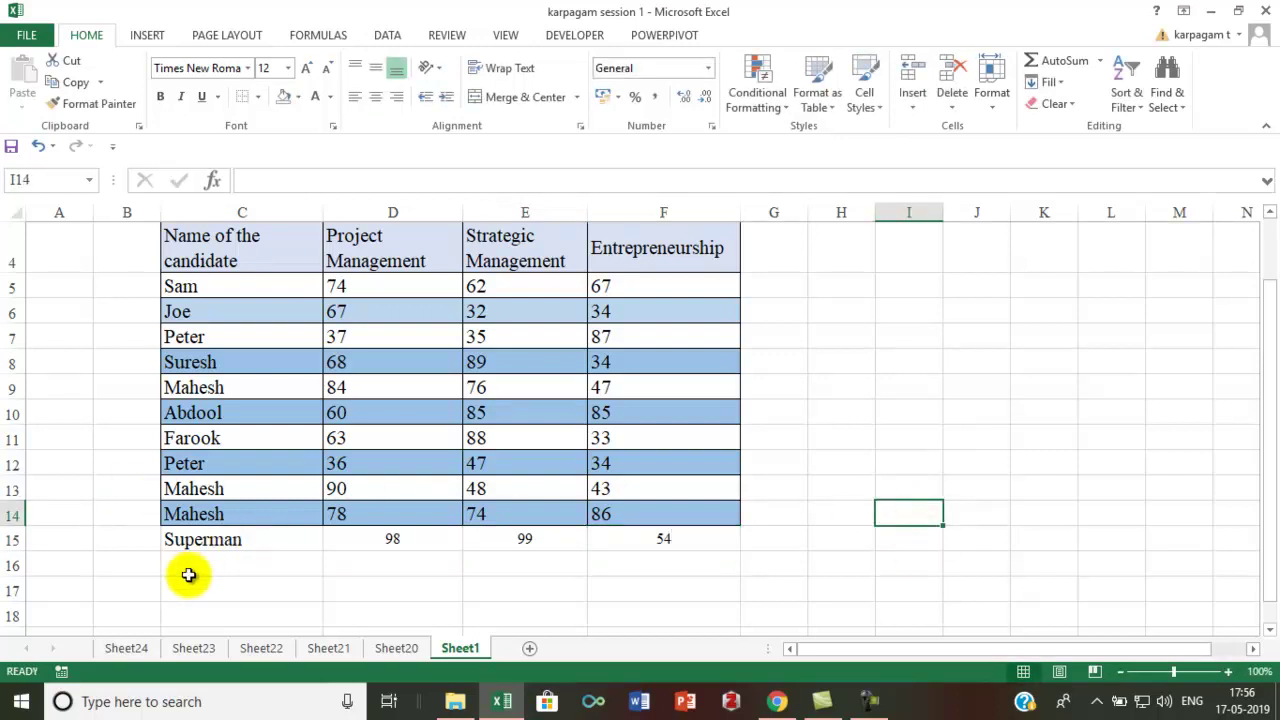
- Copy the Superman, 98, 99, 54 entry down into rows 16, 17 and 18 with Ctrl+D
drag(183, 566, 593, 563)
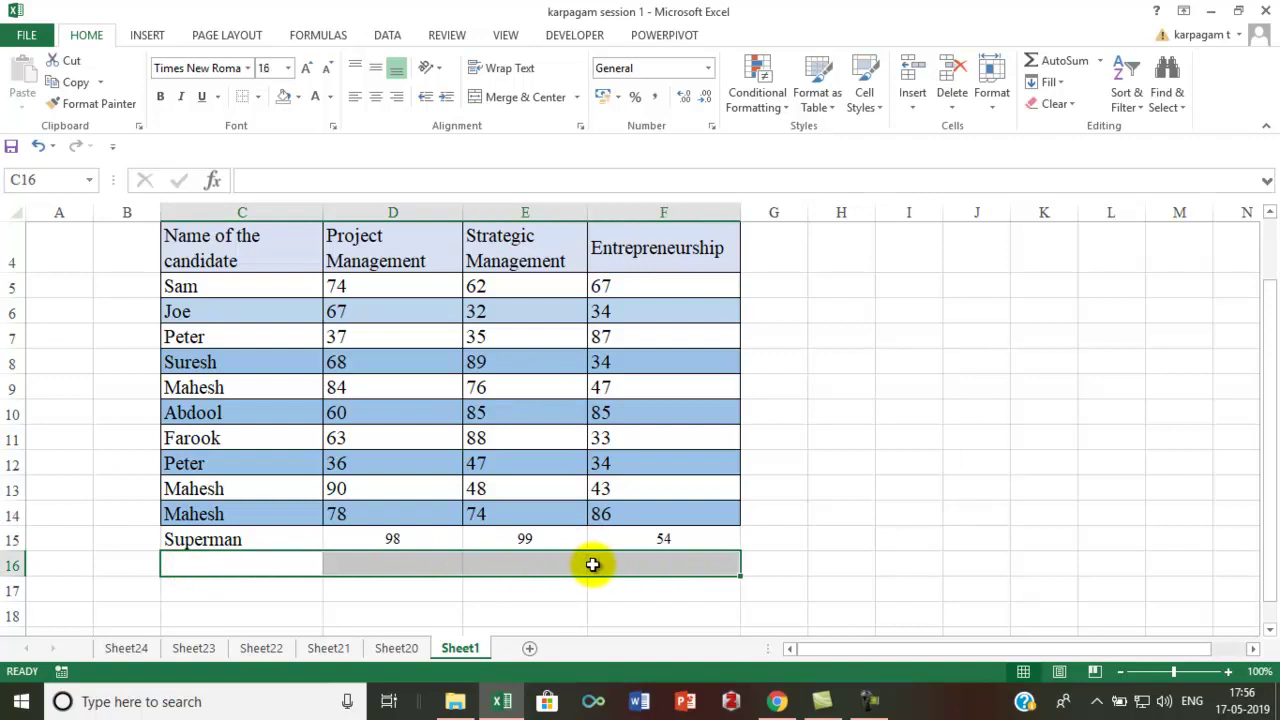
key(ctrl+d)
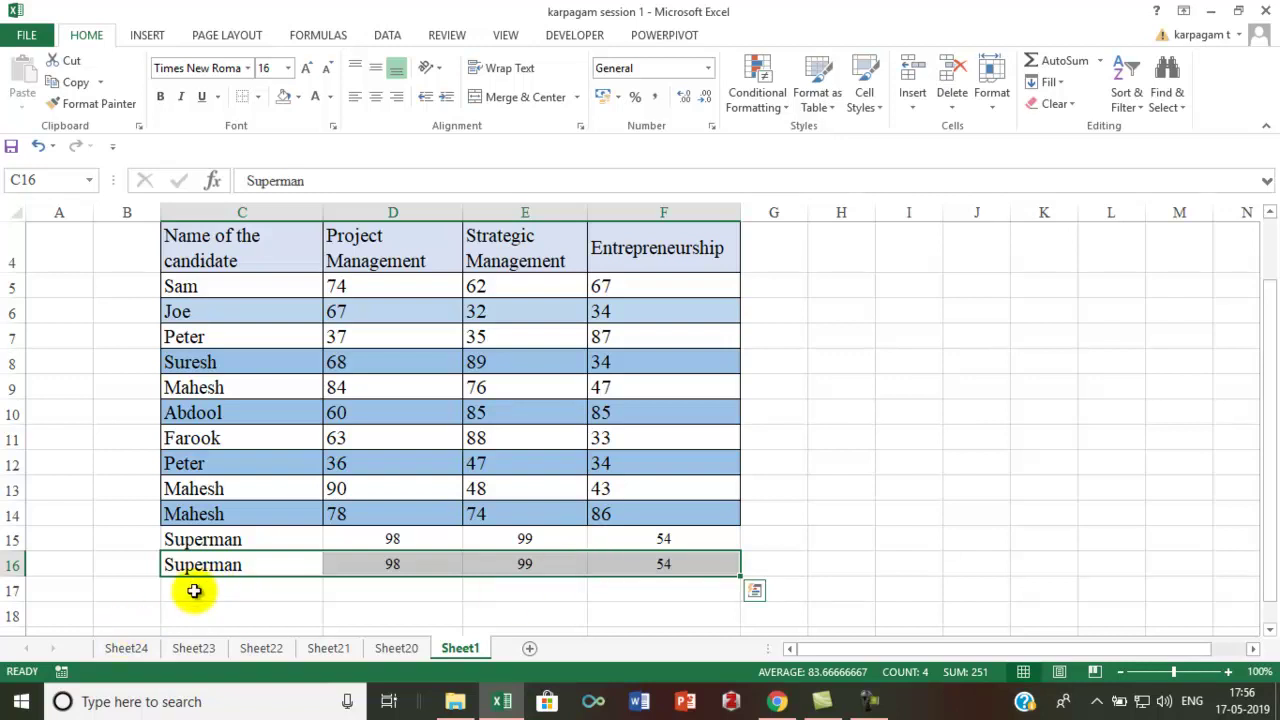
drag(194, 591, 610, 589)
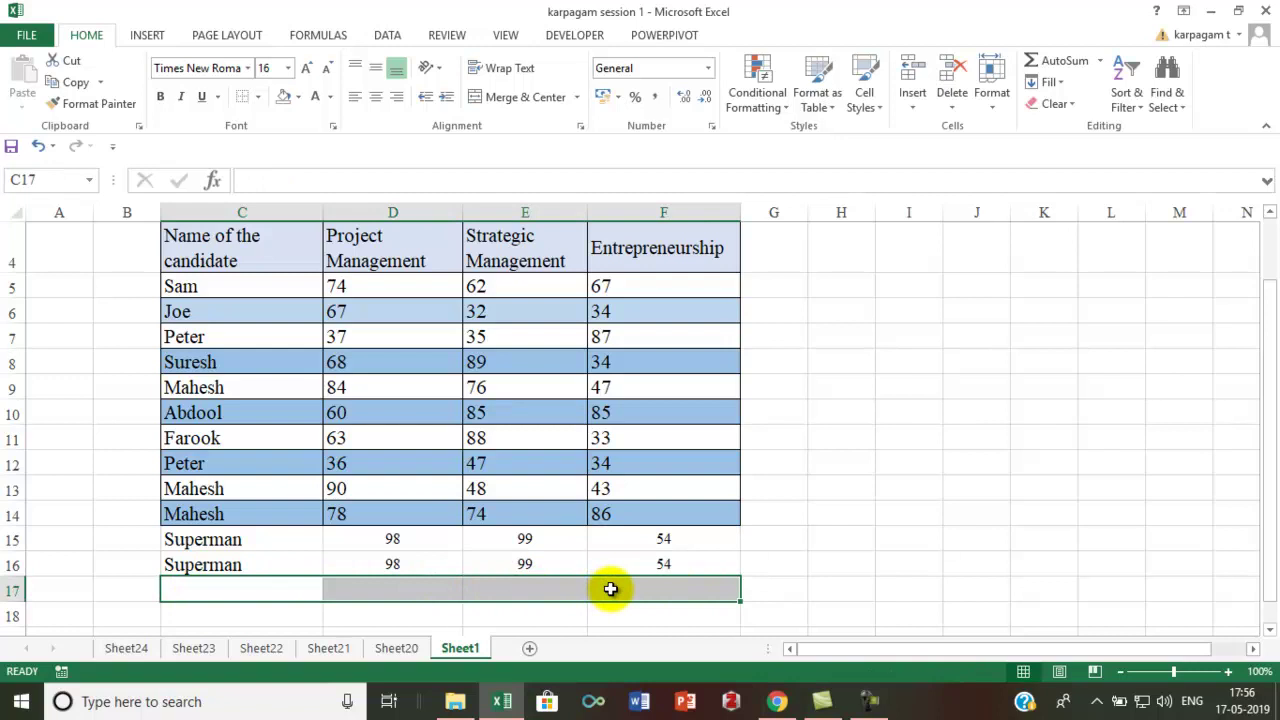
key(ctrl+d)
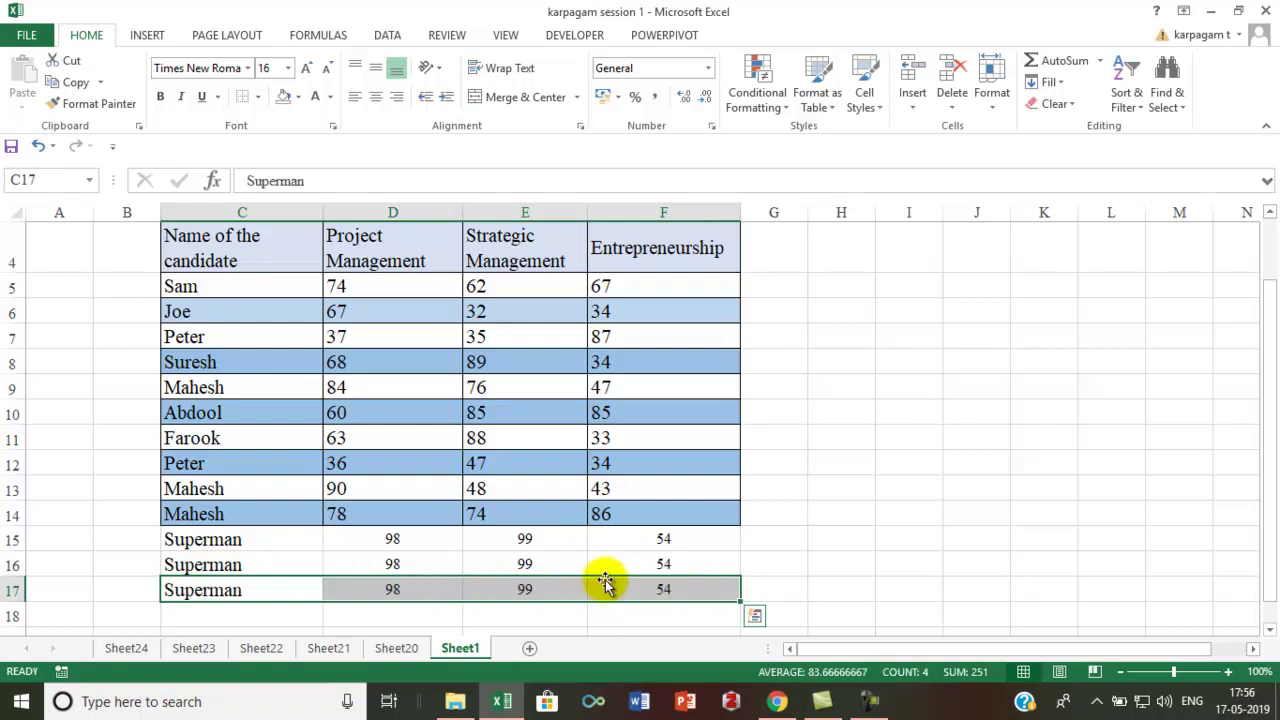
scroll(605, 578, down, 1)
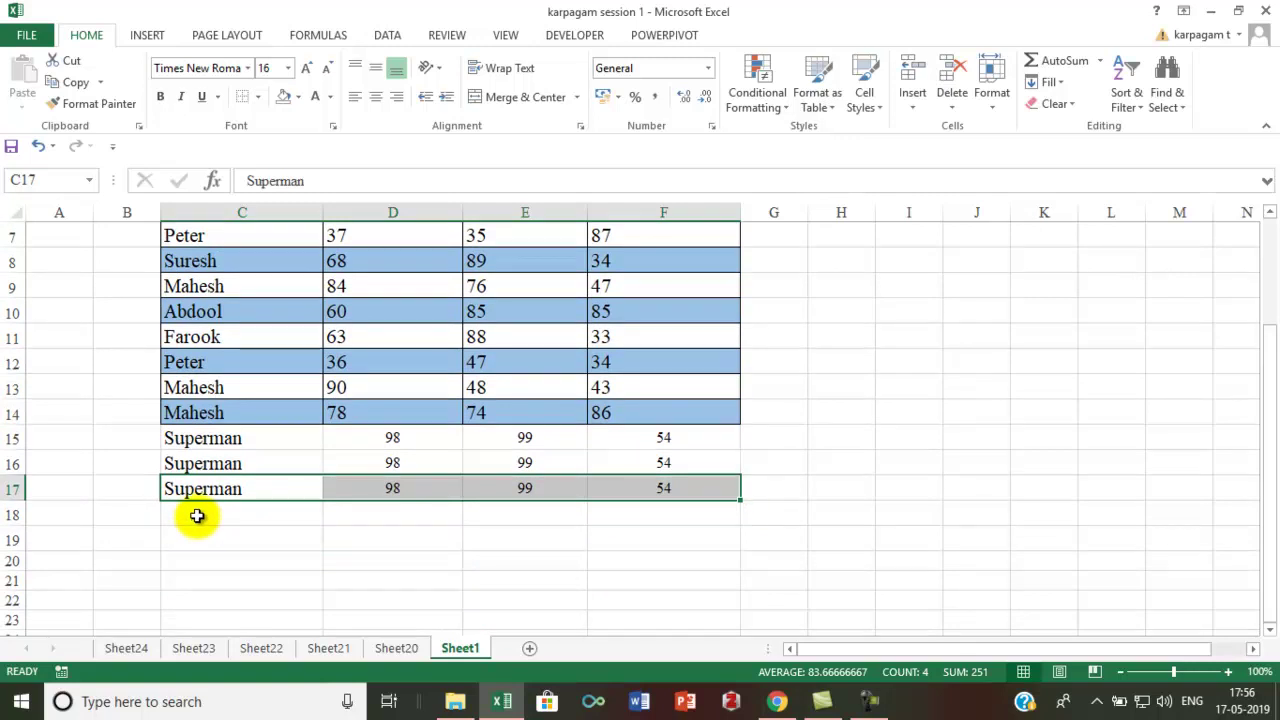
drag(197, 516, 603, 512)
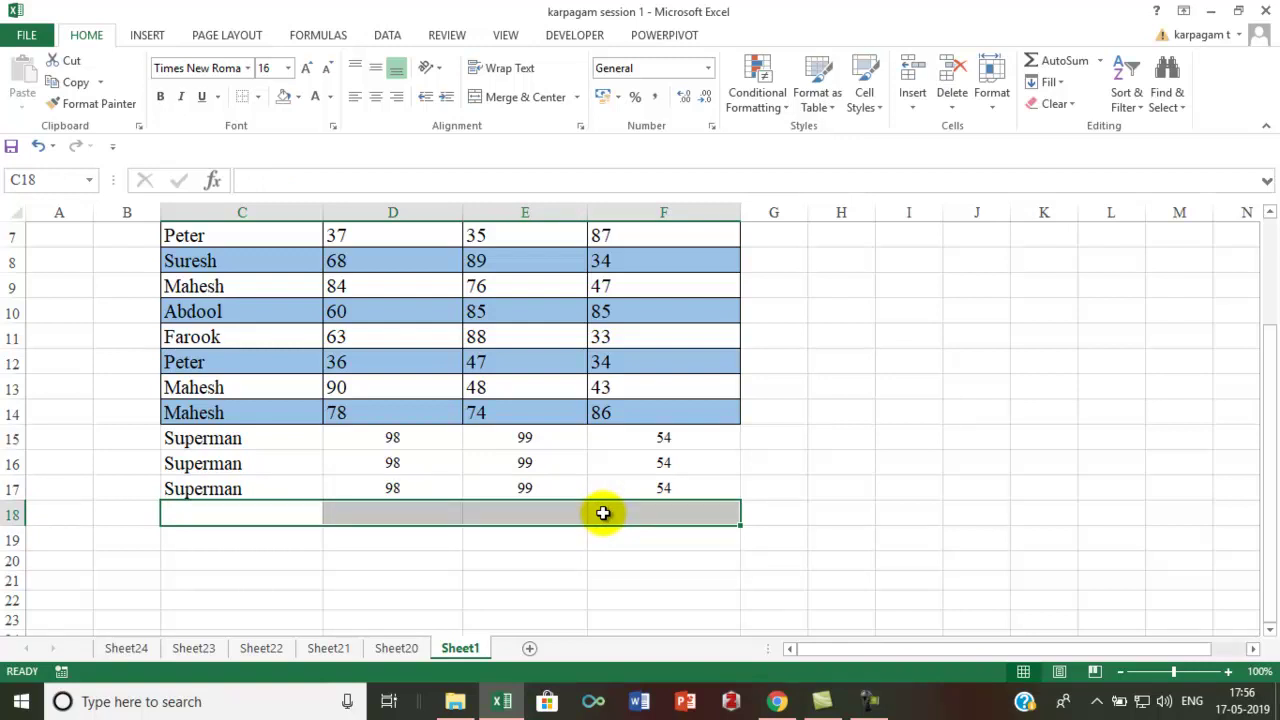
key(ctrl+d)
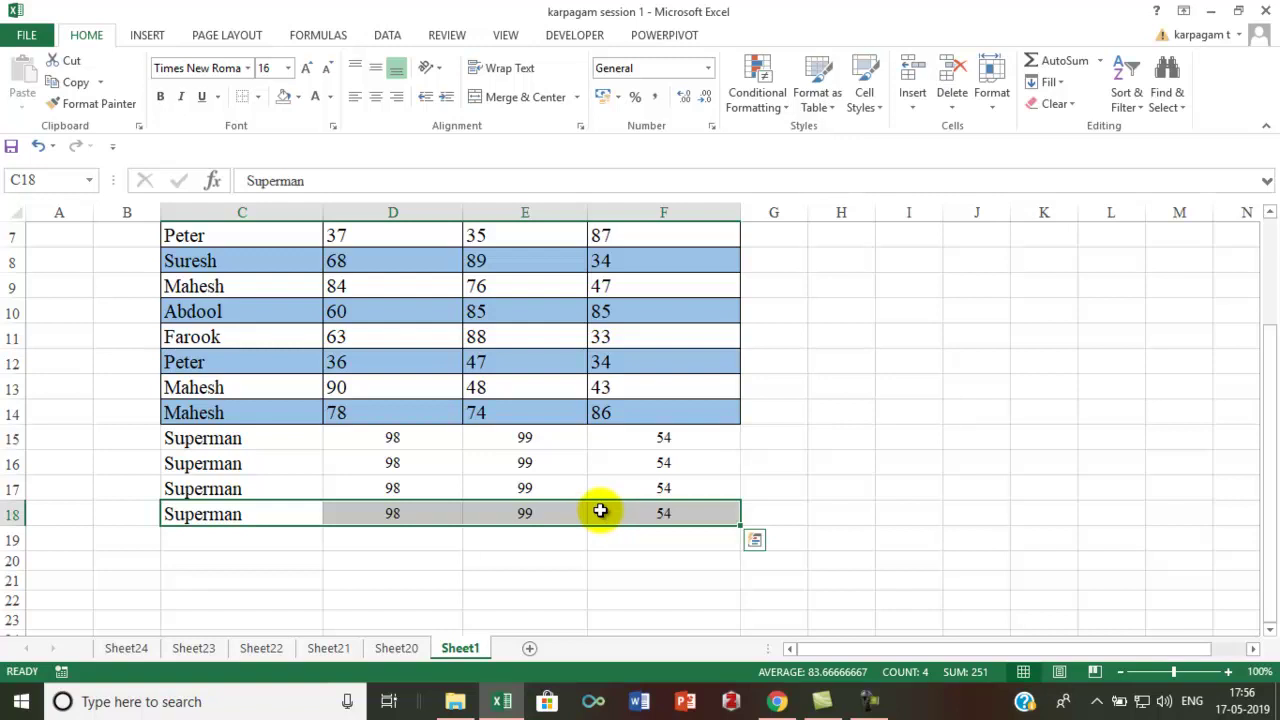
- Give cell I11 a dark green fill, then repeat it on I12 with F4
click(930, 335)
click(297, 97)
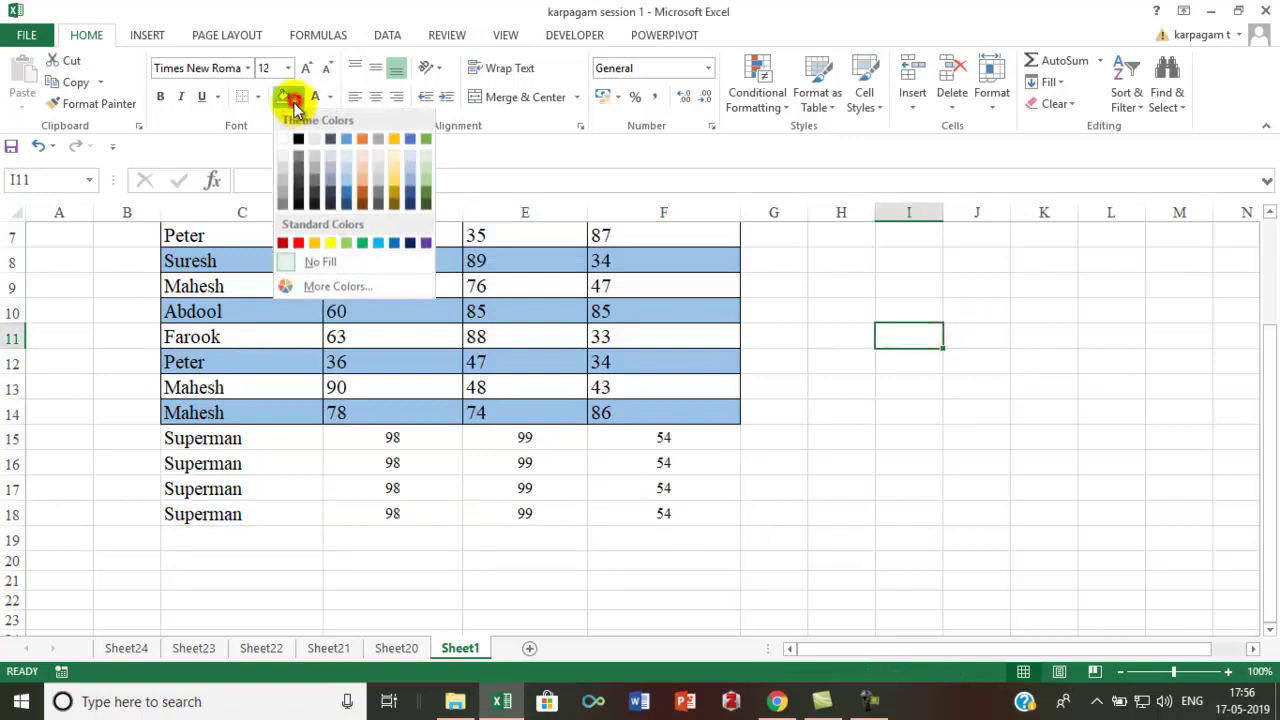
click(425, 189)
click(893, 363)
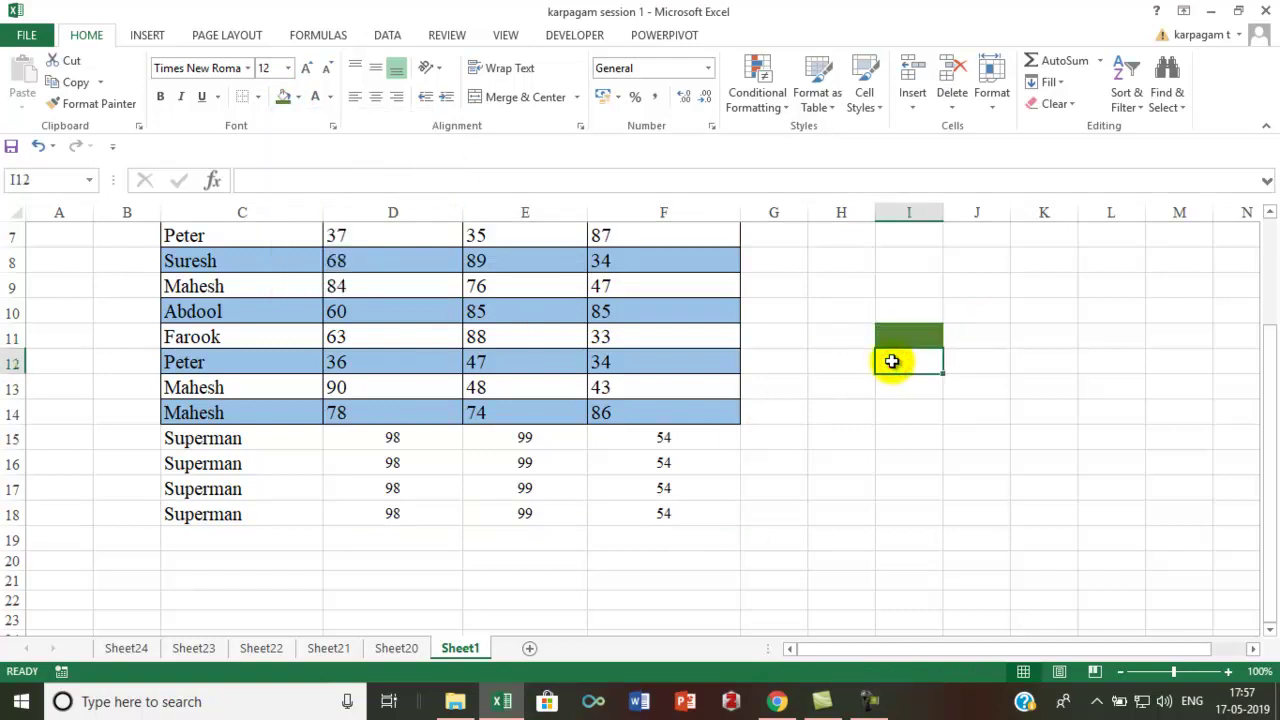
key(F4)
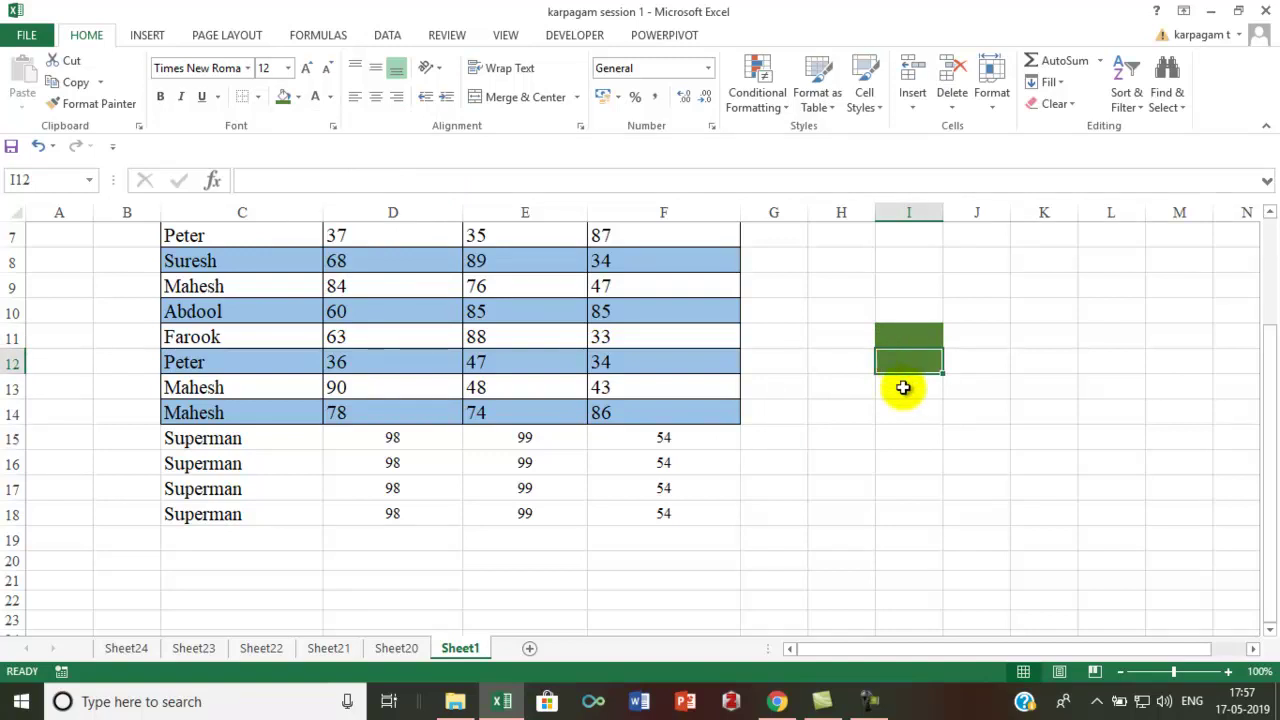
- Fill all of row 21 with the same green
click(10, 580)
click(283, 97)
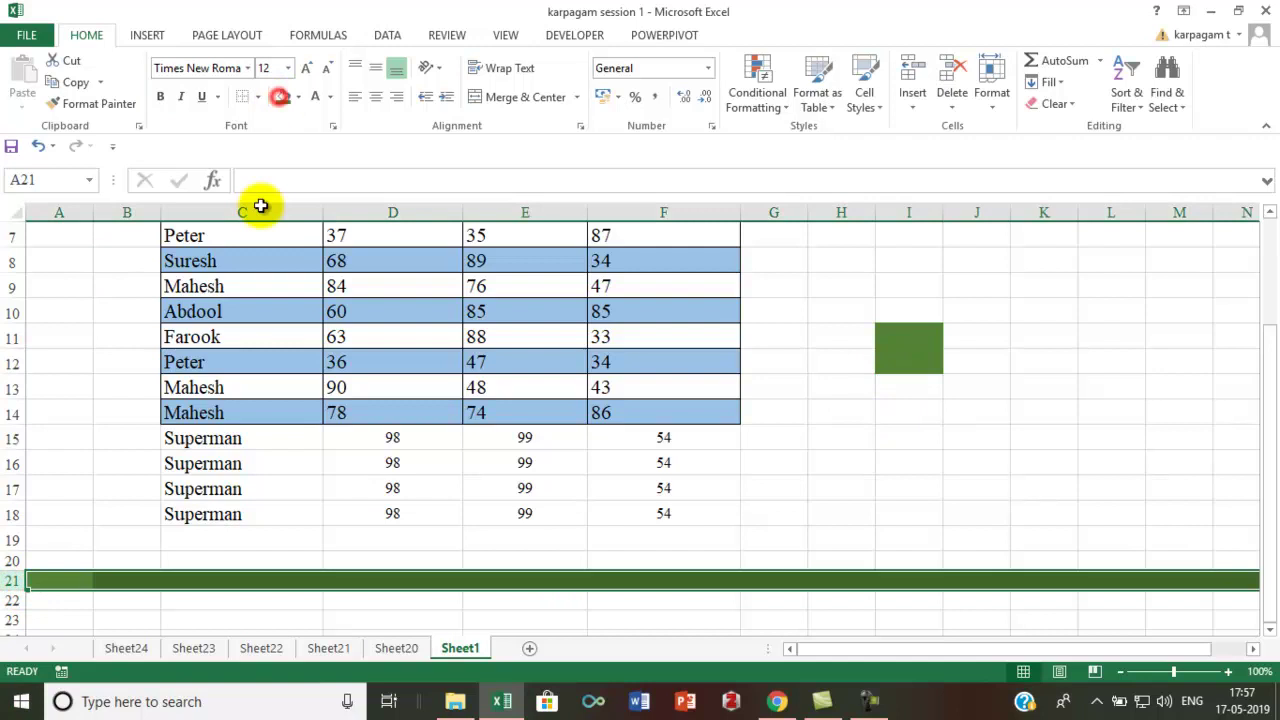
scroll(14, 600, down, 1)
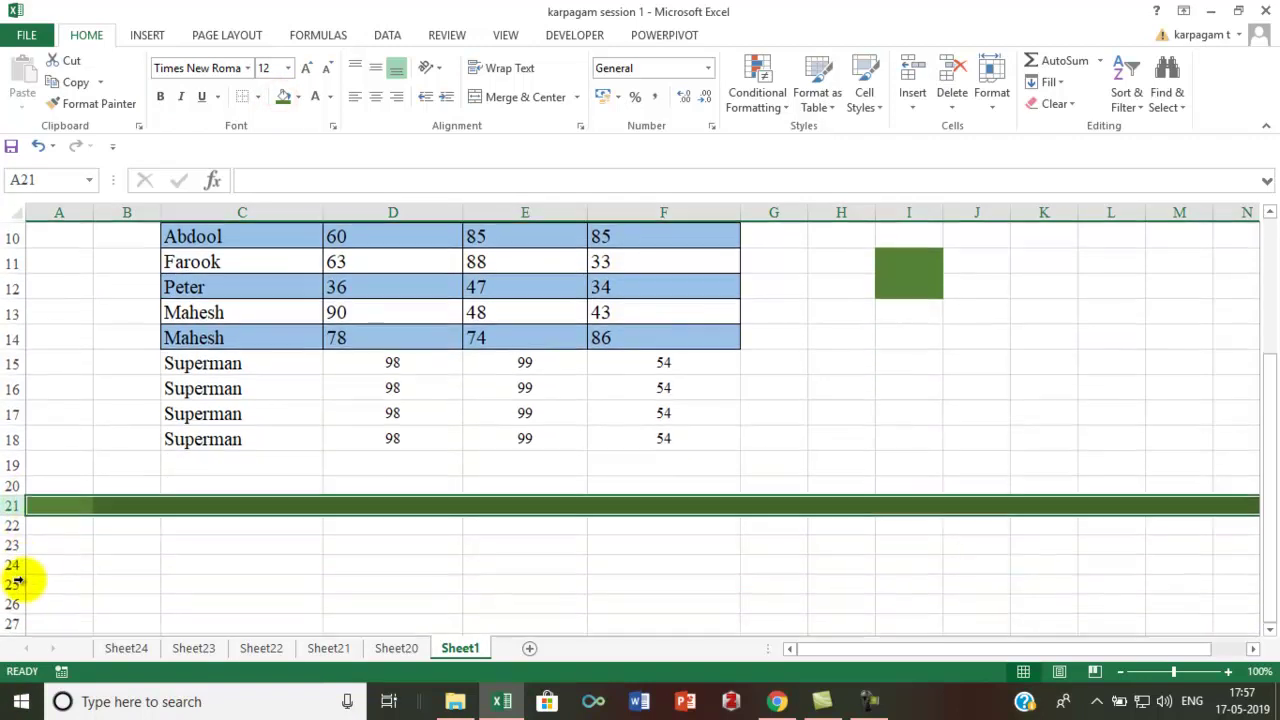
click(10, 506)
click(18, 553)
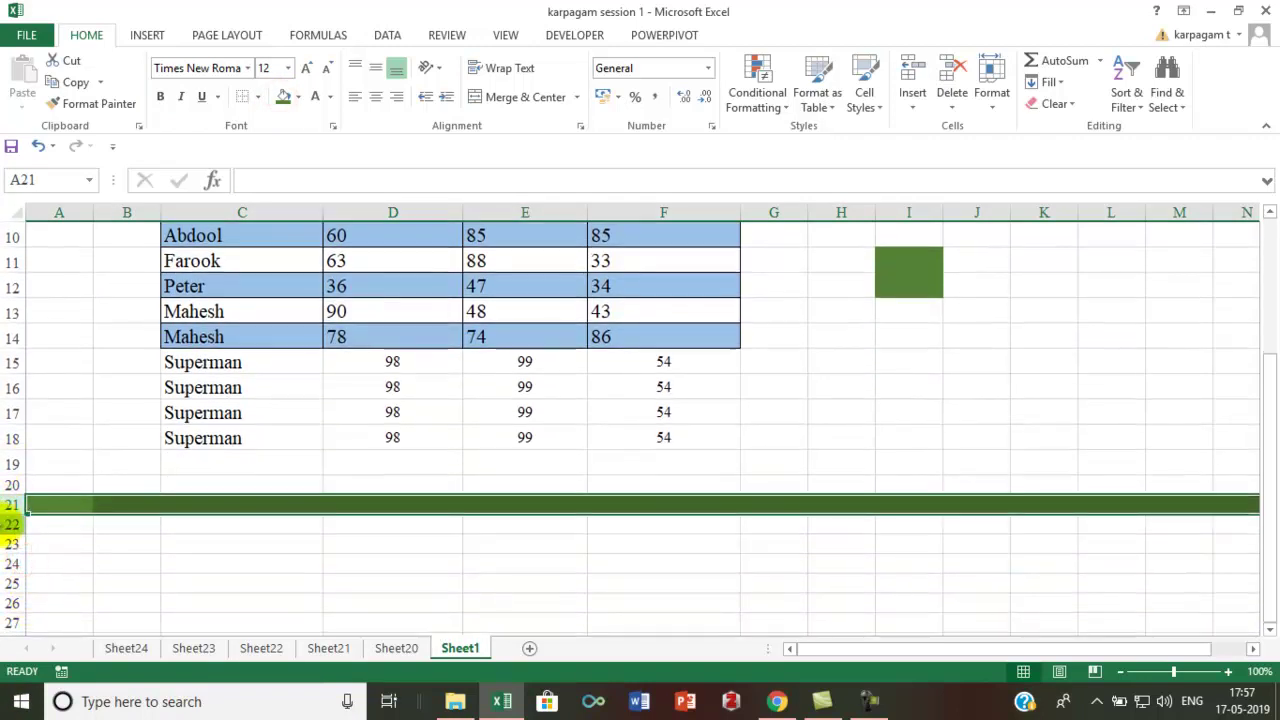
- Insert a blank row above the green row so it shifts to row 22
right_click(10, 518)
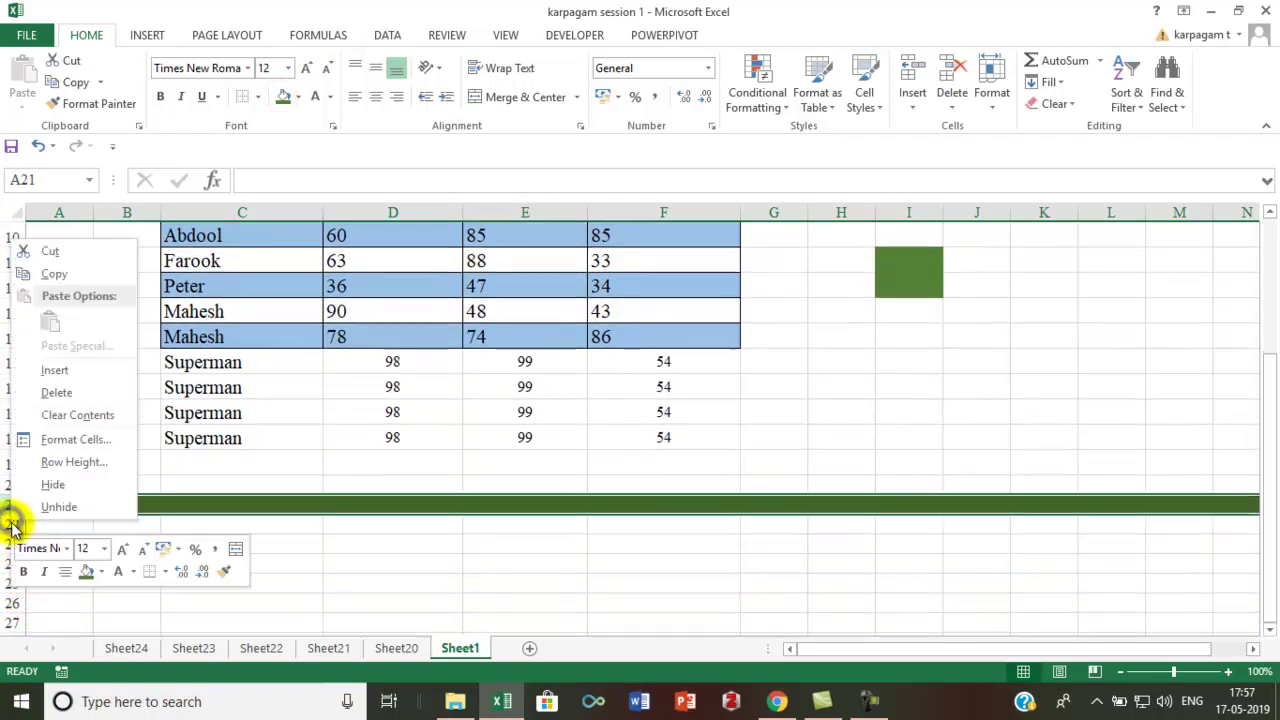
click(72, 368)
click(66, 566)
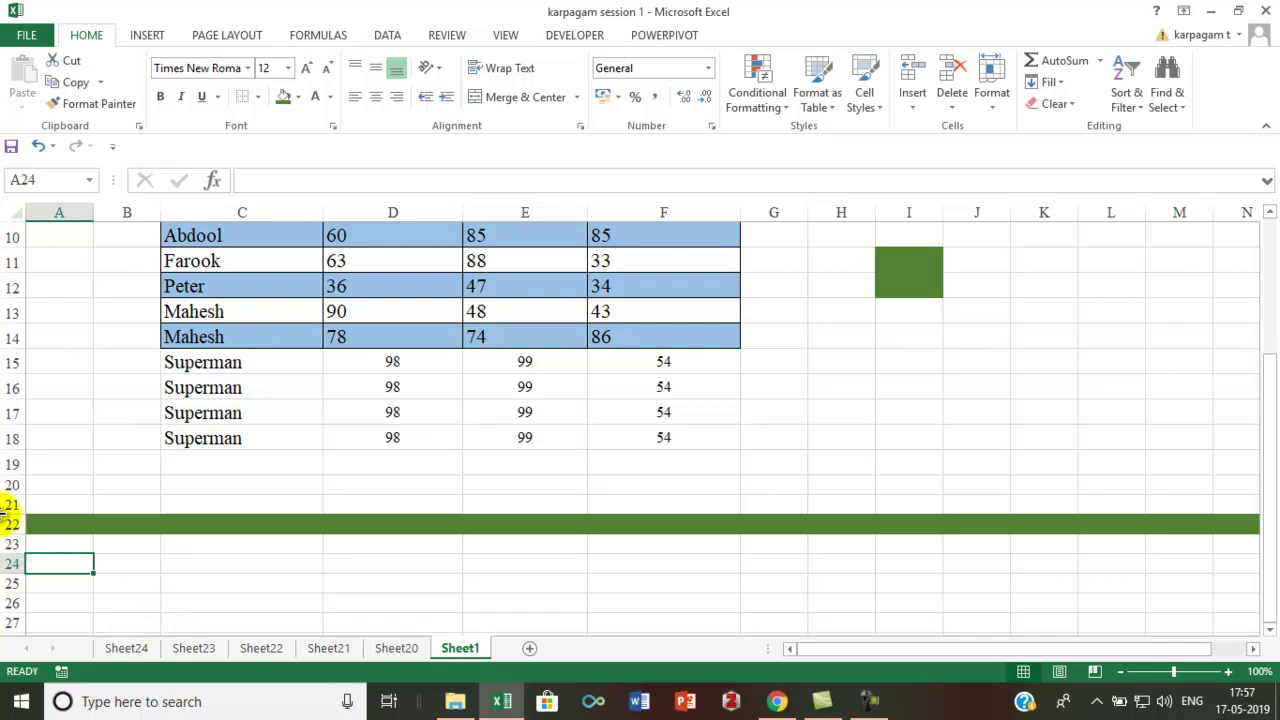
click(15, 566)
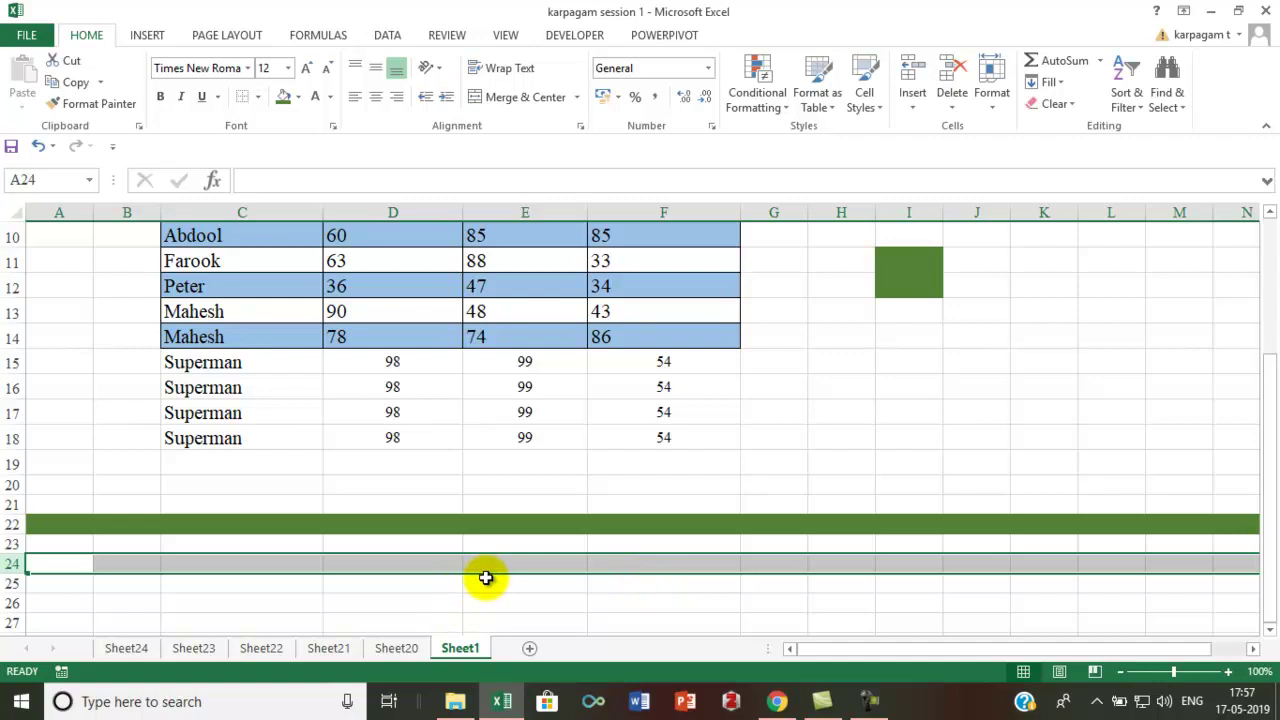
- Clear the Superman entries in C15:F18 and delete the green row 22
drag(257, 368, 654, 437)
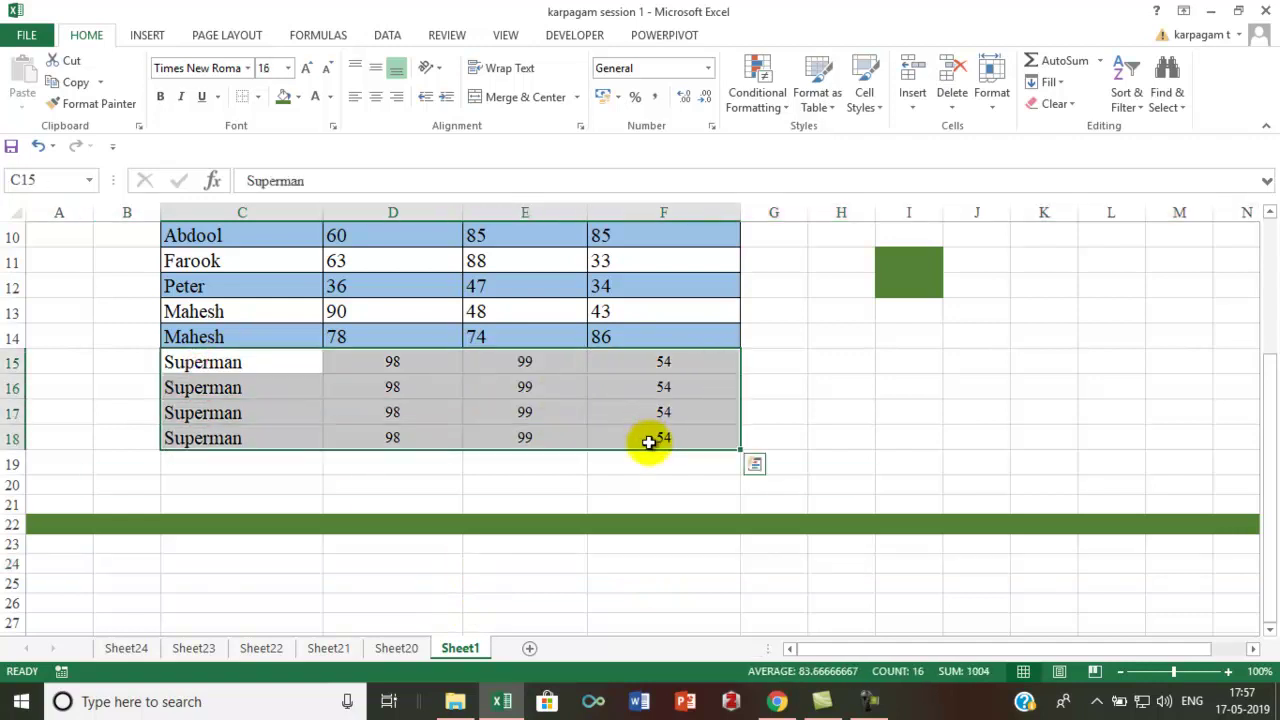
key(Delete)
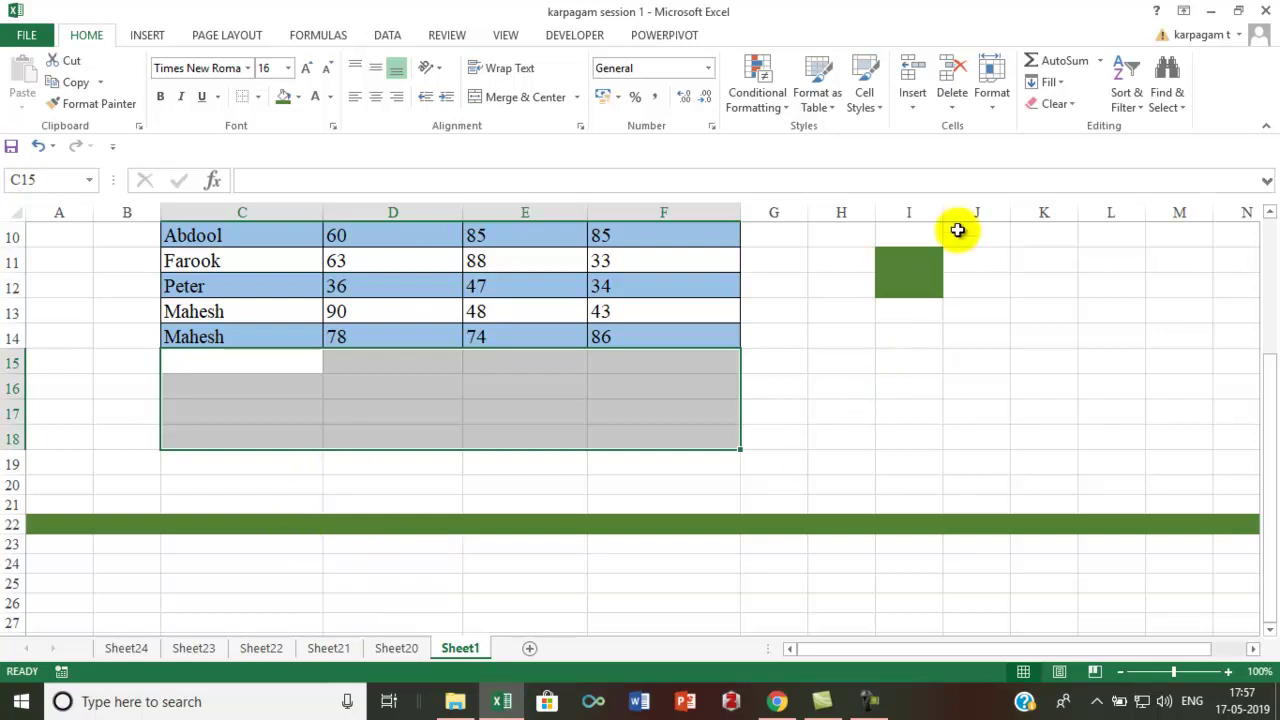
right_click(12, 523)
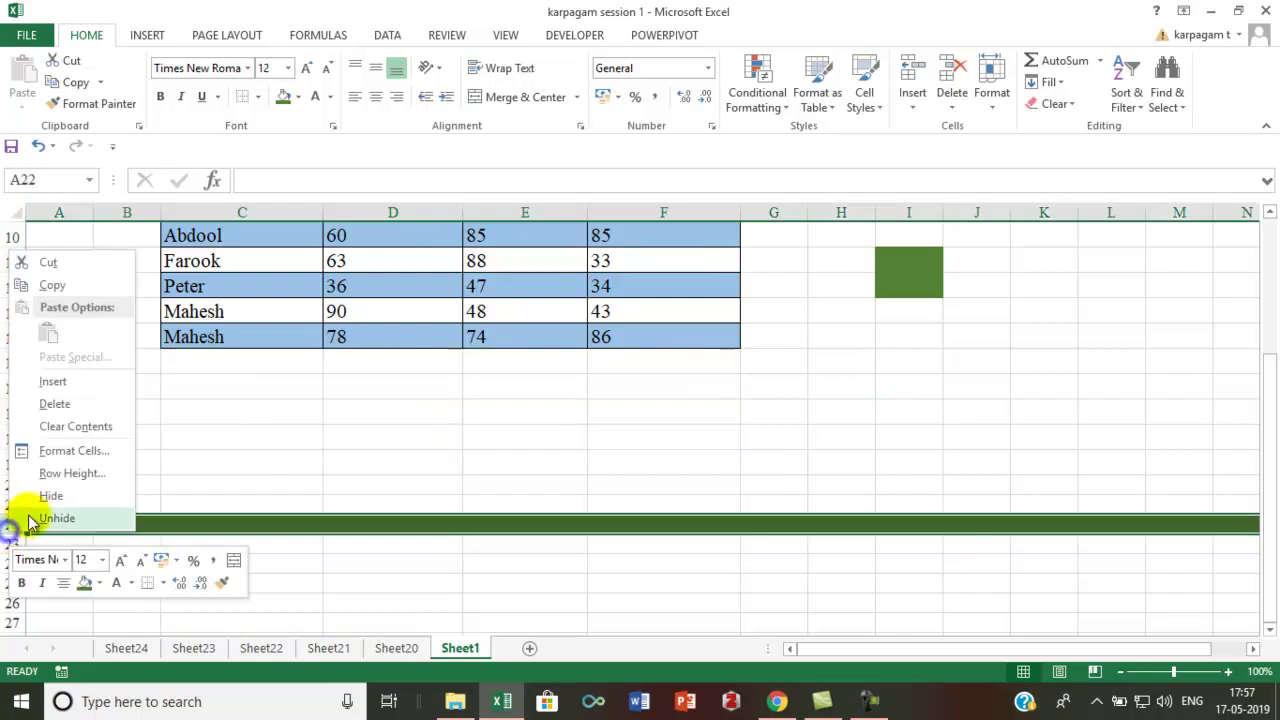
click(68, 403)
- Set cells I11:I12 back to No Fill
drag(908, 258, 906, 282)
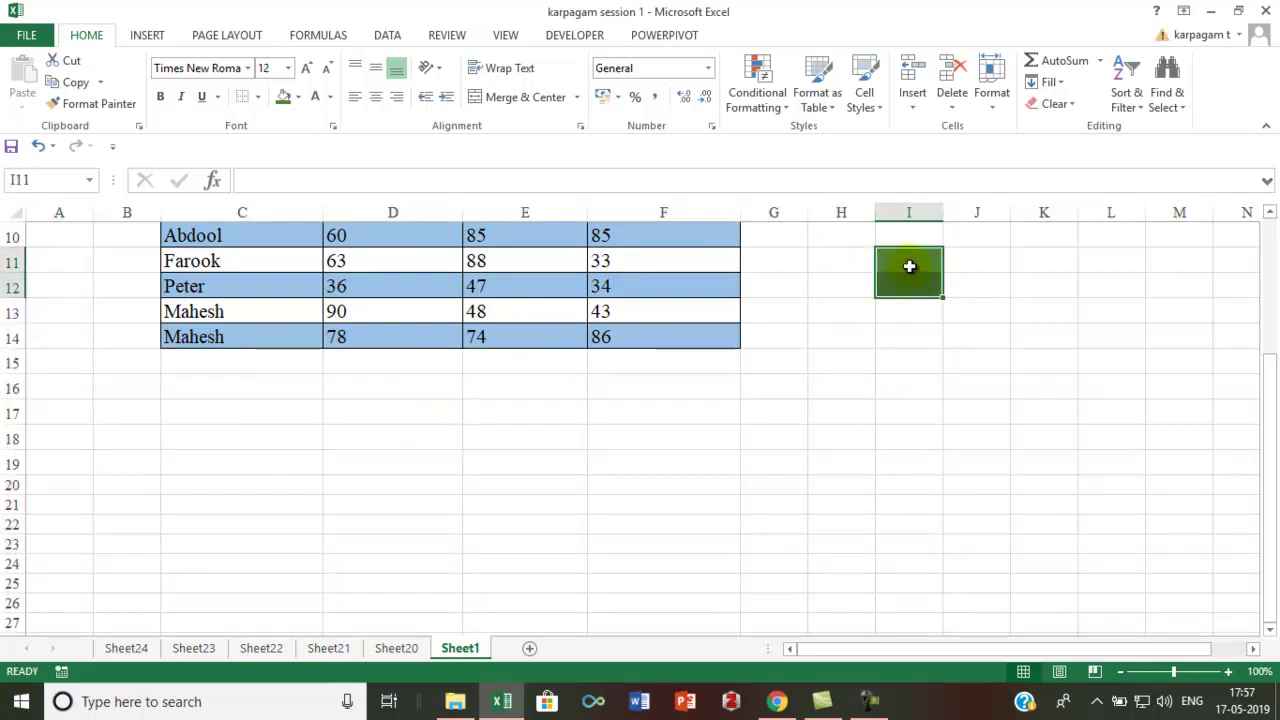
click(303, 103)
click(292, 136)
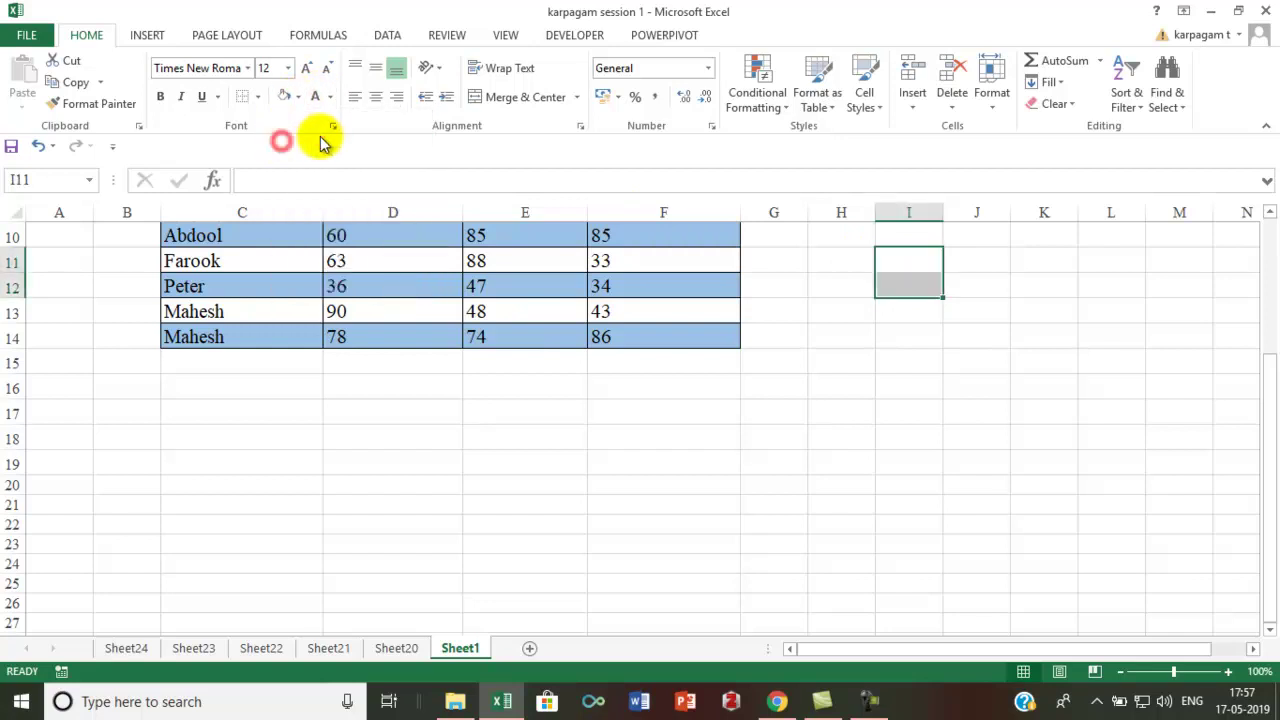
click(297, 97)
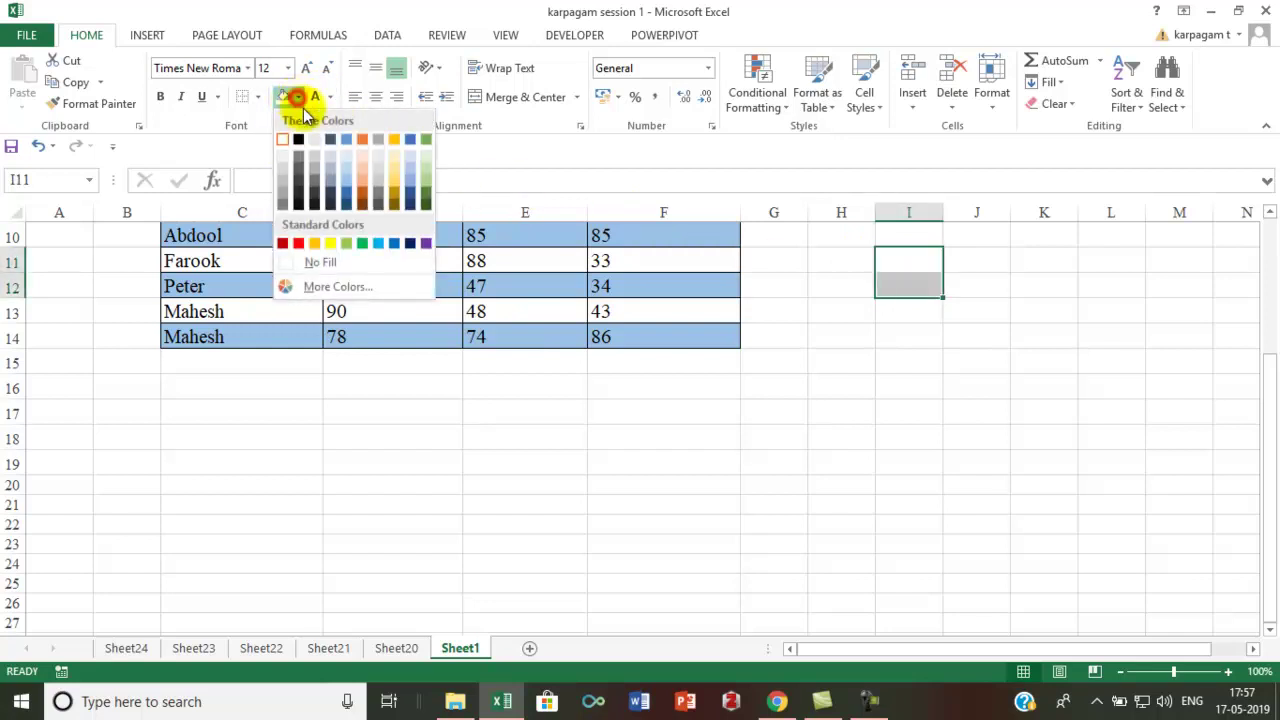
click(329, 260)
click(615, 478)
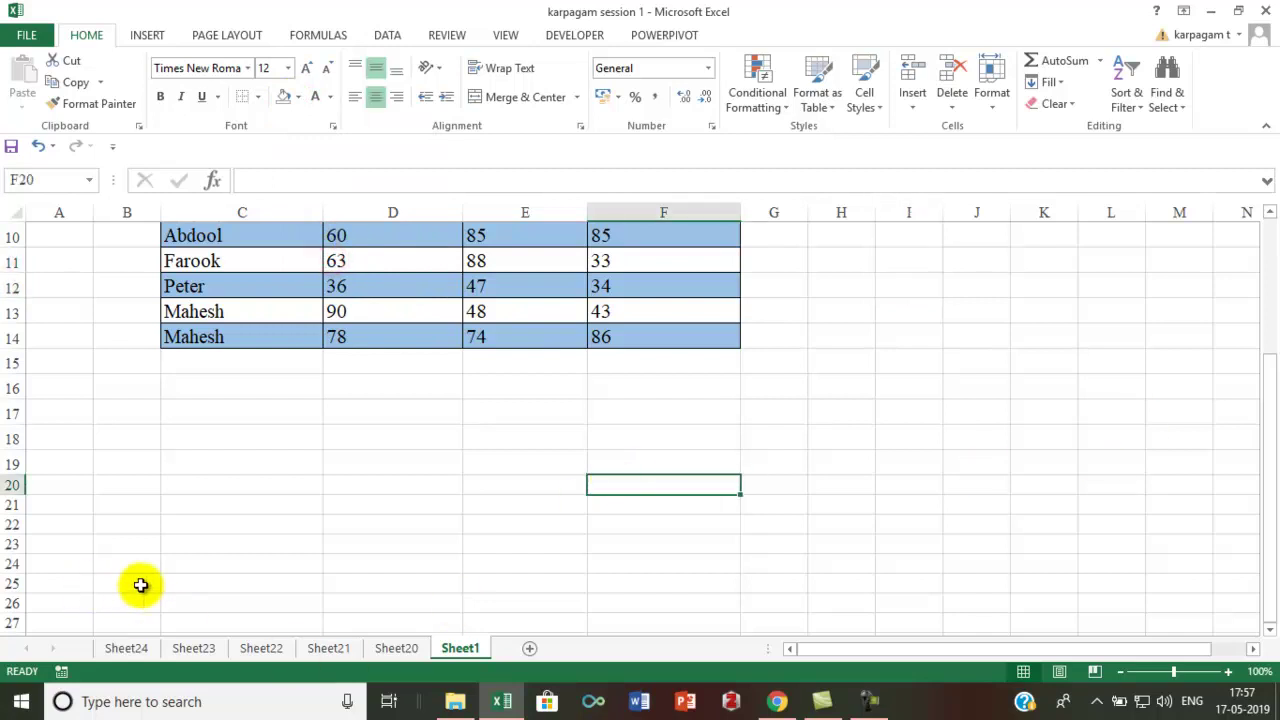
- Fill Mahesh's row 9 dark orange, then hide the row with Ctrl+9
scroll(337, 607, up, 1)
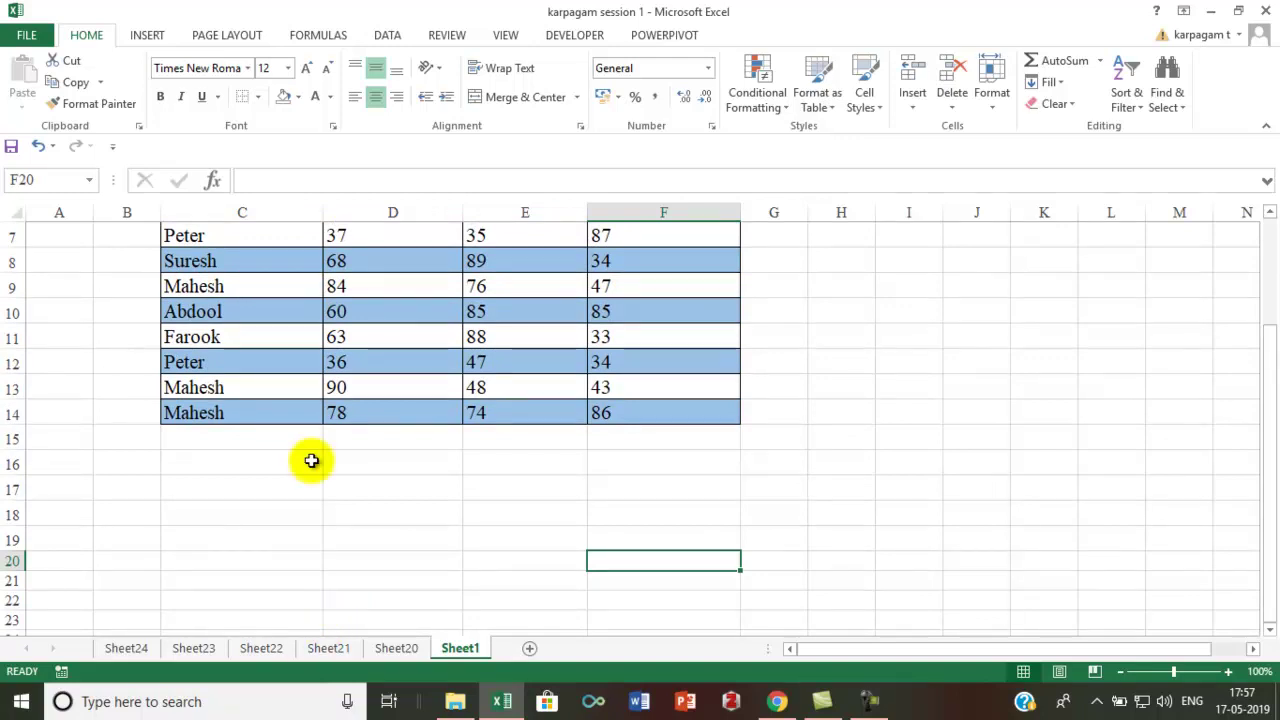
scroll(309, 462, up, 1)
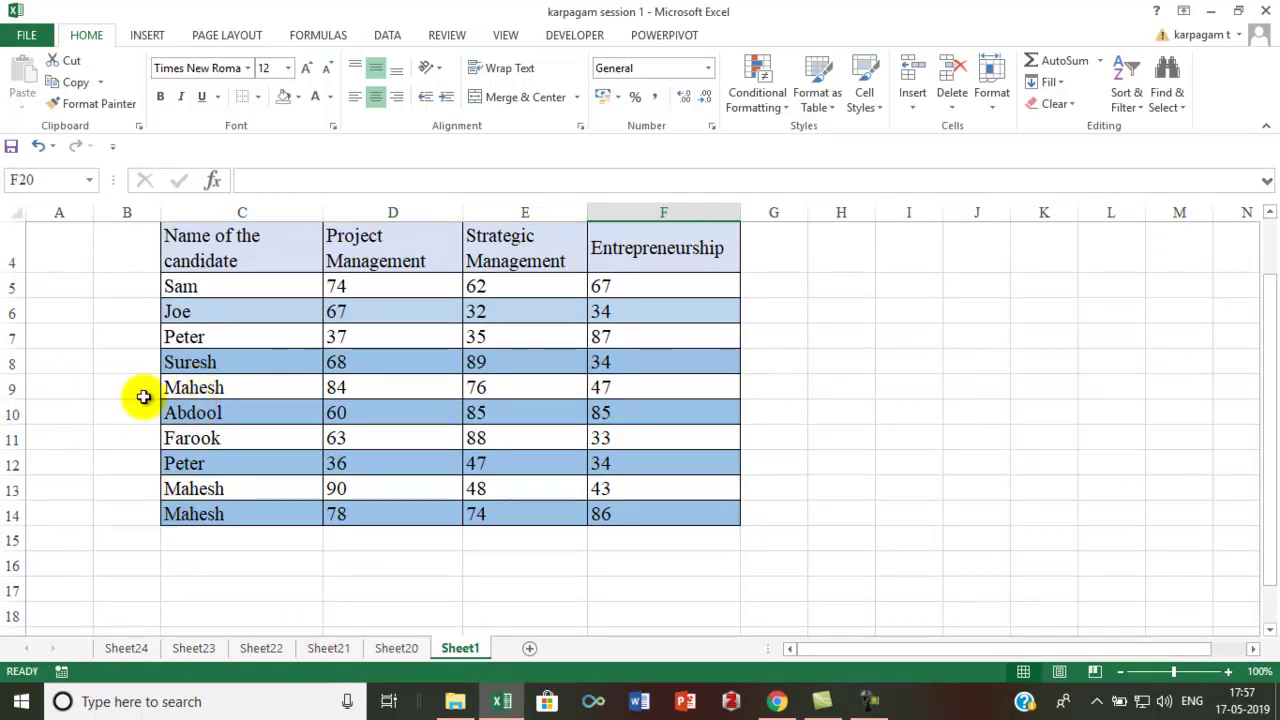
click(8, 387)
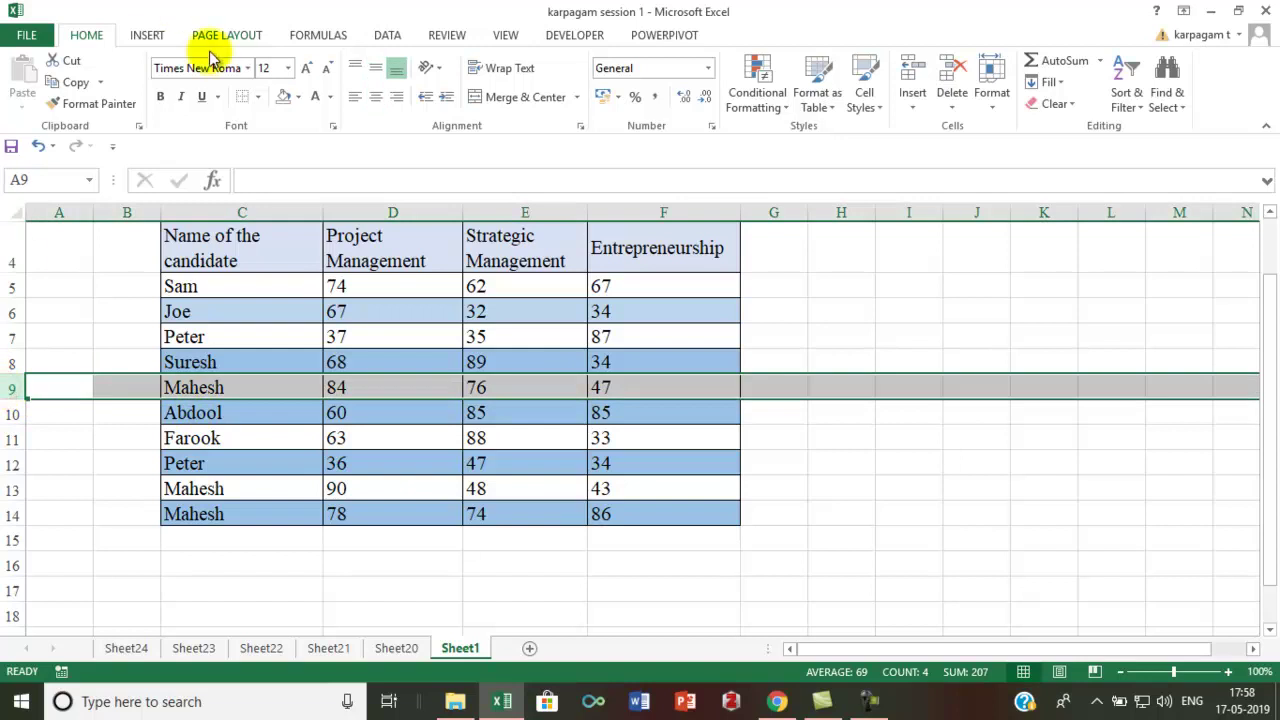
click(297, 97)
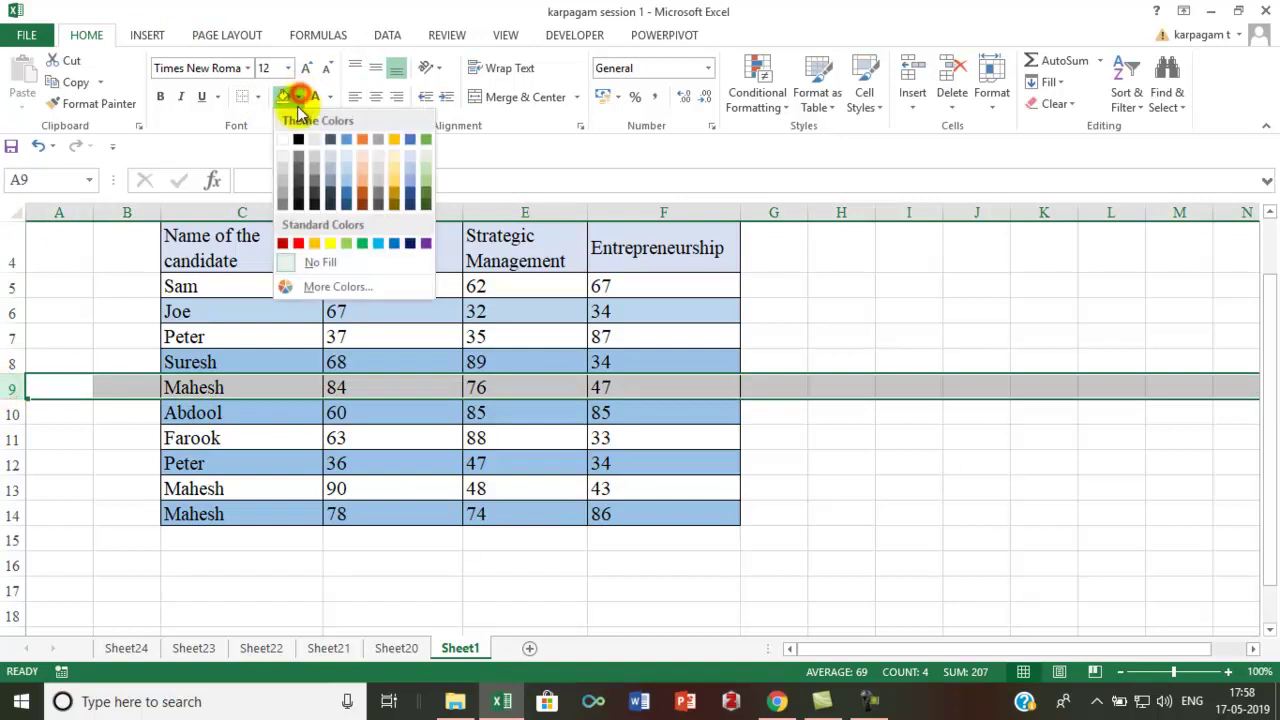
click(364, 192)
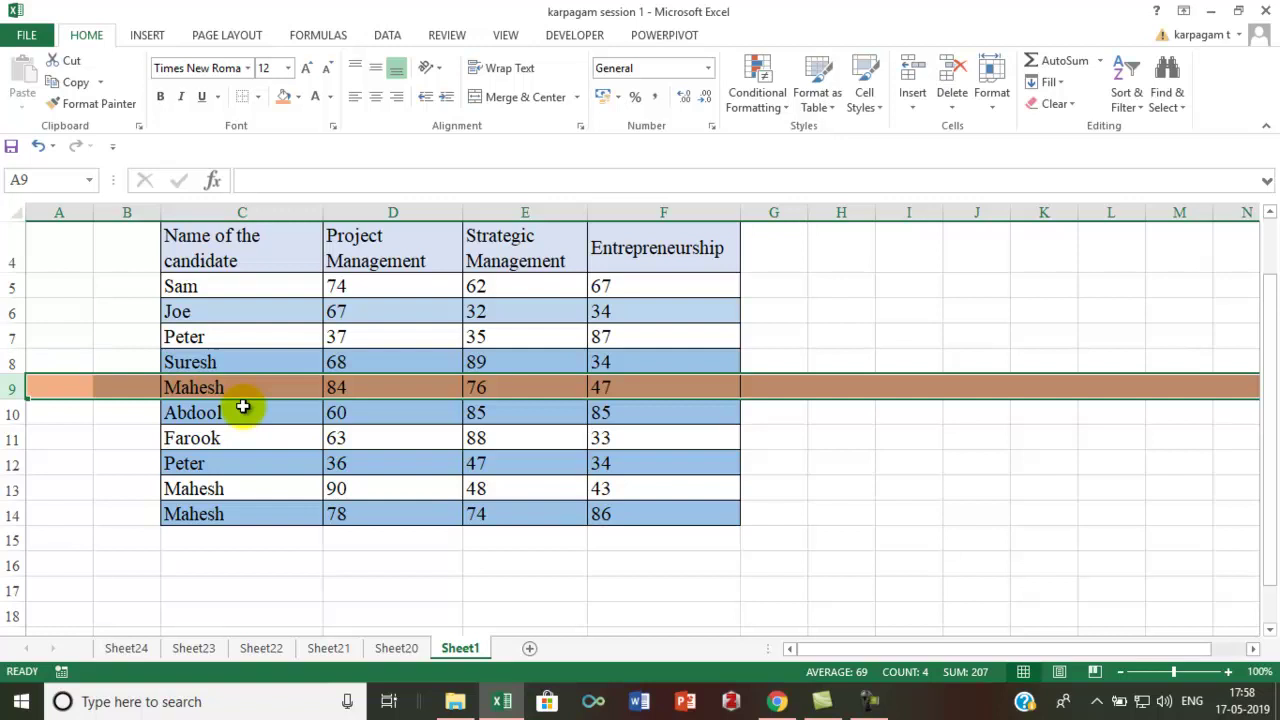
key(ctrl+9)
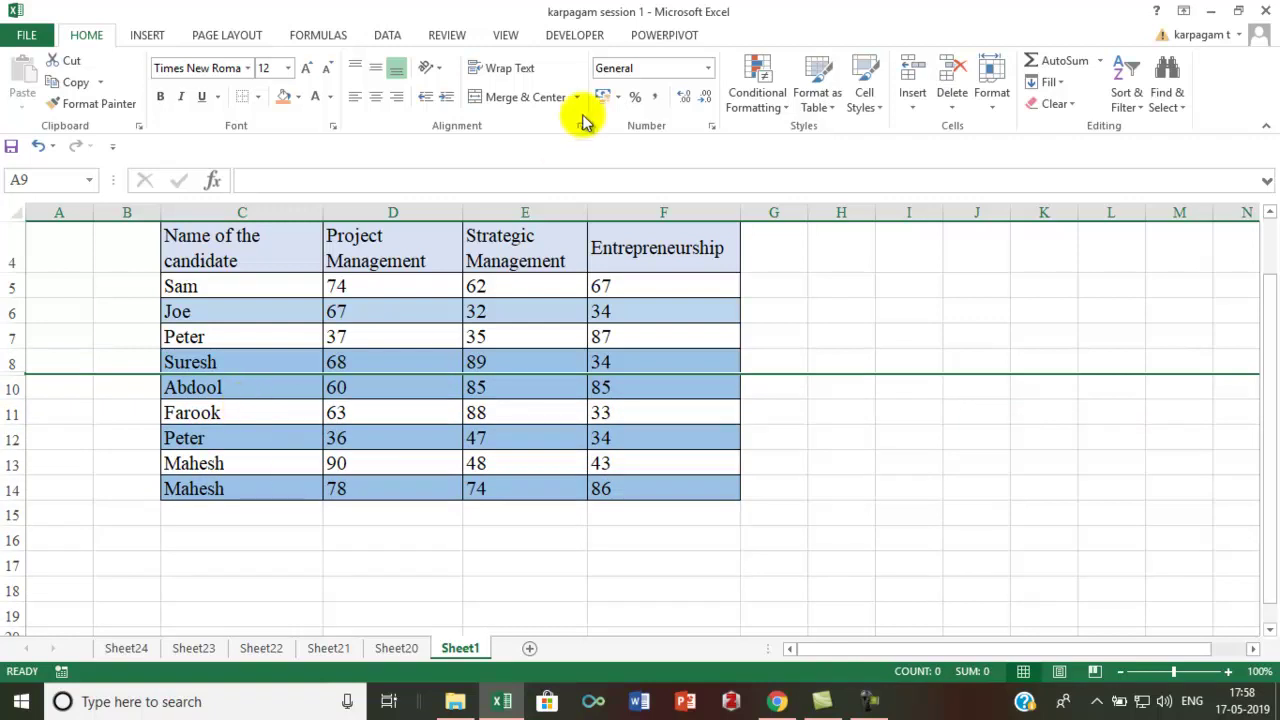
- Fill Strategic Management column E grey, then hide it with Ctrl+0
click(509, 200)
click(298, 97)
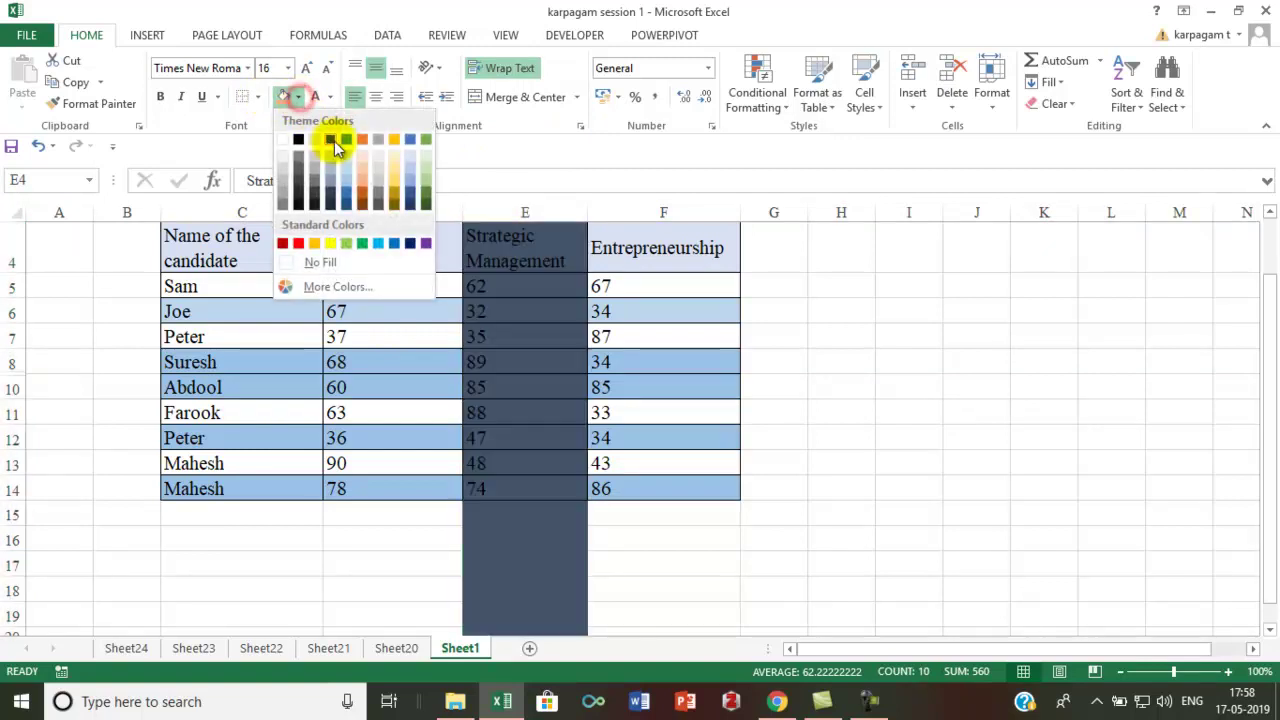
click(314, 163)
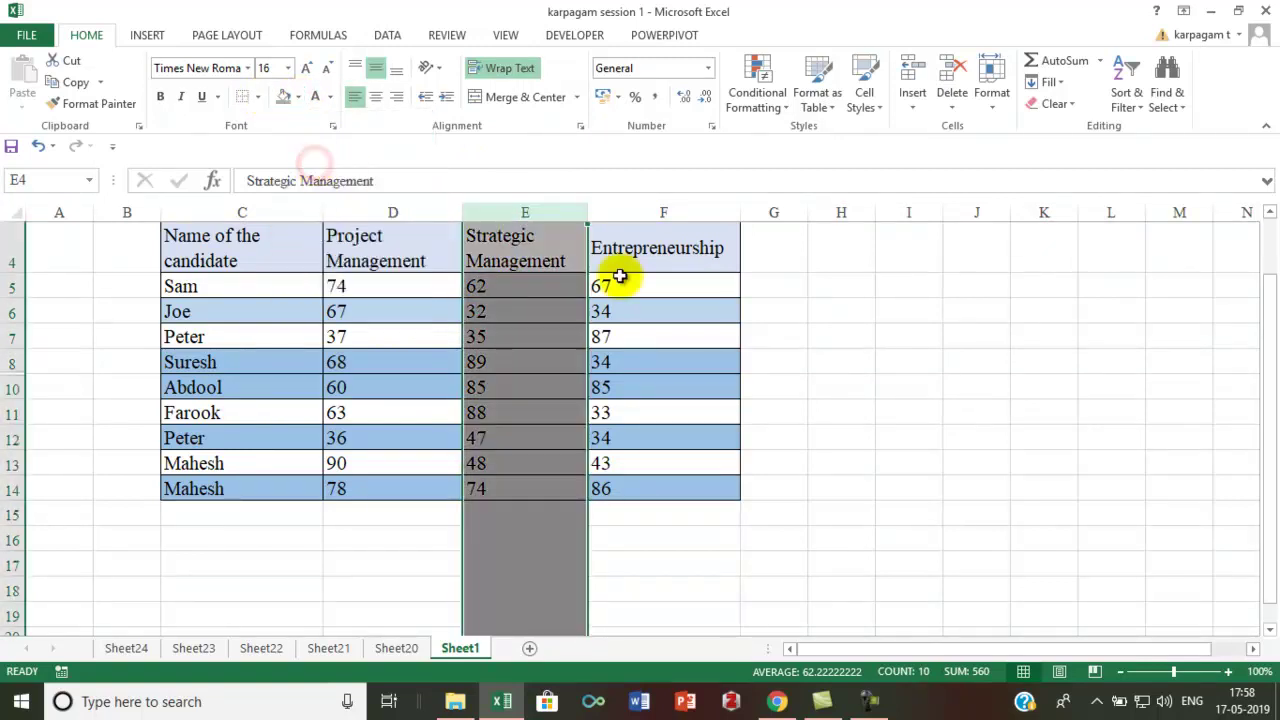
key(ctrl+0)
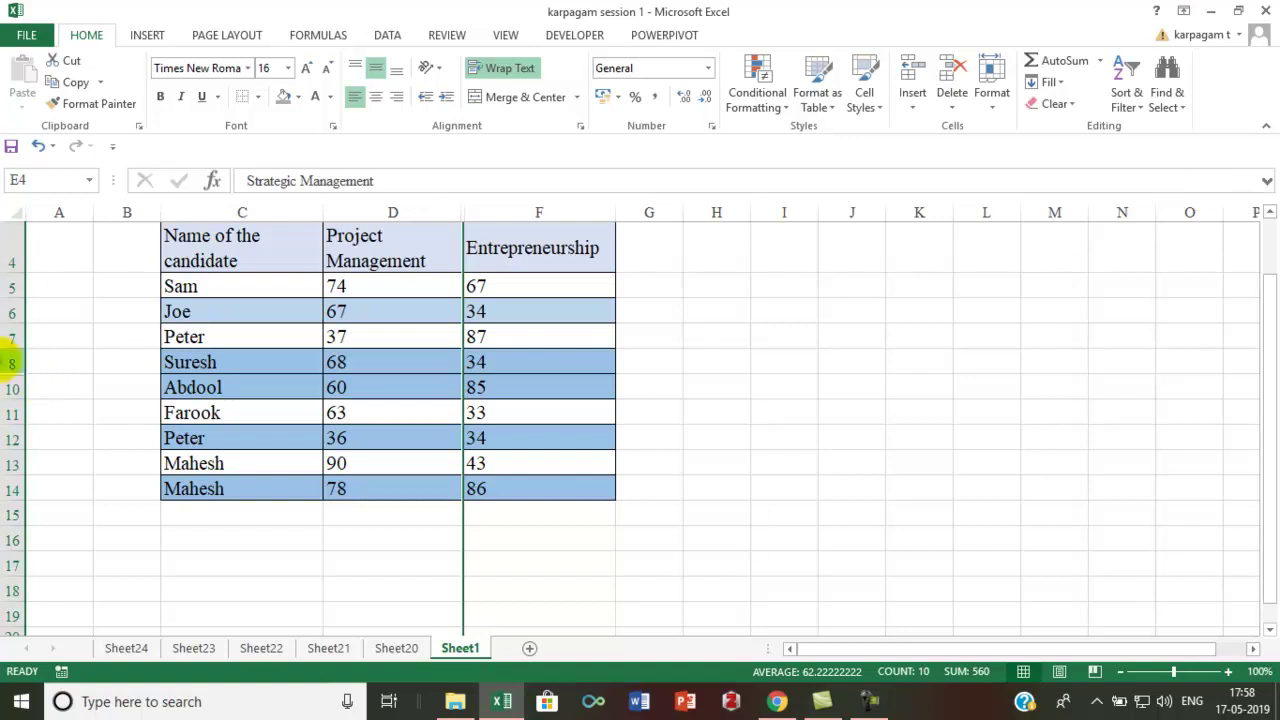
- Select rows 8 to 10 and unhide Mahesh's orange row 9 between them
click(12, 366)
drag(12, 366, 14, 388)
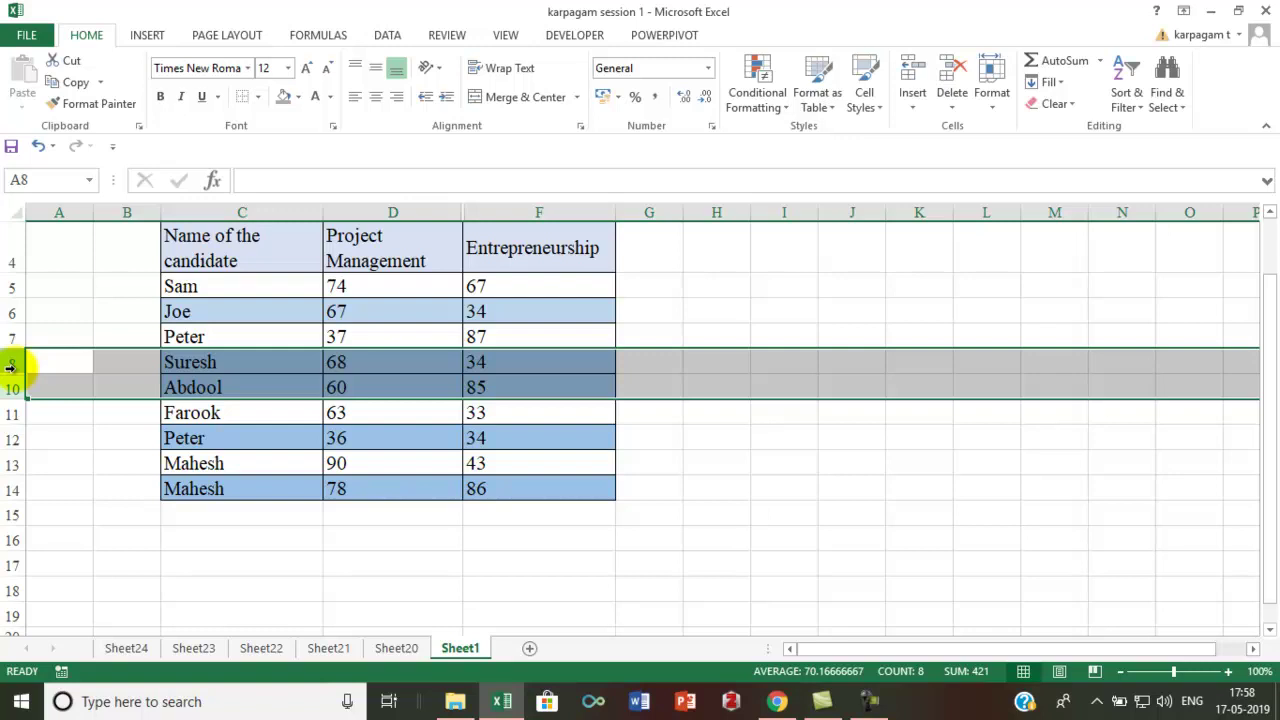
double_click(10, 370)
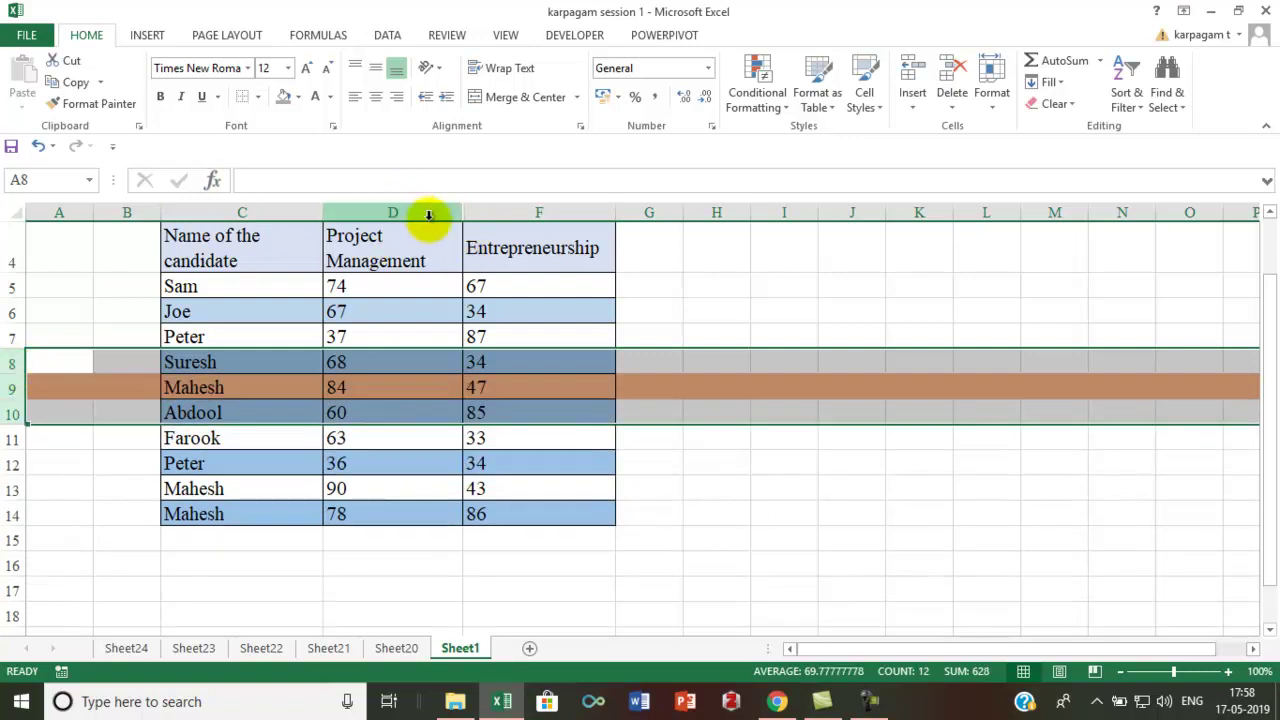
- Select columns D to F, unhide column E, then undo so it is hidden again
drag(429, 211, 476, 213)
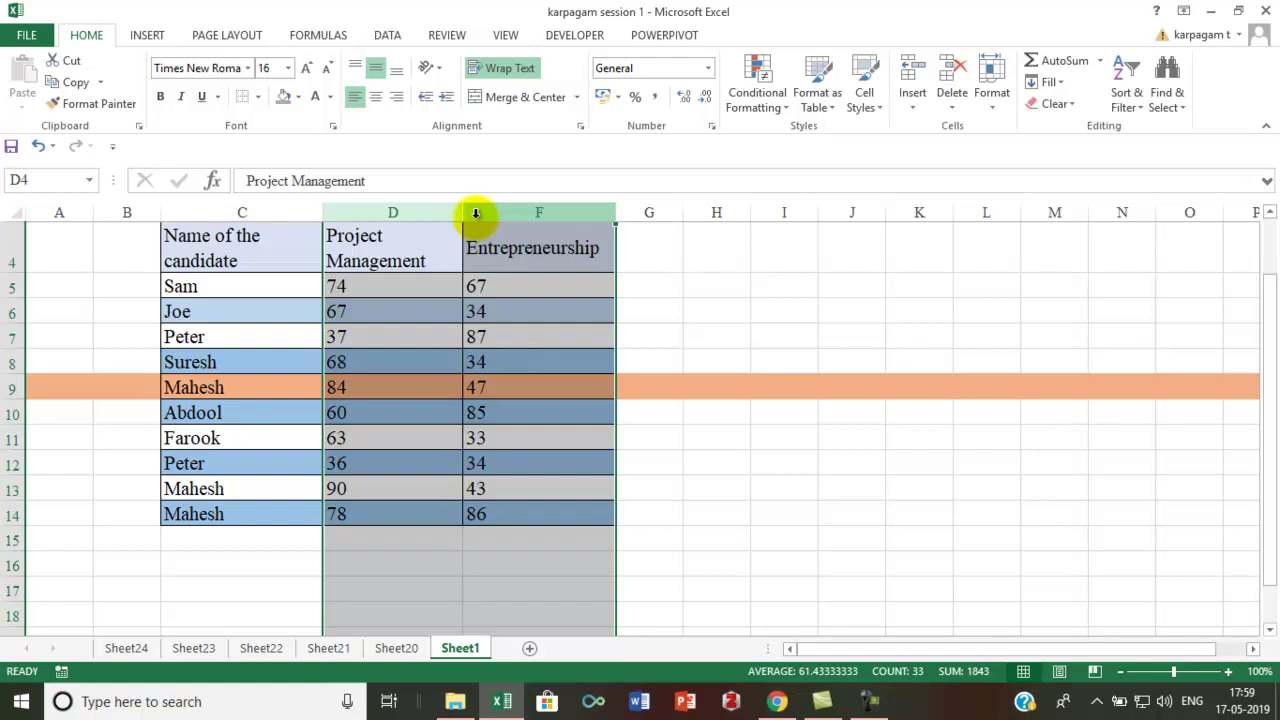
key(alt)
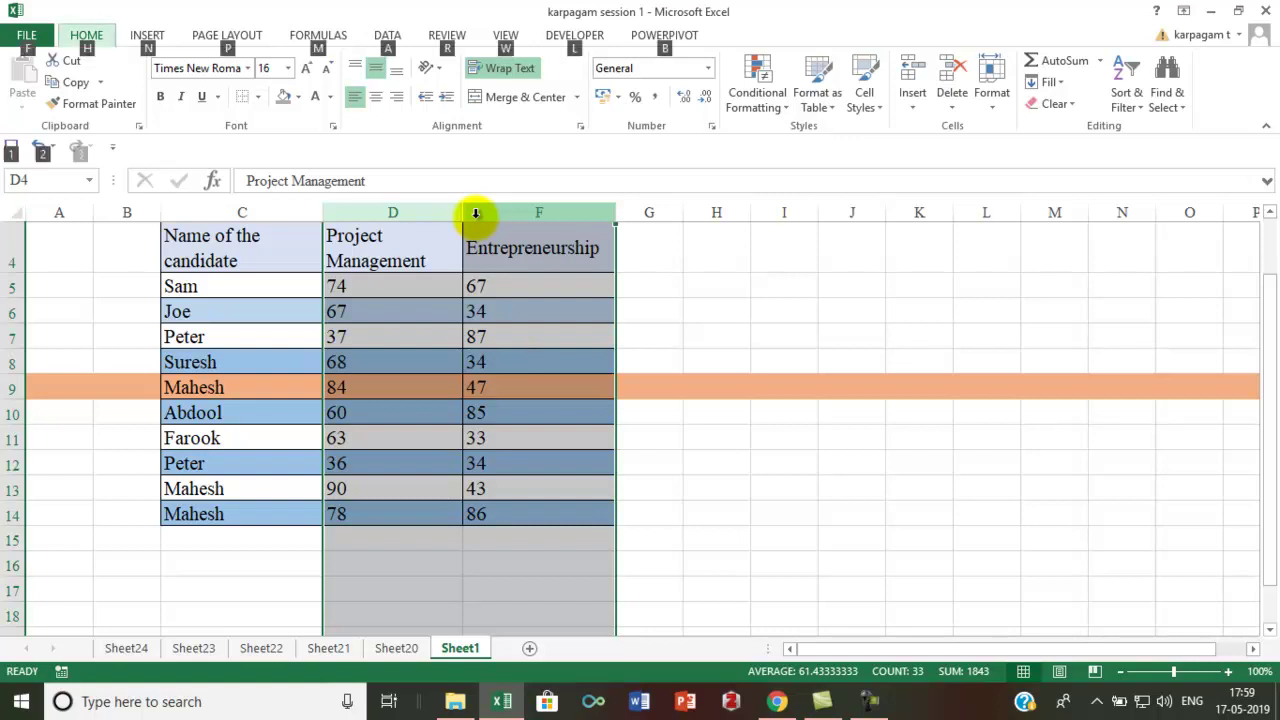
key(o)
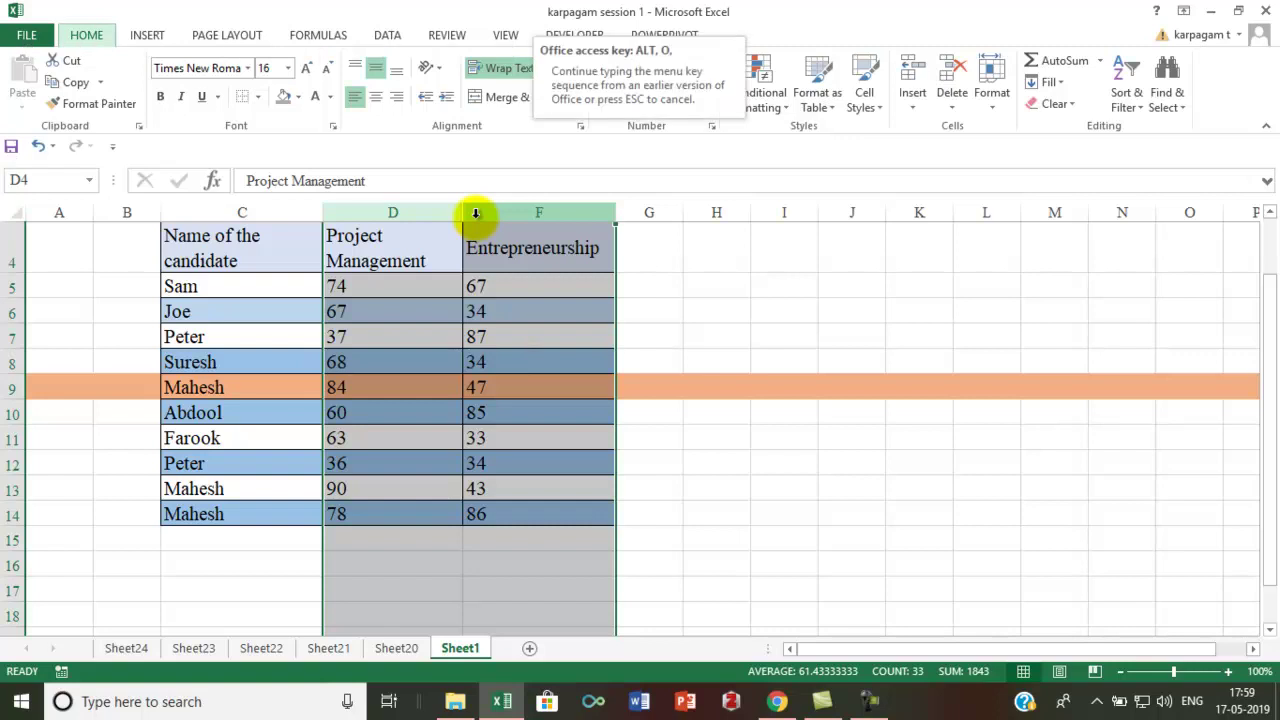
key(u)
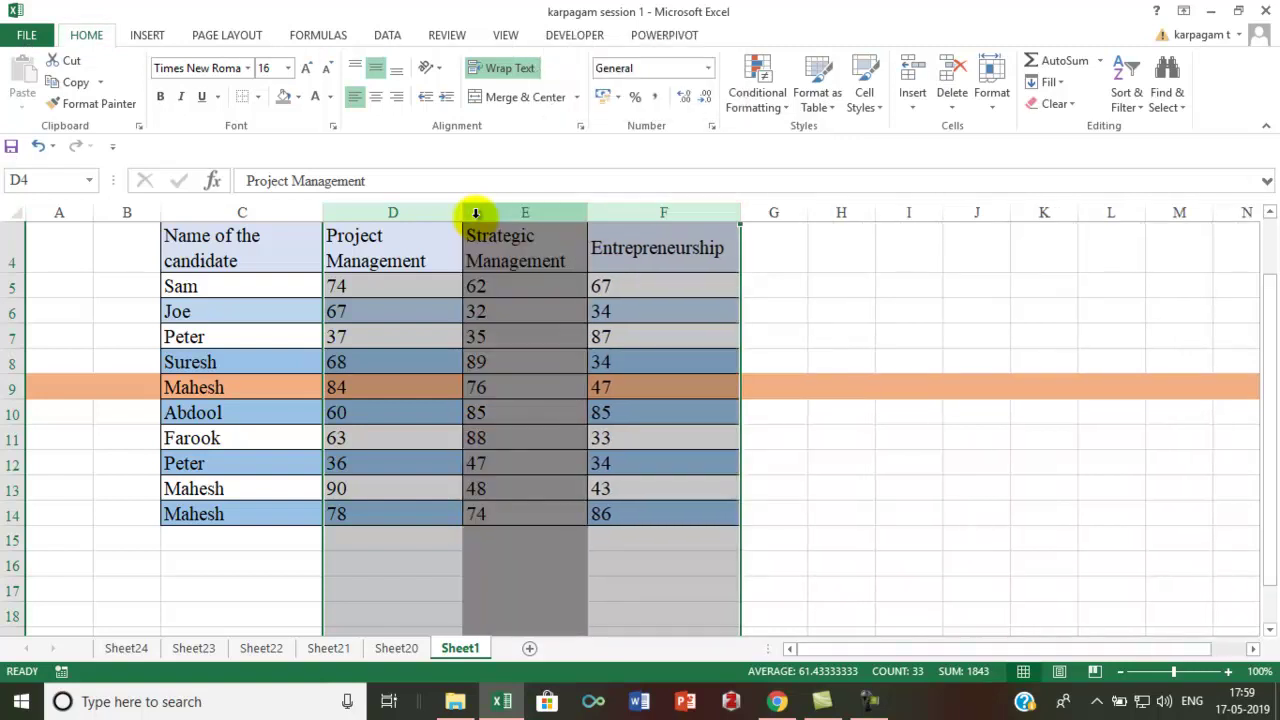
key(ctrl+z)
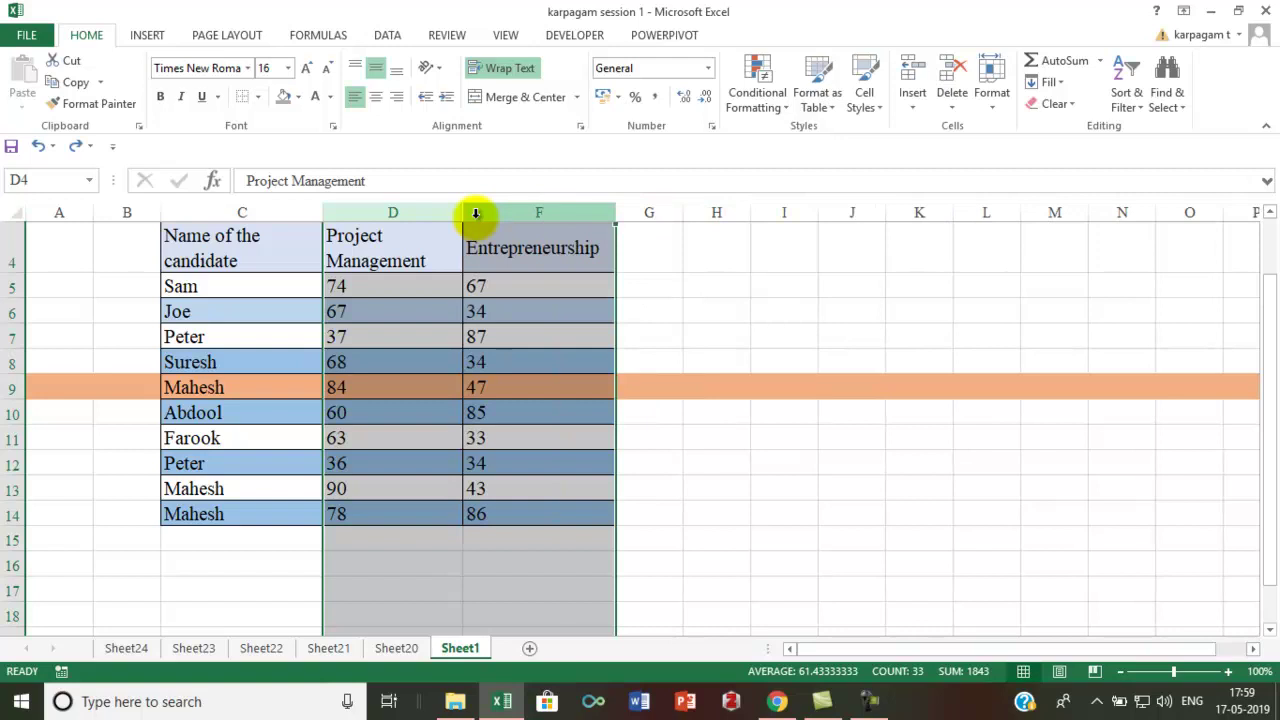
- Unhide column E again with the legacy Alt, O, C, U shortcut
key(alt)
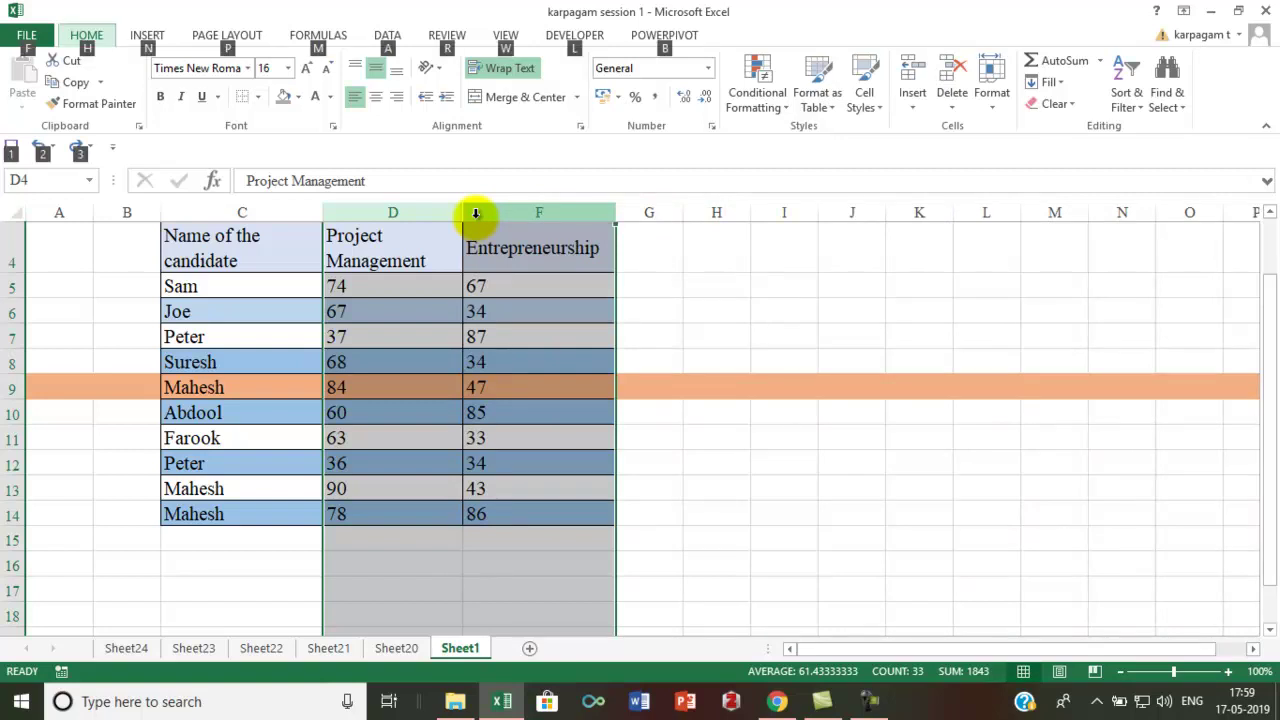
key(o)
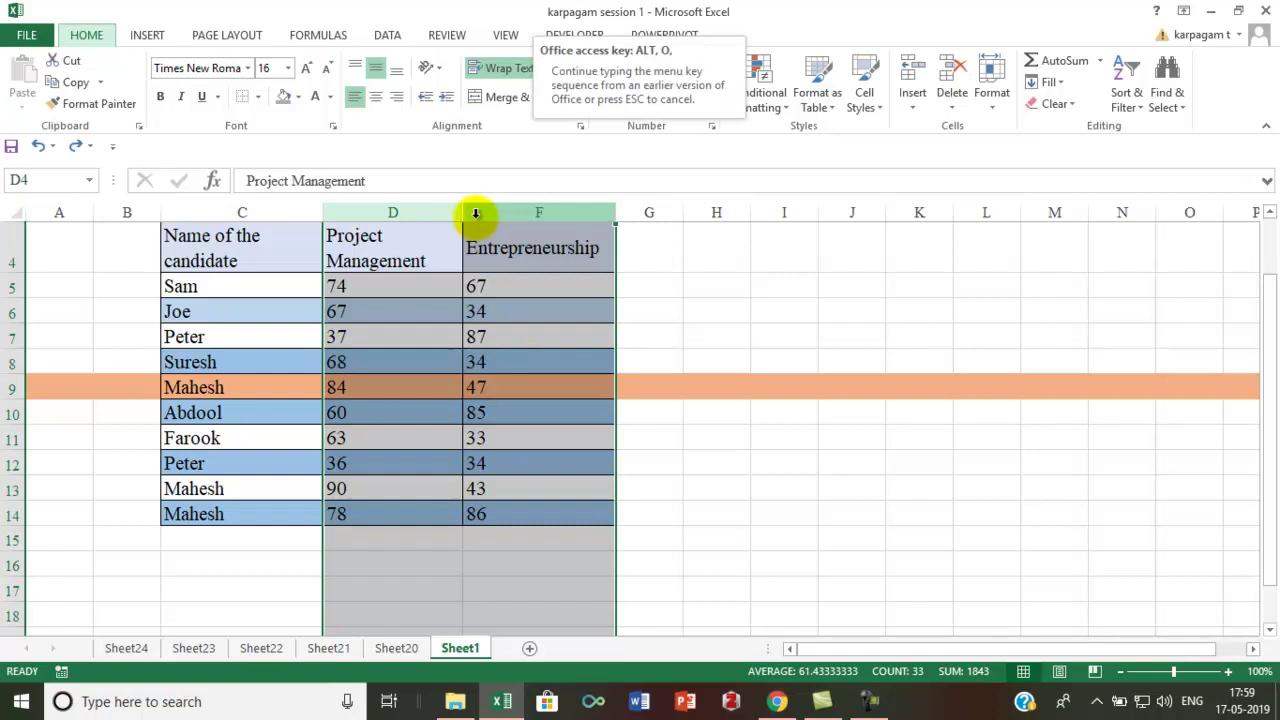
key(c)
key(u)
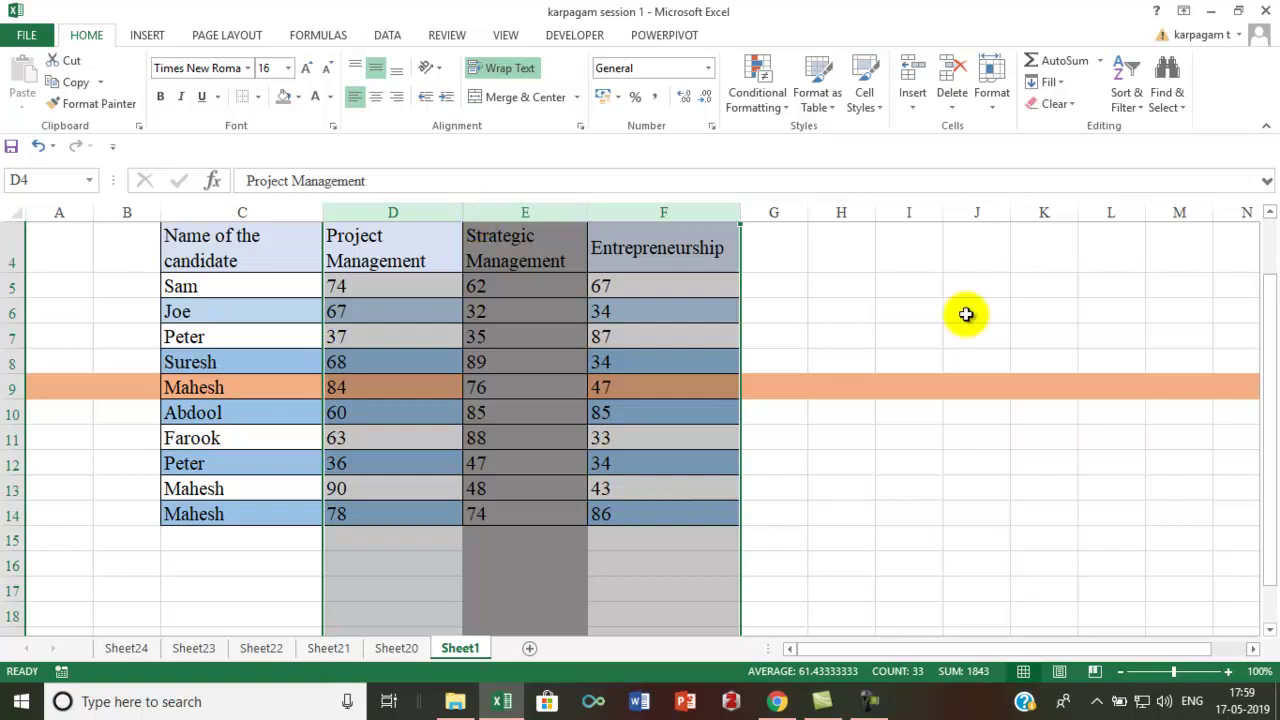
click(930, 314)
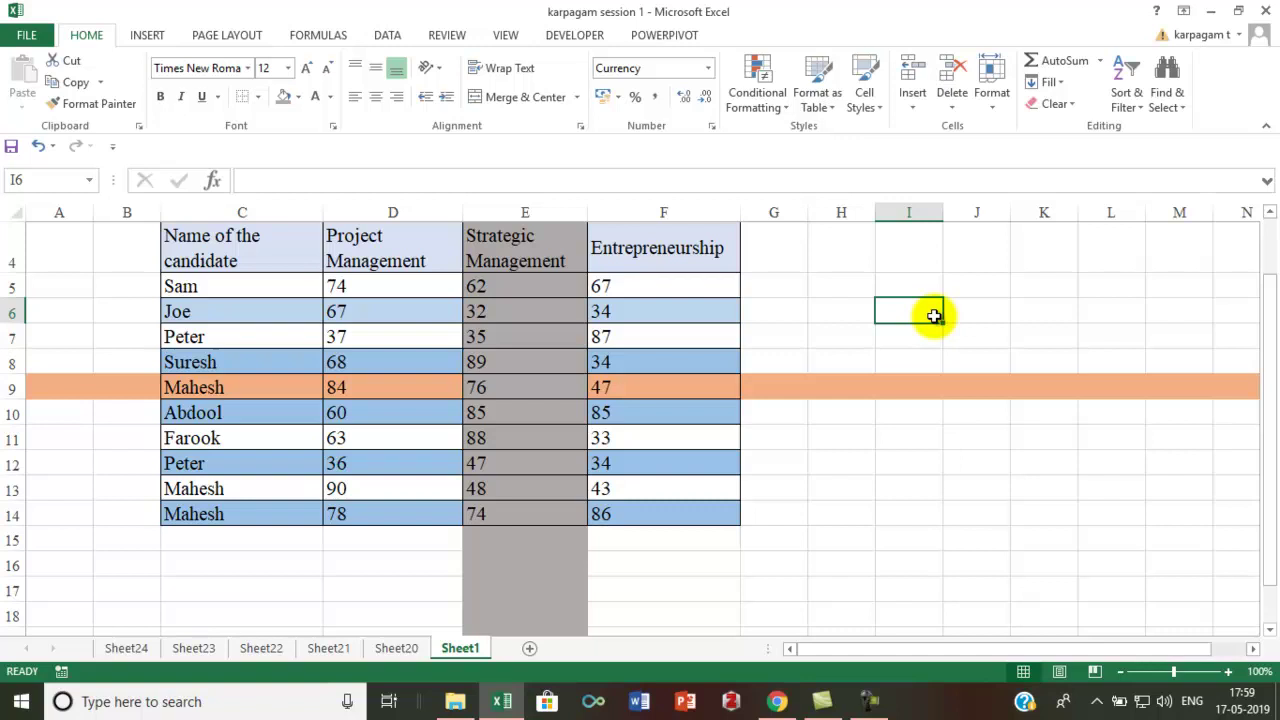
key(ctrl+F1)
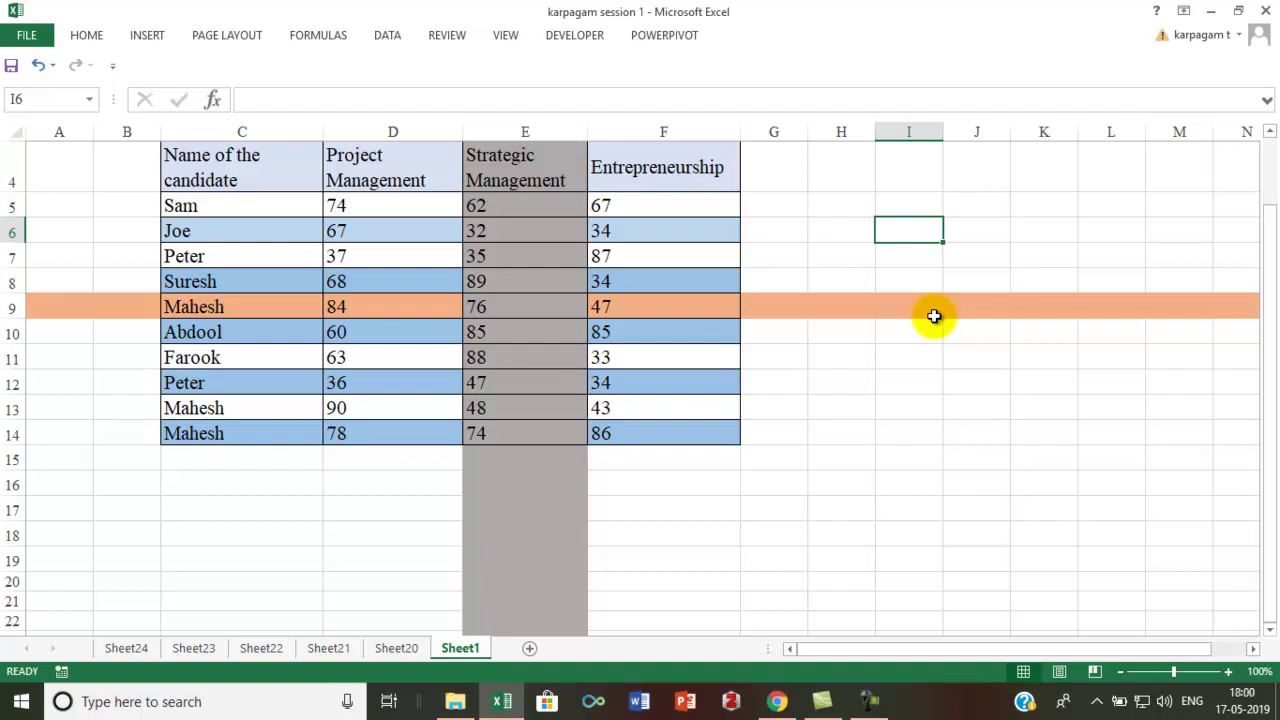
key(ctrl+F1)
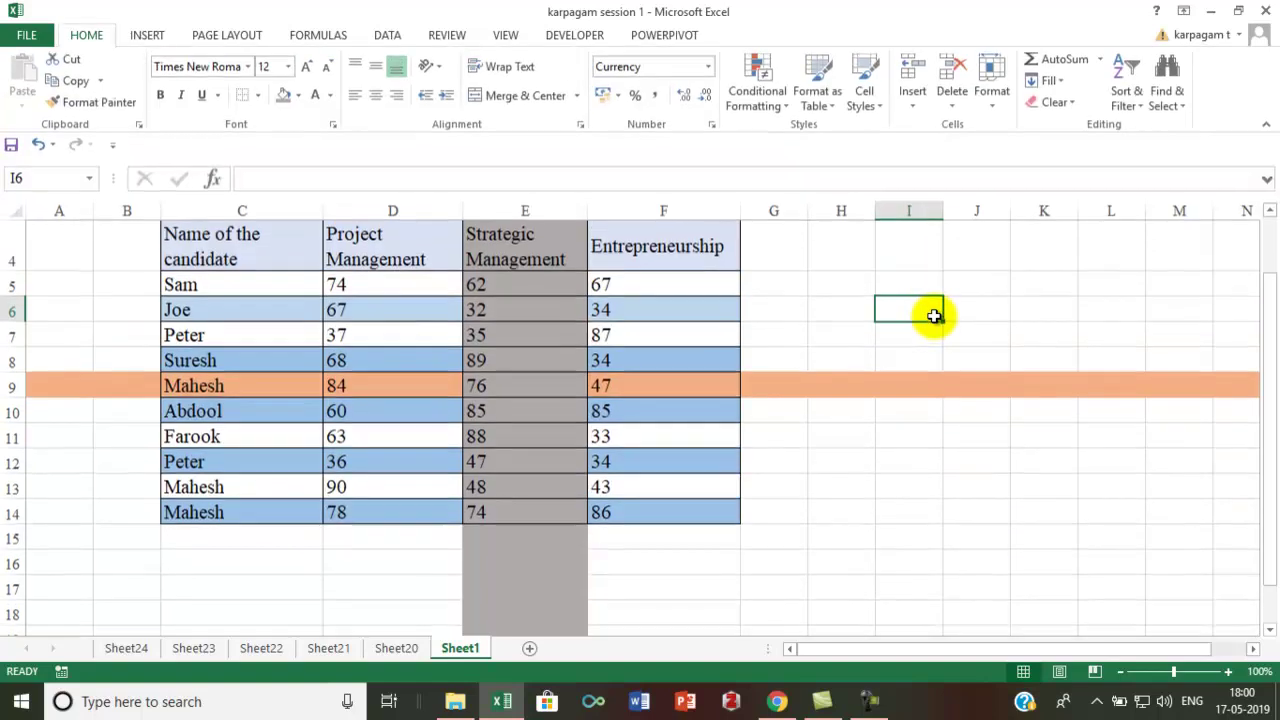